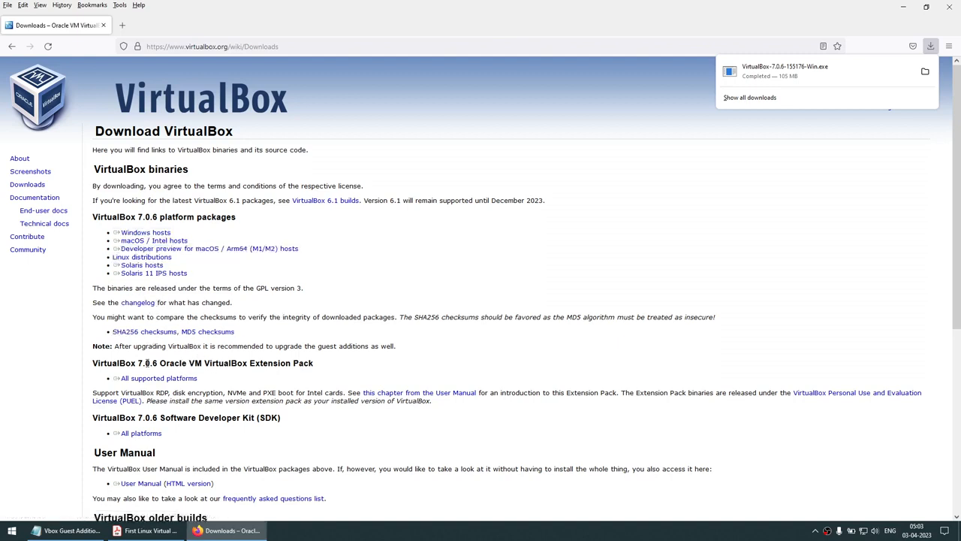
# Download the VirtualBox Extension Pack for all platforms
pyautogui.moveTo(187, 363); pyautogui.dragTo(330, 361)
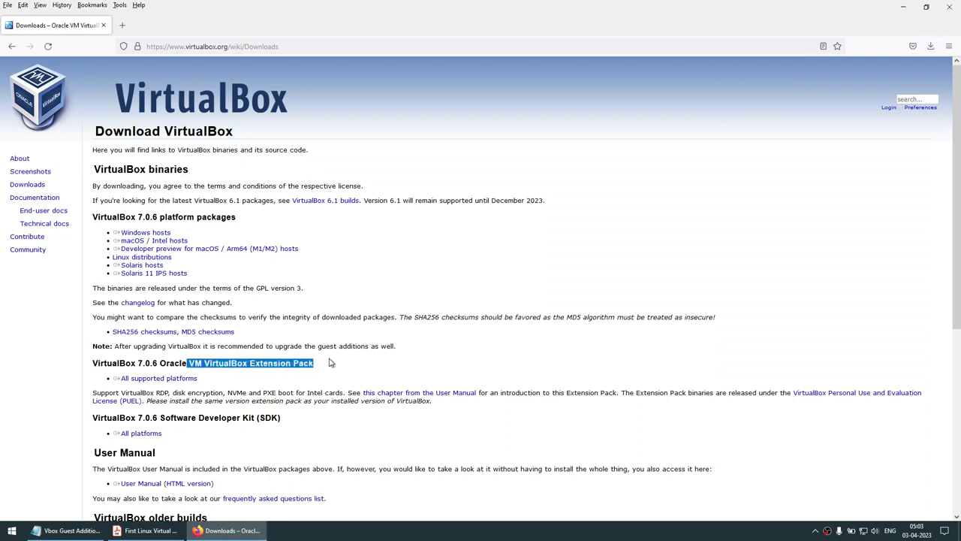
pyautogui.click(319, 368)
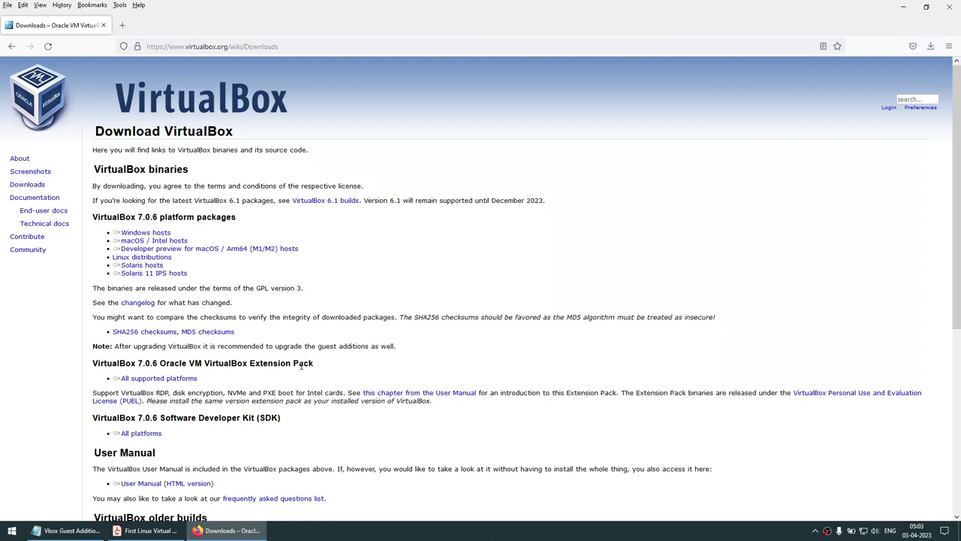
pyautogui.tripleClick(138, 380)
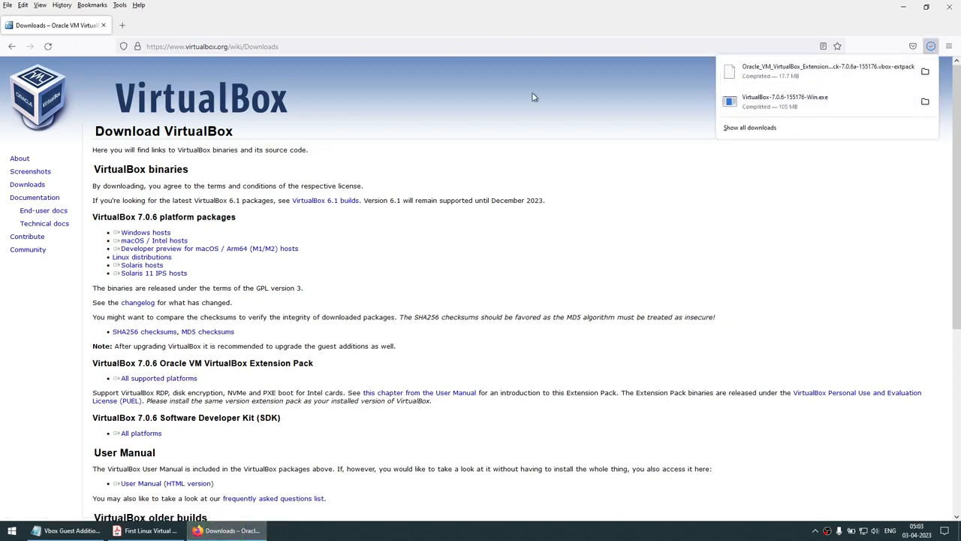
# Copy 'Oracle Enterprise Linux 9.1 ISO' from the notes PDF and enter 'Download Oracle Enterprise Linux 9.1 ISO' in Firefox
pyautogui.click(142, 531)
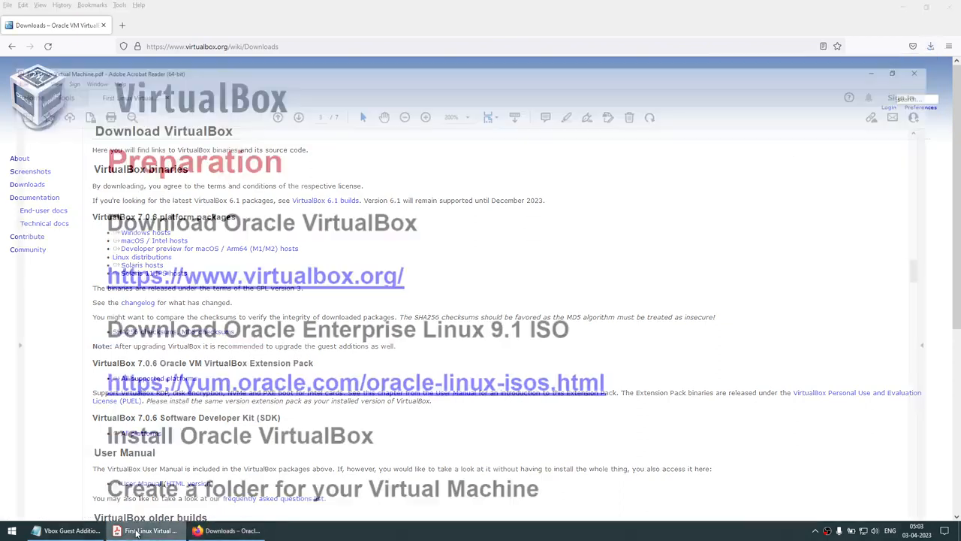
pyautogui.moveTo(223, 276); pyautogui.dragTo(561, 267)
pyautogui.rightClick(569, 272)
pyautogui.click(576, 280)
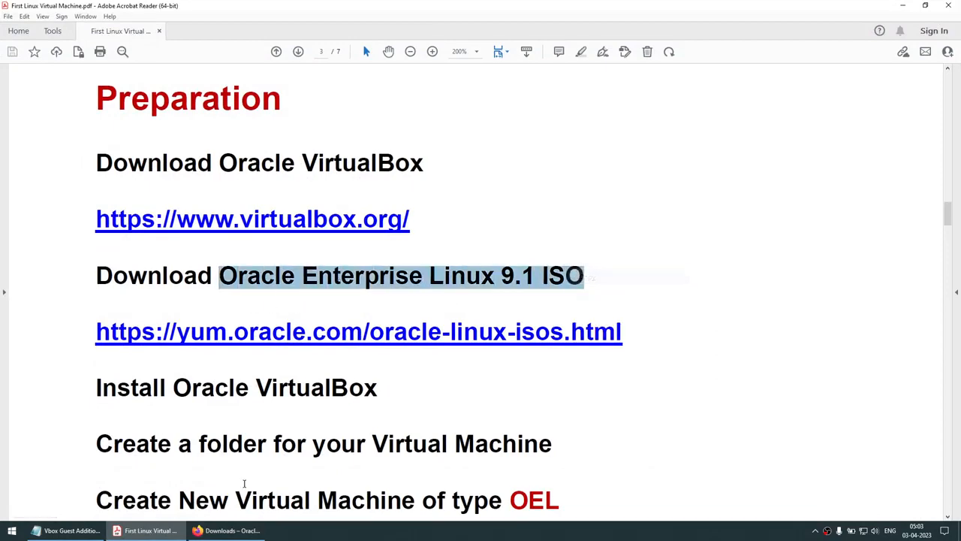
pyautogui.click(225, 531)
pyautogui.click(233, 48)
pyautogui.write('Downloads')
pyautogui.hotkey('ctrl', 'v')
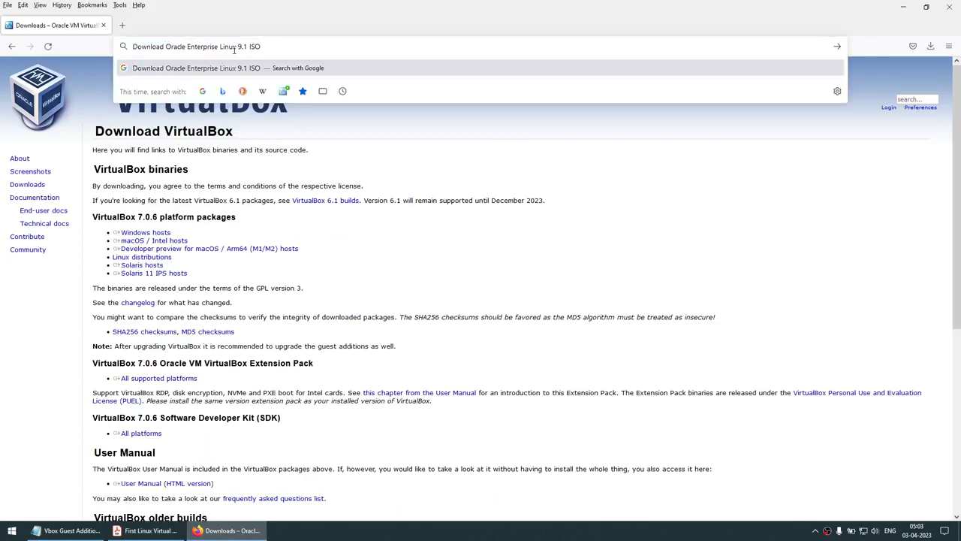
# Run the search and open the yum.oracle.com Oracle Linux ISOs page, zoomed to 120%
pyautogui.press('Return')
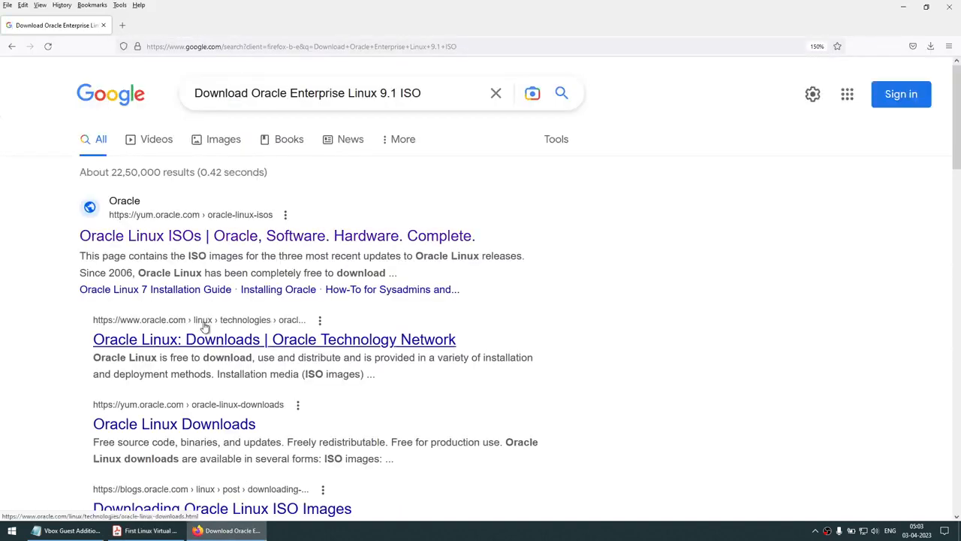
pyautogui.click(220, 235)
pyautogui.scroll(-3, 278, 270)
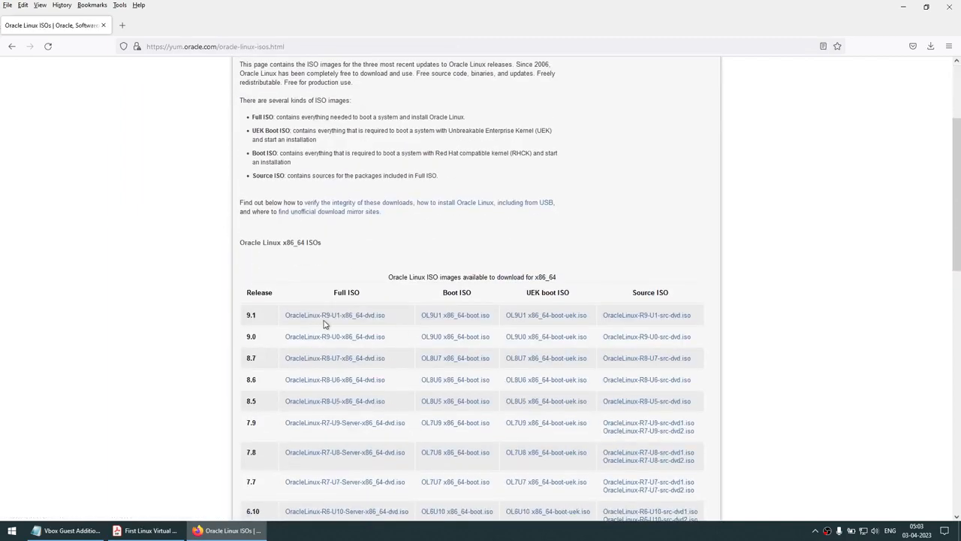
pyautogui.hotkey('ctrl', '+')
pyautogui.hotkey('ctrl', '+')
pyautogui.scroll(-3, 324, 324)
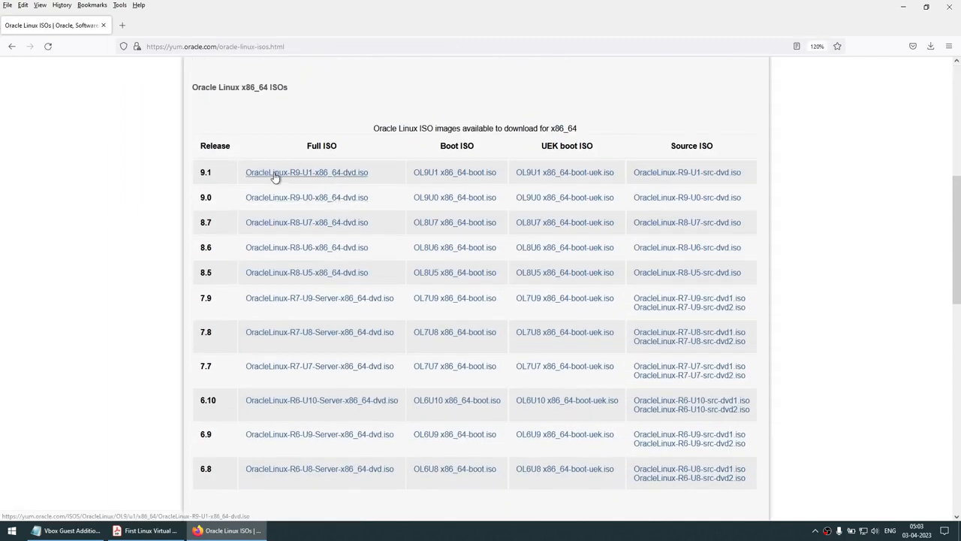
# Start and cancel the OracleLinux-R9-U1-x86_64-dvd.iso download, then open a blank tab
pyautogui.click(331, 180)
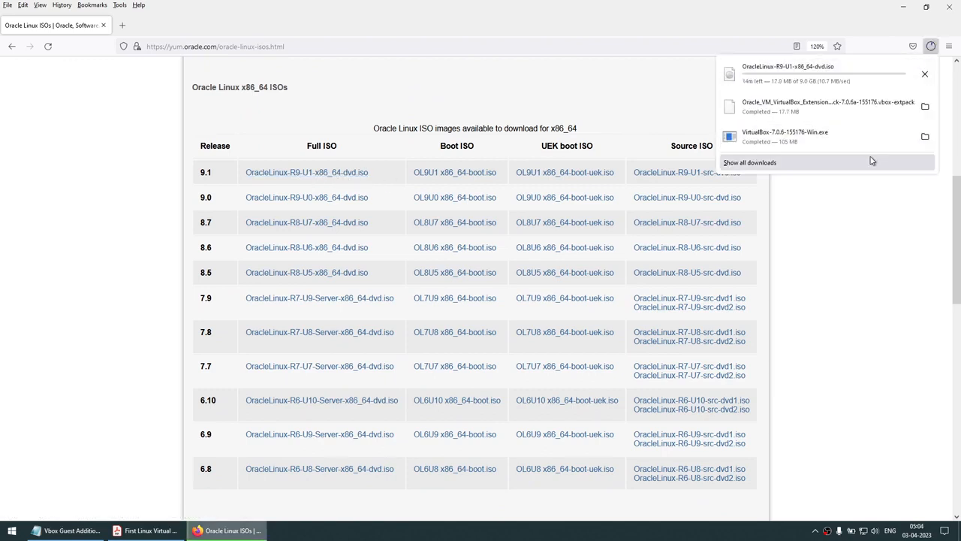
pyautogui.click(927, 76)
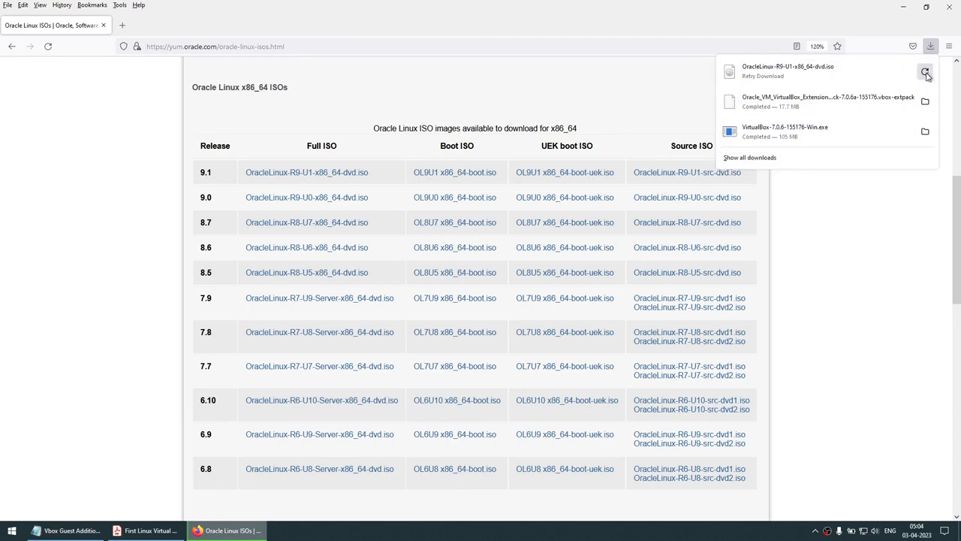
pyautogui.click(122, 24)
pyautogui.click(122, 25)
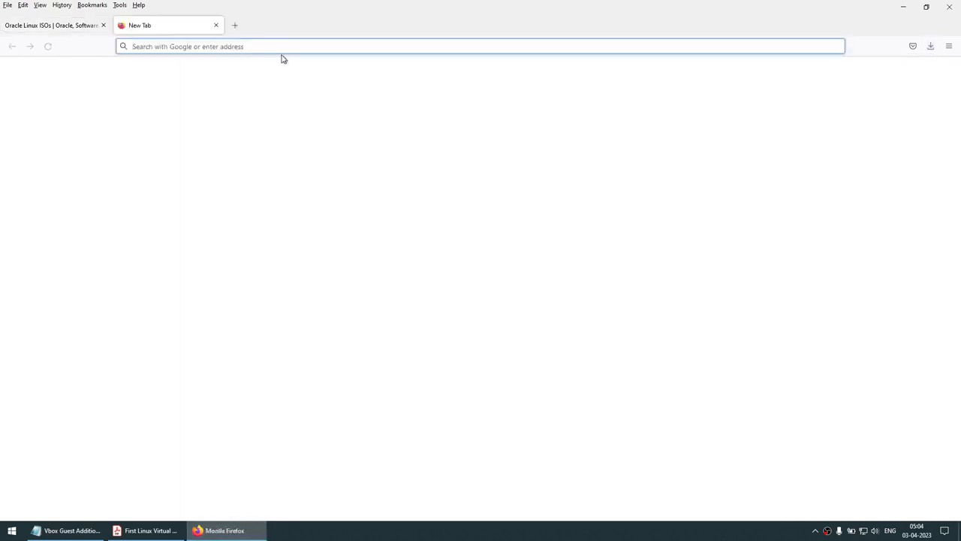
# Visit getfedora.org, then start and cancel the Fedora 37 x86_64 Live ISO download
pyautogui.write('fedora')
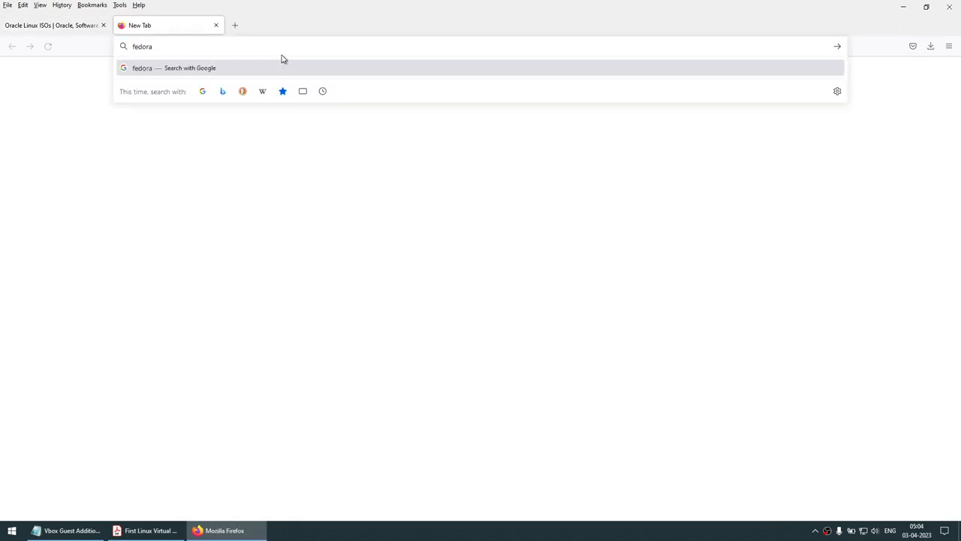
pyautogui.press('Return')
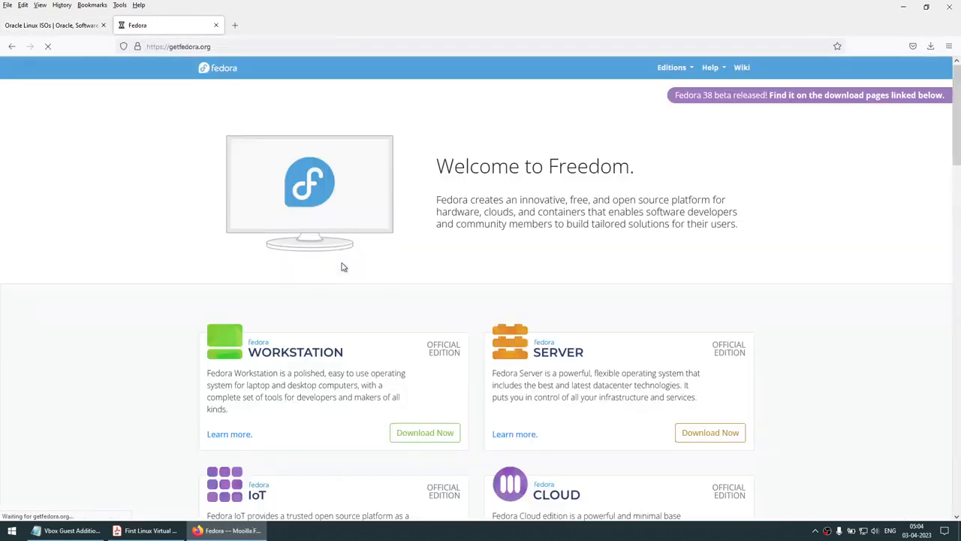
pyautogui.scroll(-2, 421, 325)
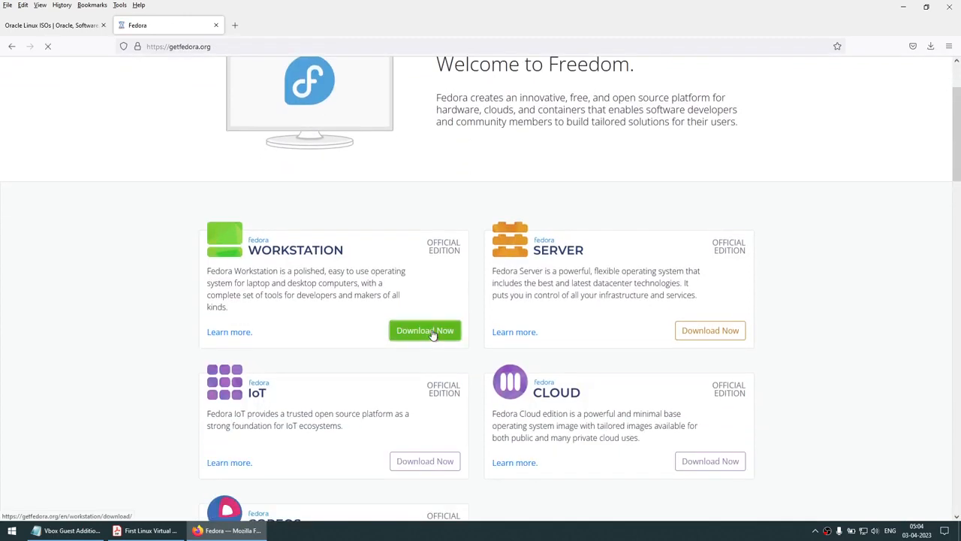
pyautogui.click(427, 331)
pyautogui.click(708, 304)
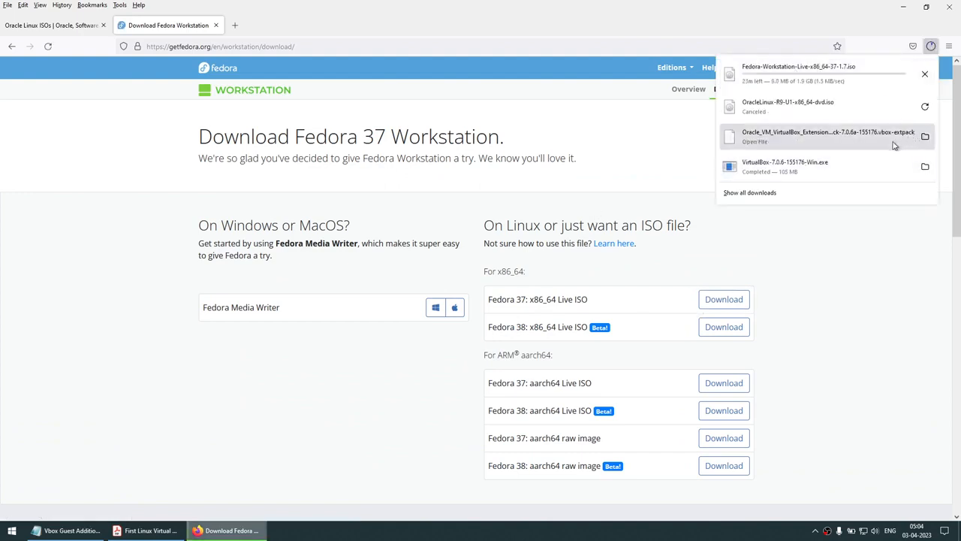
pyautogui.click(925, 74)
pyautogui.press('Escape')
# Search for Ubuntu and open ubuntu.com, accepting its tracker settings
pyautogui.click(338, 52)
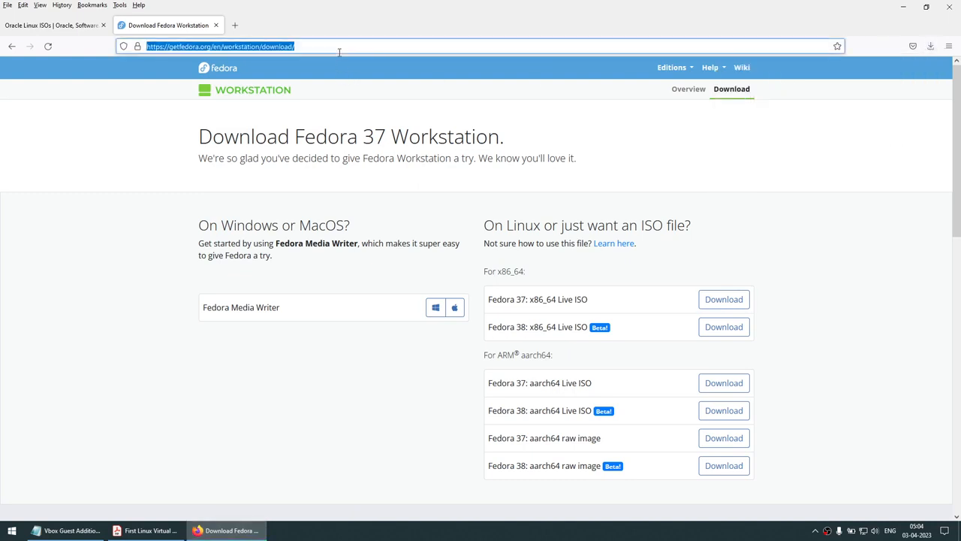
pyautogui.write('Ubuntu')
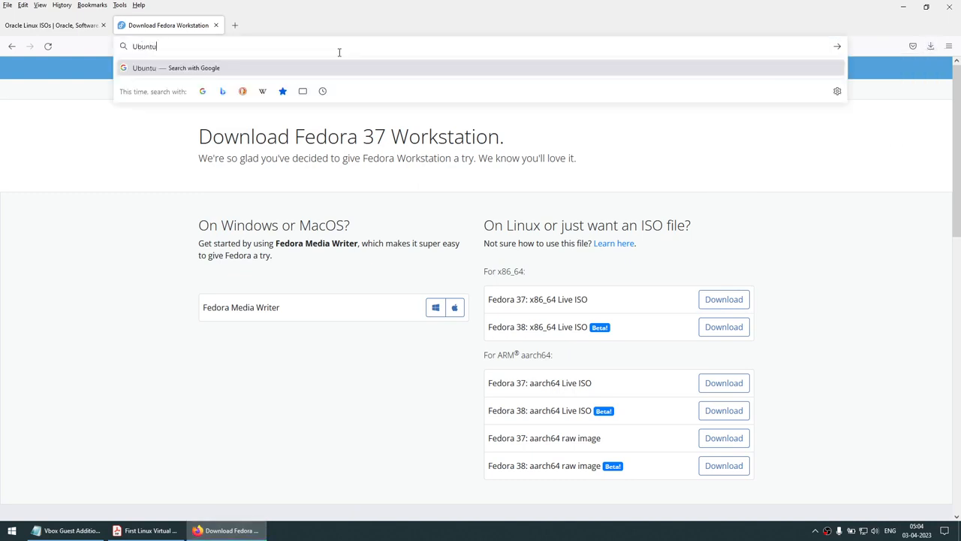
pyautogui.press('Return')
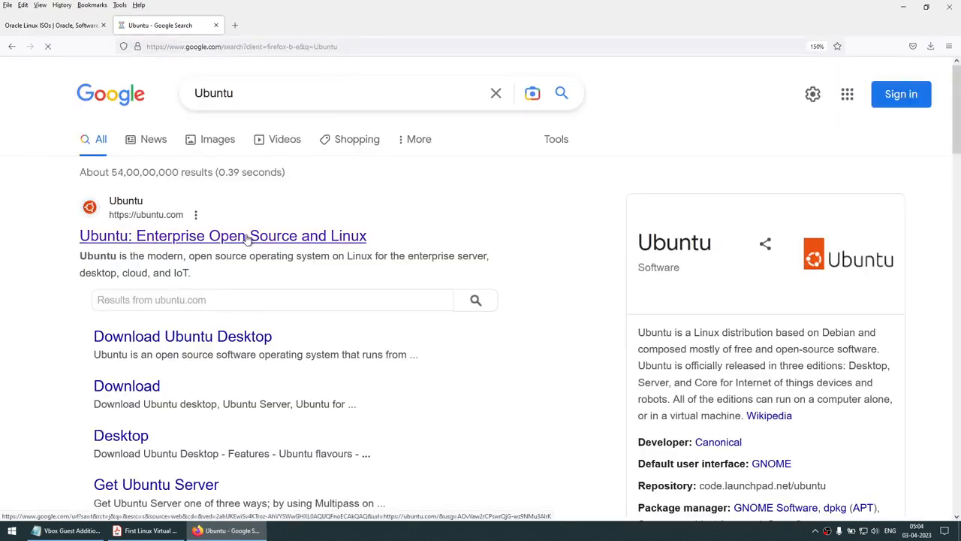
pyautogui.click(239, 237)
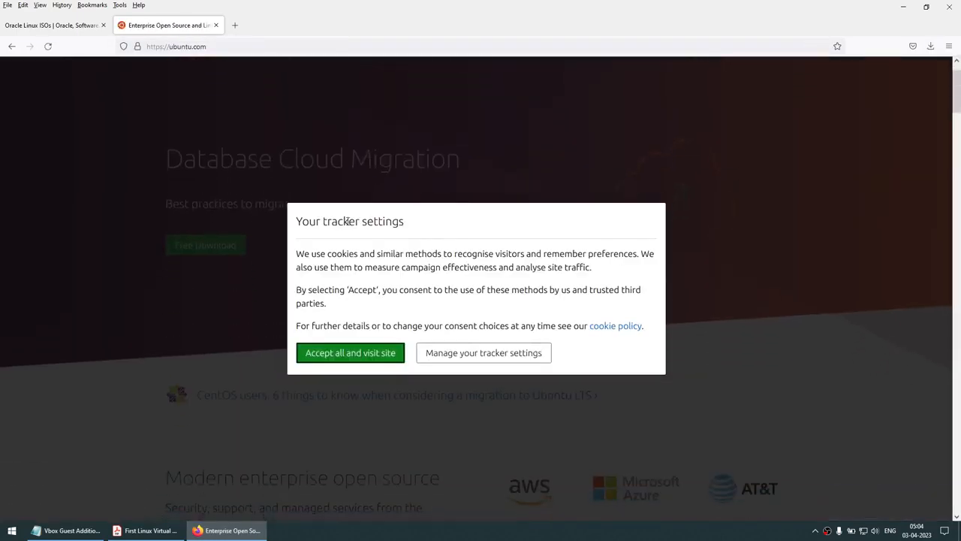
pyautogui.click(353, 357)
pyautogui.scroll(-3, 365, 339)
pyautogui.scroll(2, 365, 339)
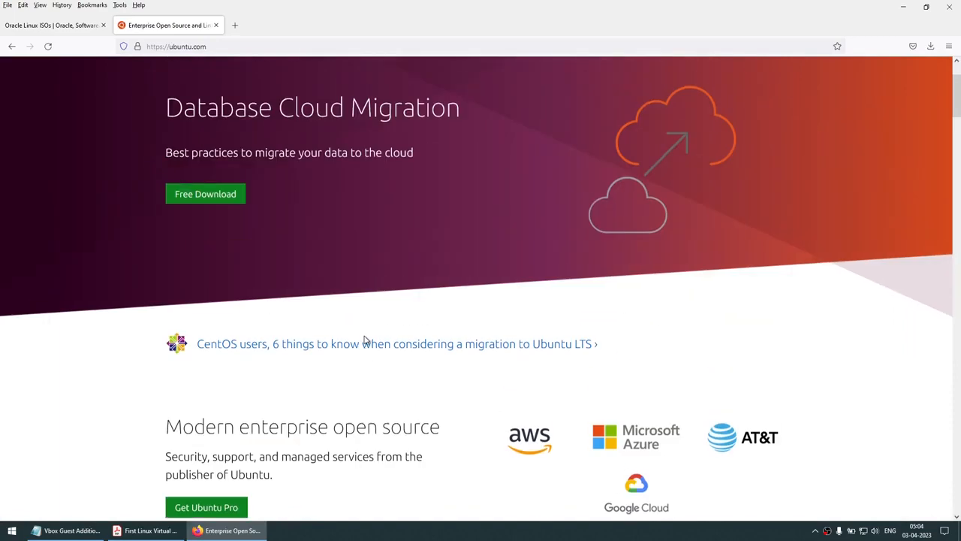
pyautogui.scroll(-3, 366, 340)
pyautogui.scroll(3, 365, 340)
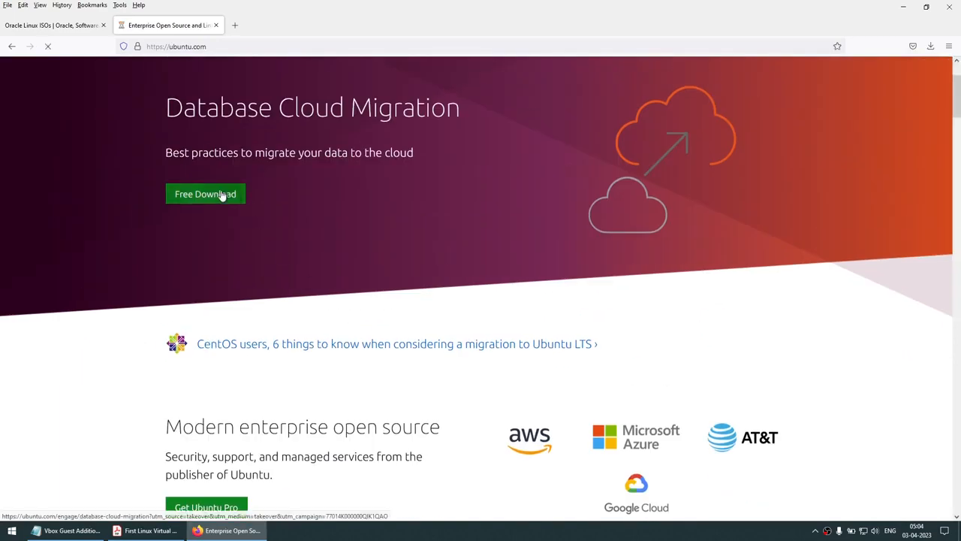
# Browse ubuntu.com, view its Download options, then return to the Oracle Linux ISOs tab
pyautogui.click(223, 193)
pyautogui.click(11, 46)
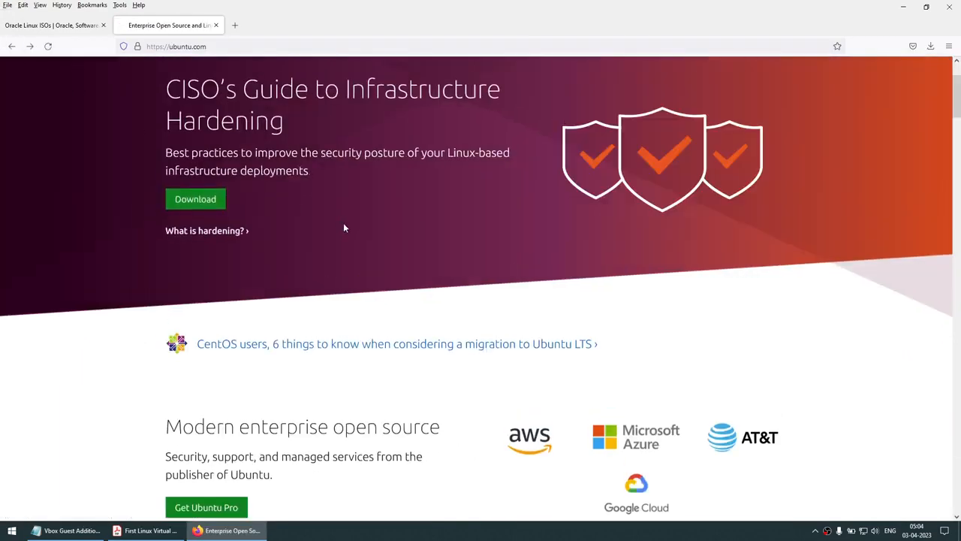
pyautogui.scroll(-3, 346, 229)
pyautogui.scroll(-15, 347, 233)
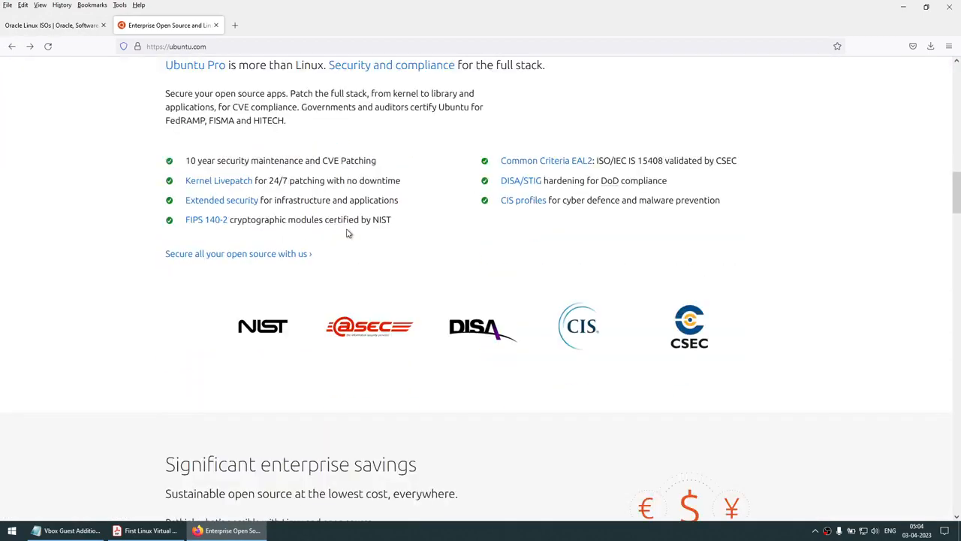
pyautogui.scroll(15, 347, 232)
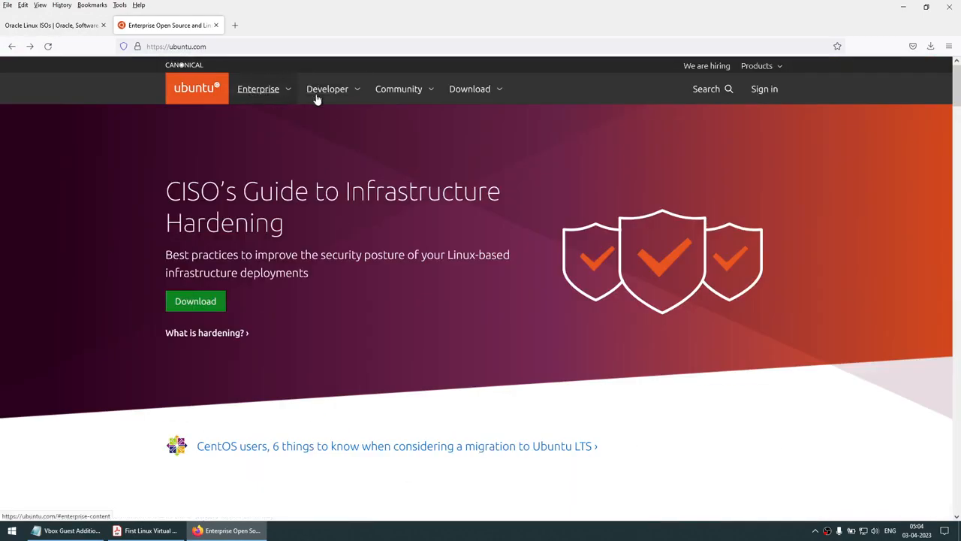
pyautogui.click(492, 97)
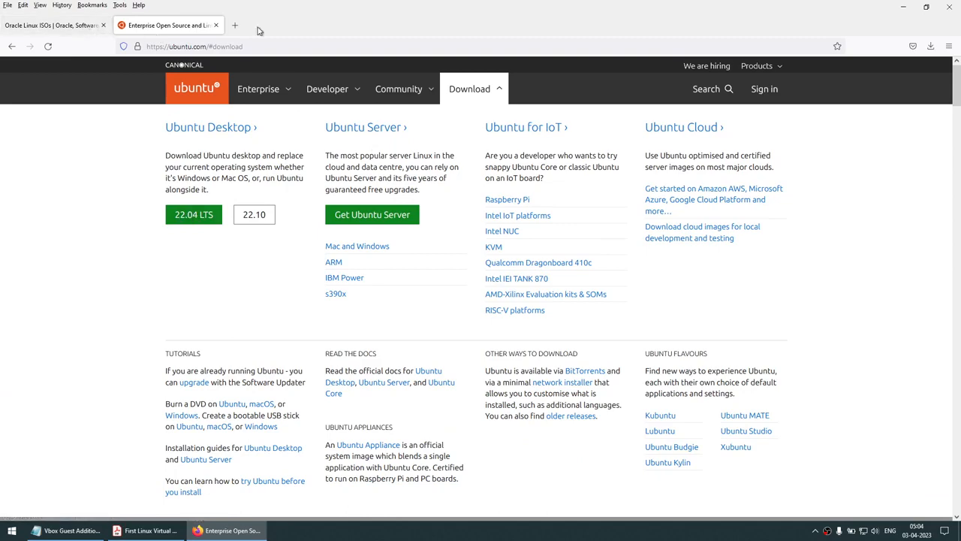
pyautogui.click(52, 25)
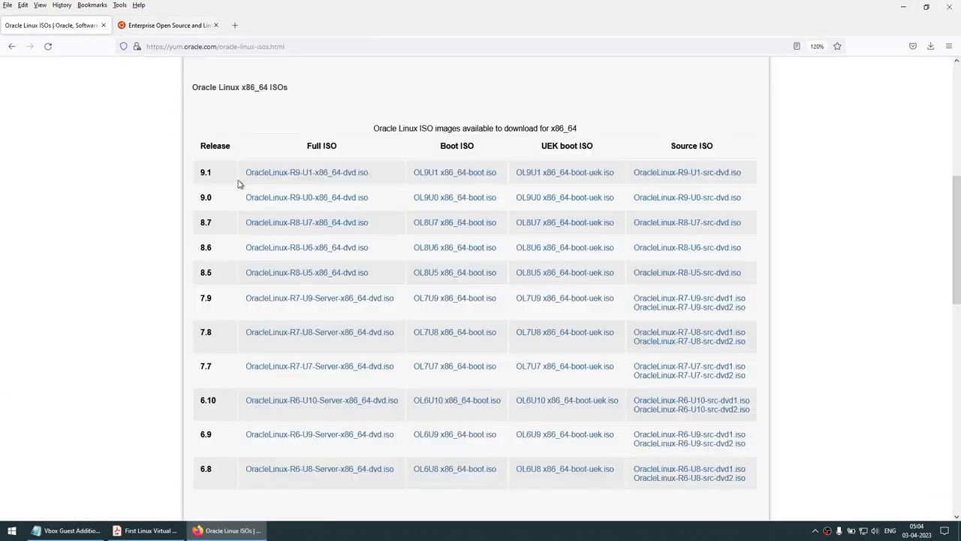
# Highlight 'Red Hat Enterprise Linux' in the PDF's supported-distributions note, then minimize Acrobat and Firefox
pyautogui.hotkey('alt', 'Tab')
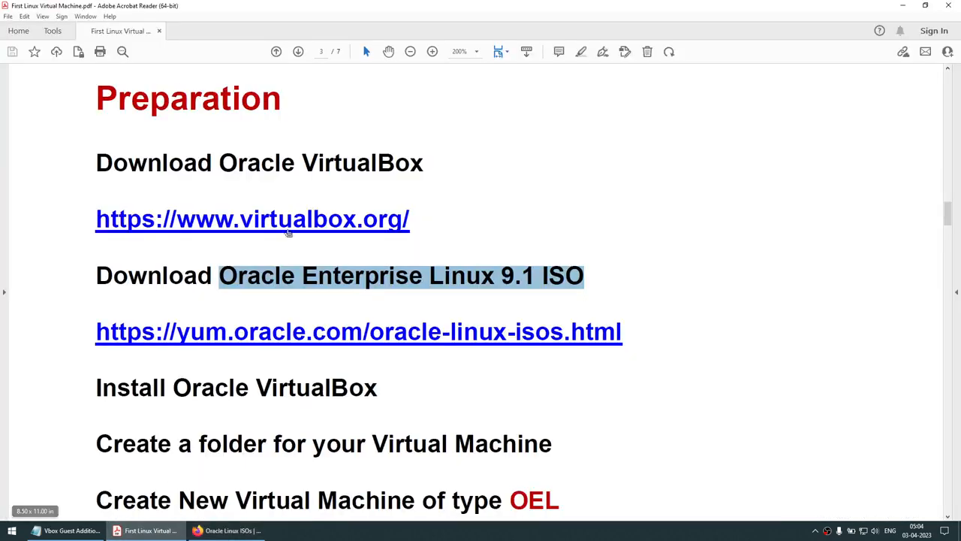
pyautogui.scroll(6, 297, 234)
pyautogui.scroll(5, 297, 237)
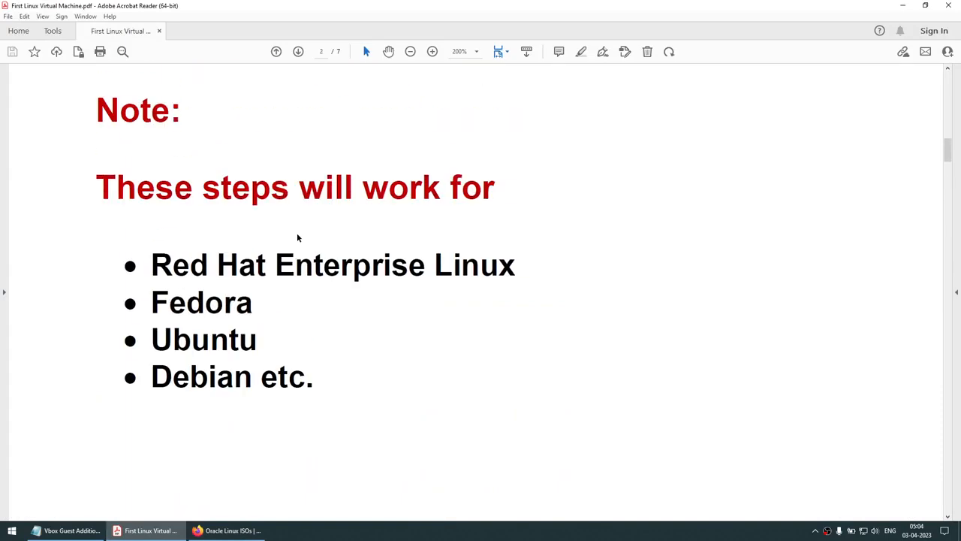
pyautogui.moveTo(175, 298); pyautogui.dragTo(517, 294)
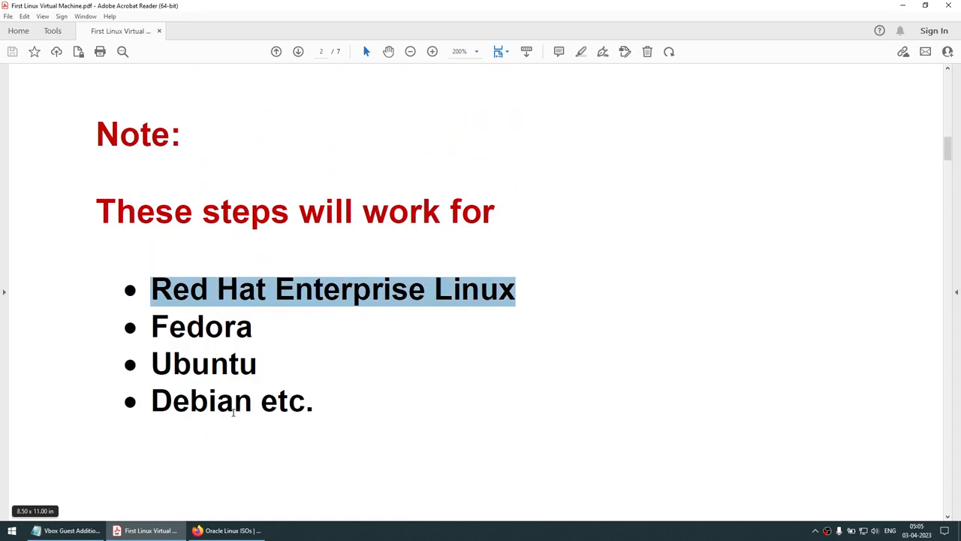
pyautogui.click(902, 6)
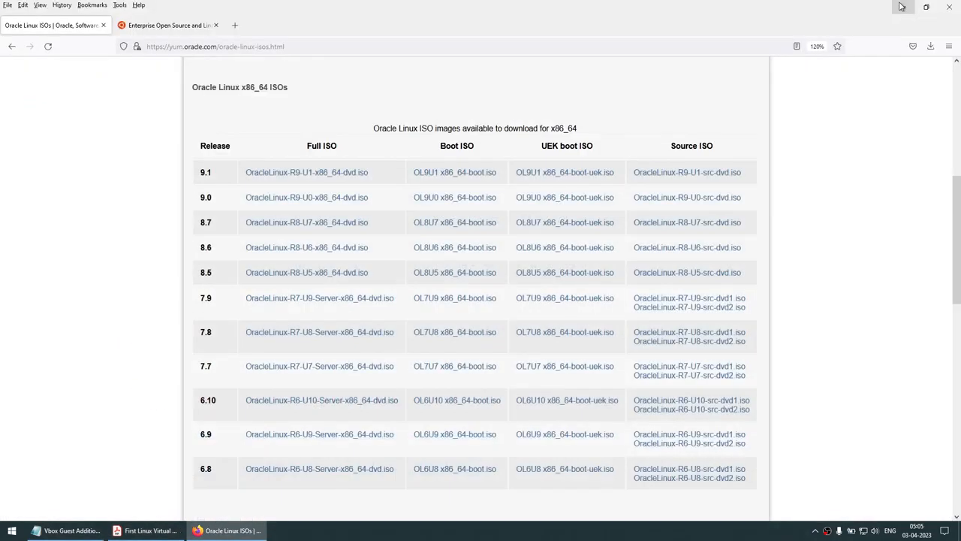
pyautogui.click(902, 6)
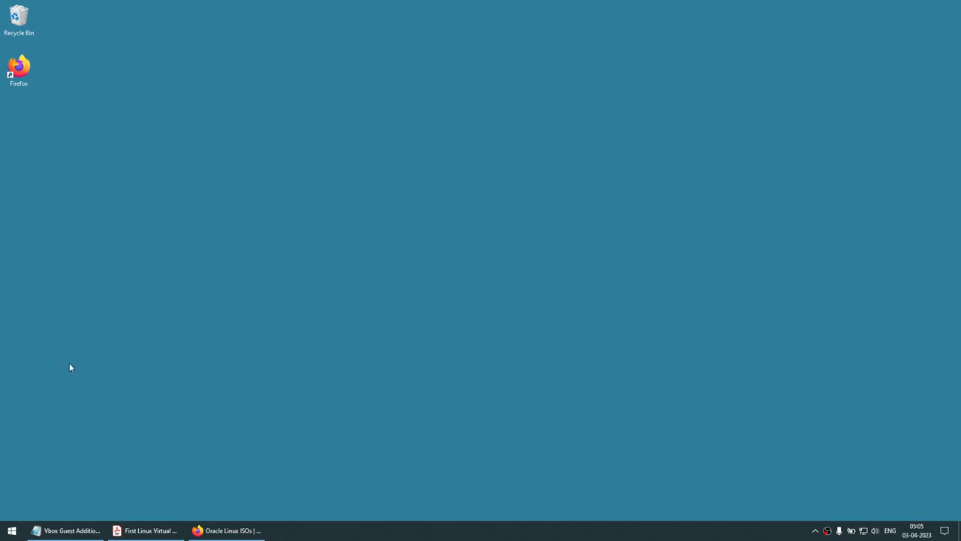
# Run VirtualBox-7.0.6-155176-Win from the Downloads folder as administrator
pyautogui.press('super+e')
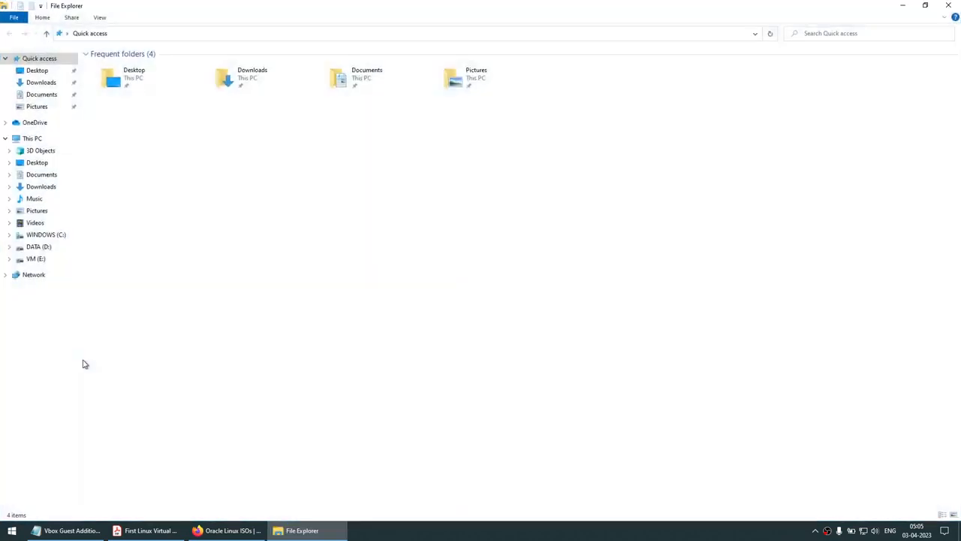
pyautogui.click(41, 82)
pyautogui.click(114, 90)
pyautogui.rightClick(115, 93)
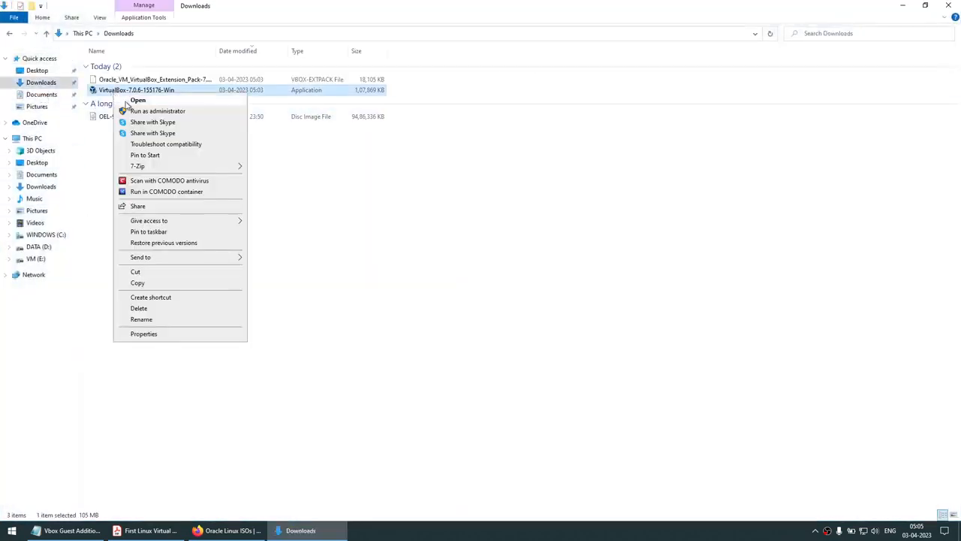
pyautogui.click(145, 112)
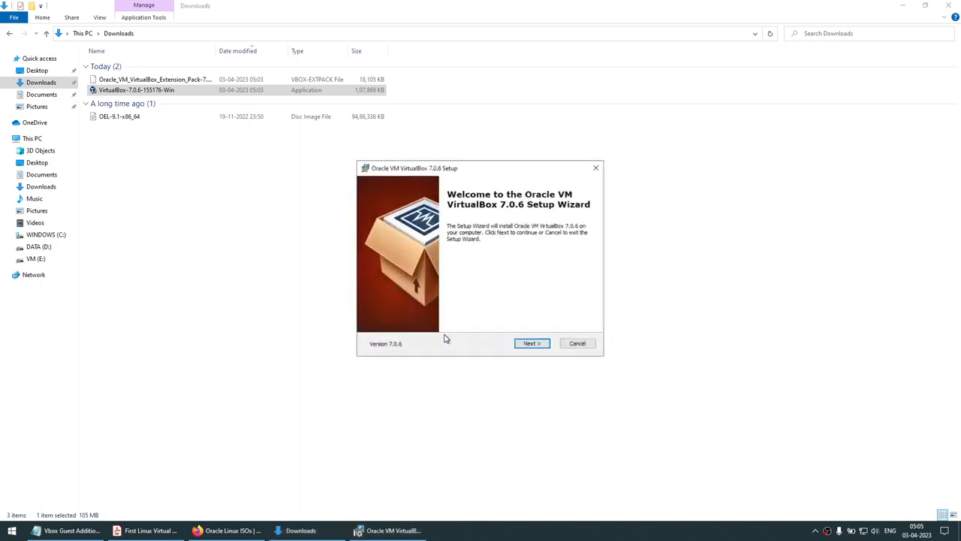
# Install VirtualBox 7.0.6 with default features, accepting the network reset and Python warnings
pyautogui.click(908, 8)
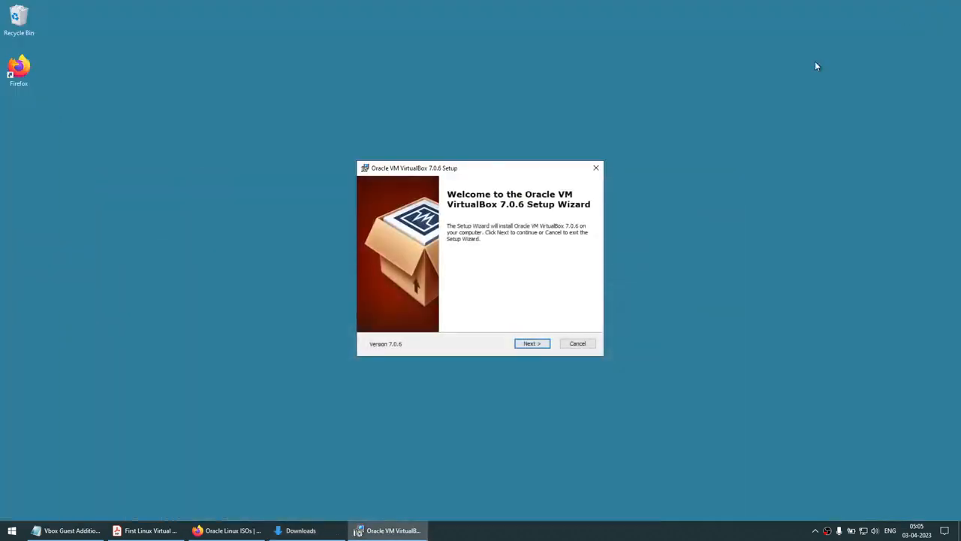
pyautogui.click(530, 344)
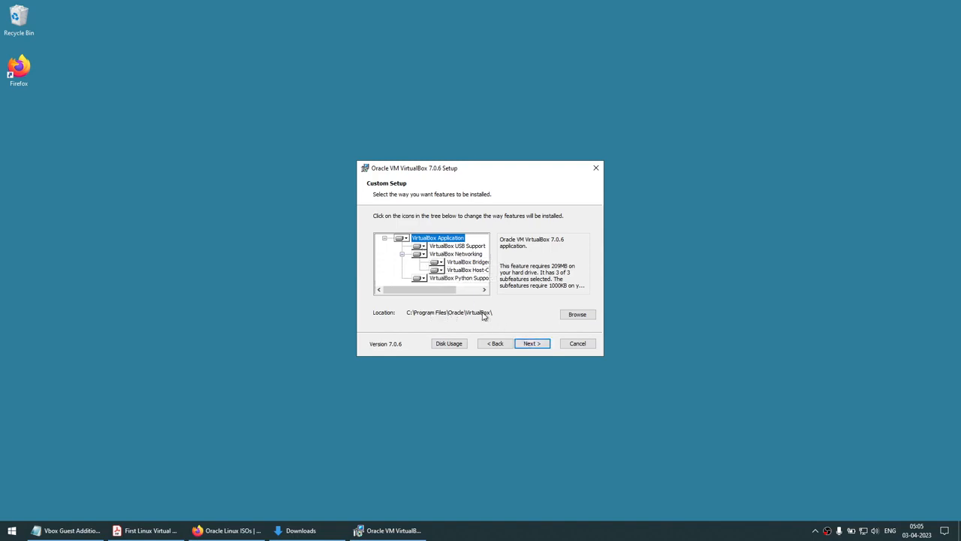
pyautogui.click(525, 344)
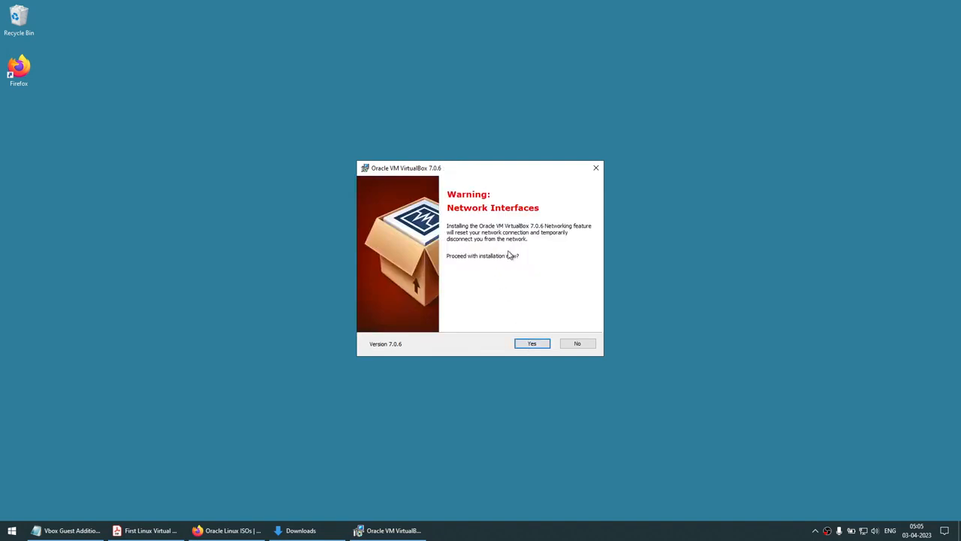
pyautogui.click(527, 345)
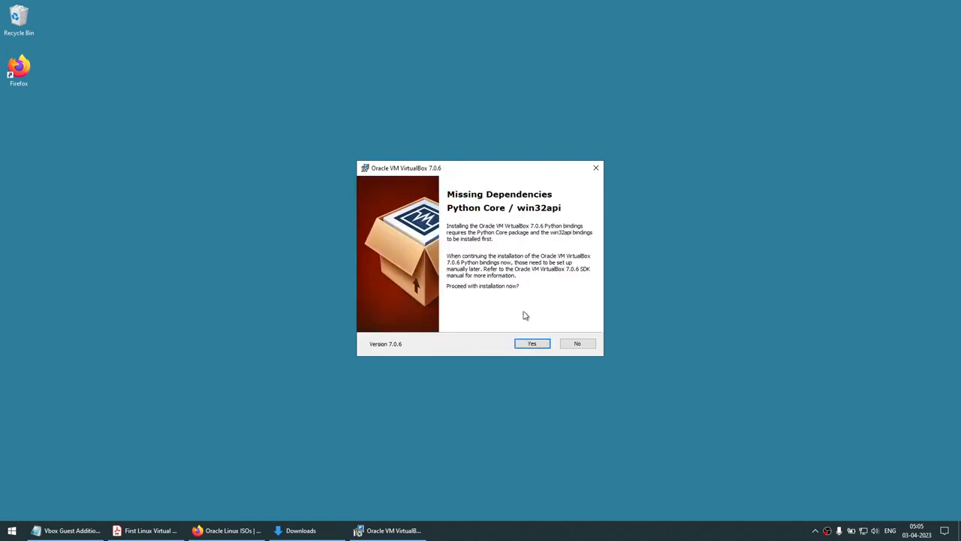
pyautogui.click(533, 343)
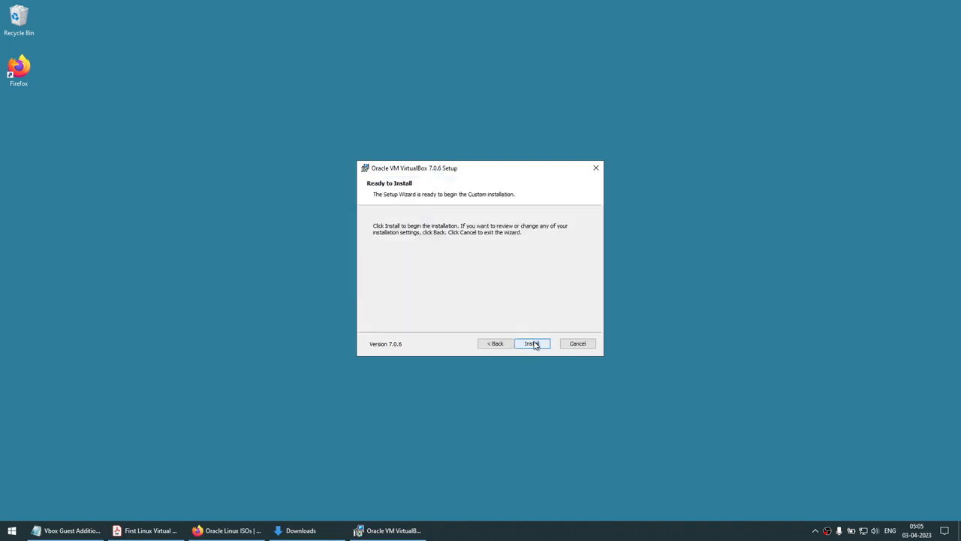
pyautogui.click(533, 342)
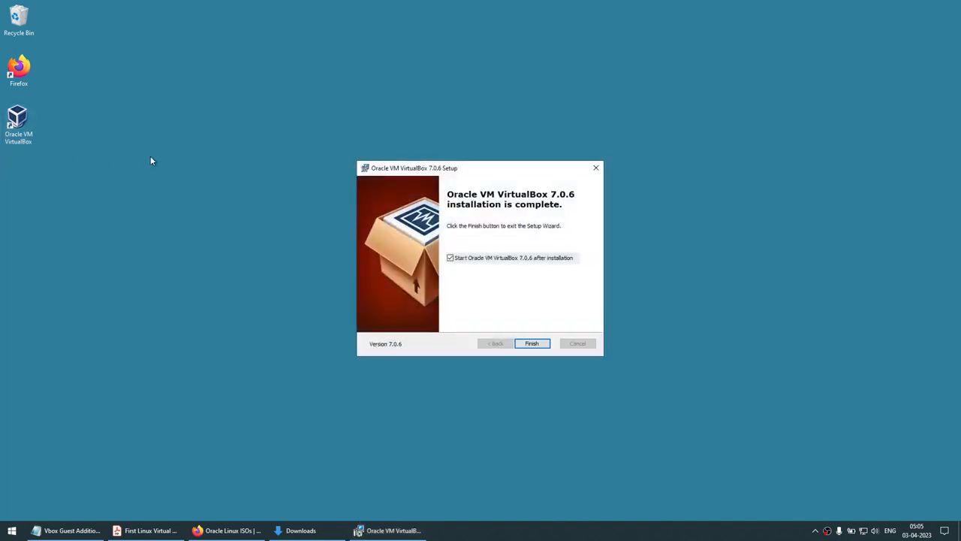
# Finish setup and open the downloaded Extension Pack file from Downloads
pyautogui.click(531, 343)
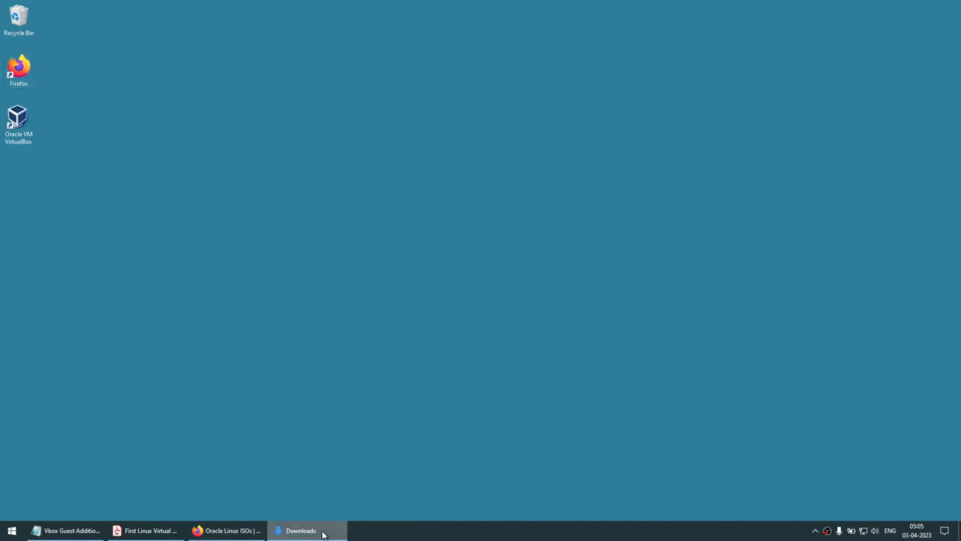
pyautogui.click(323, 531)
pyautogui.click(164, 80)
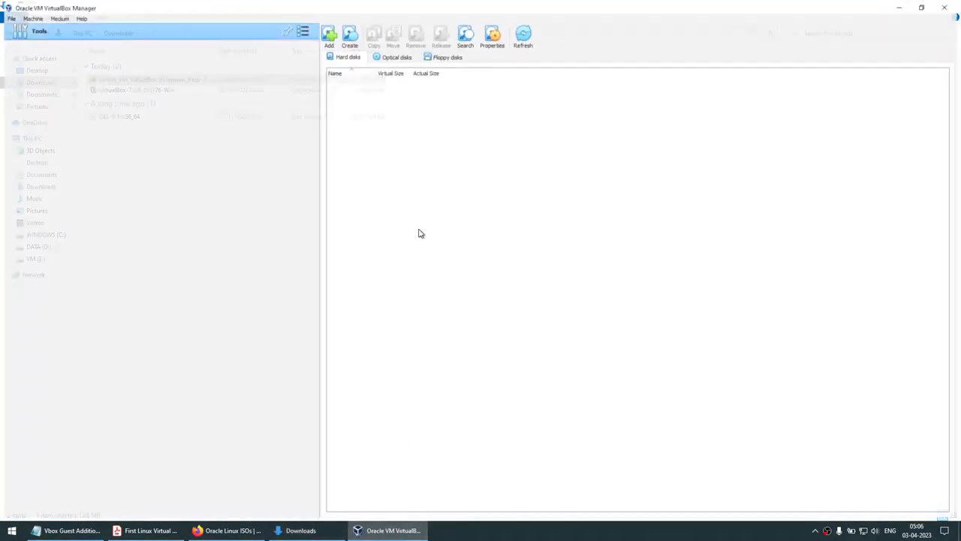
# Confirm reinstalling the Extension Pack and accept its licence agreement
pyautogui.click(460, 324)
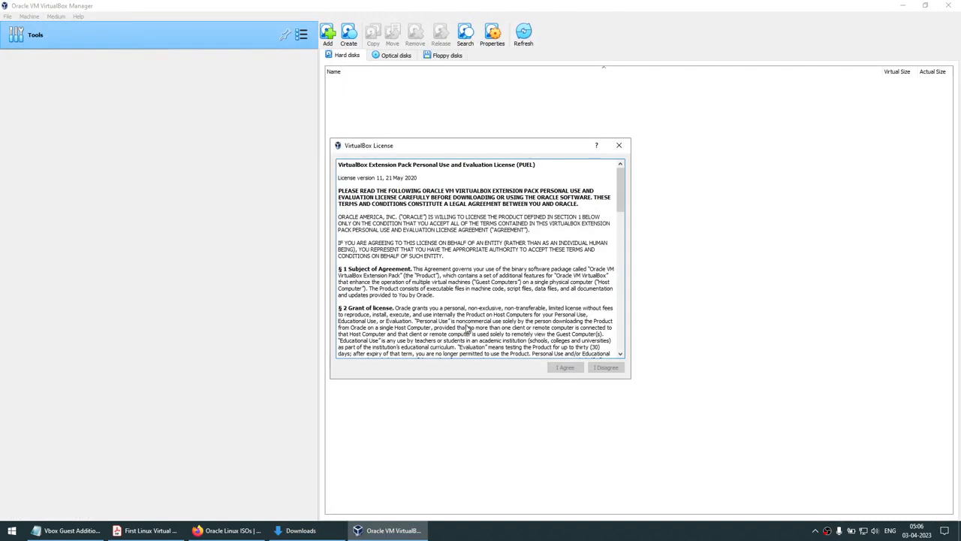
pyautogui.scroll(-15, 601, 287)
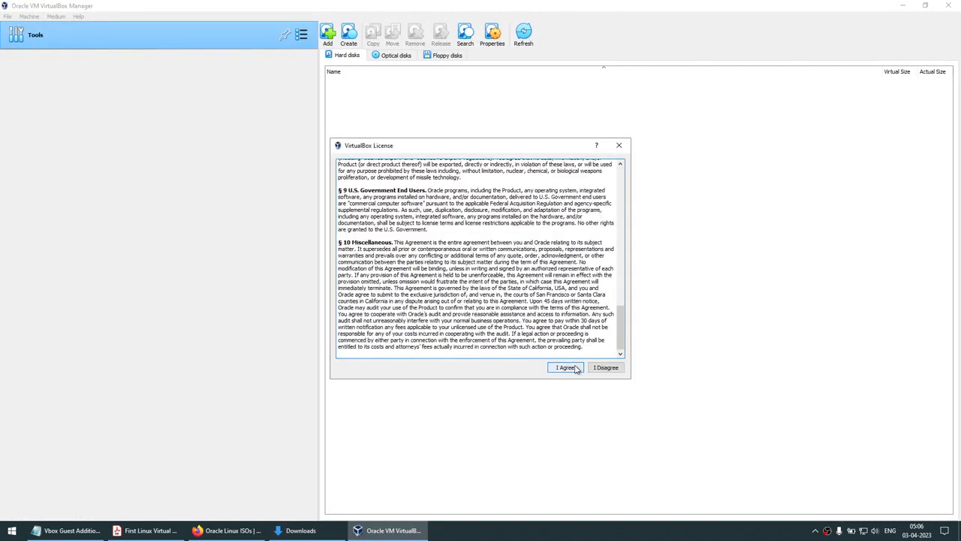
pyautogui.click(570, 369)
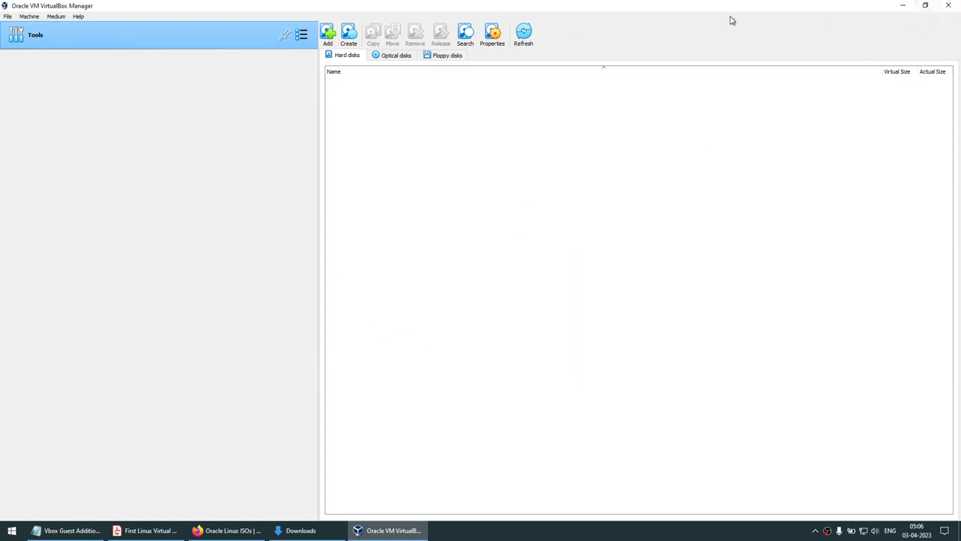
# Create and open a new folder named VM at the root of C:, selecting its C:\VM path
pyautogui.click(903, 6)
pyautogui.click(46, 234)
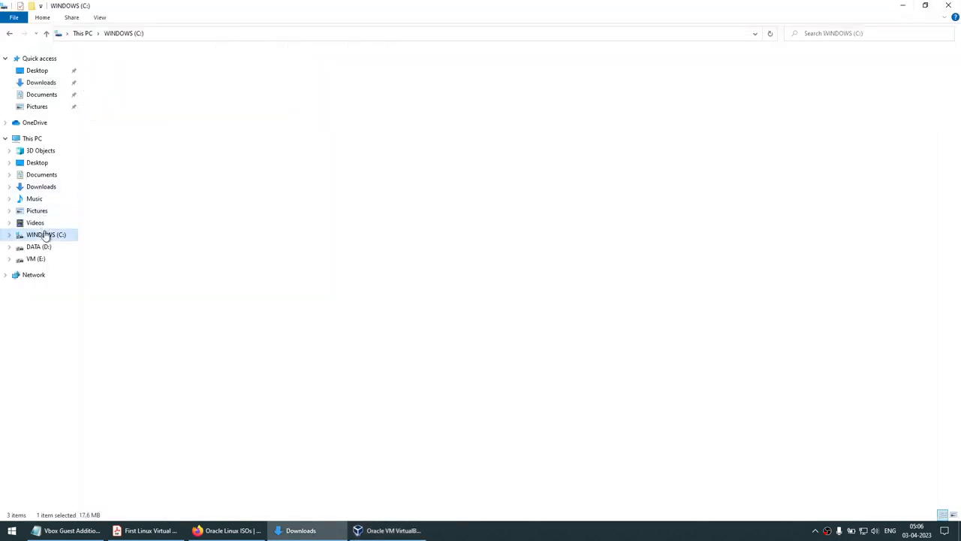
pyautogui.rightClick(194, 245)
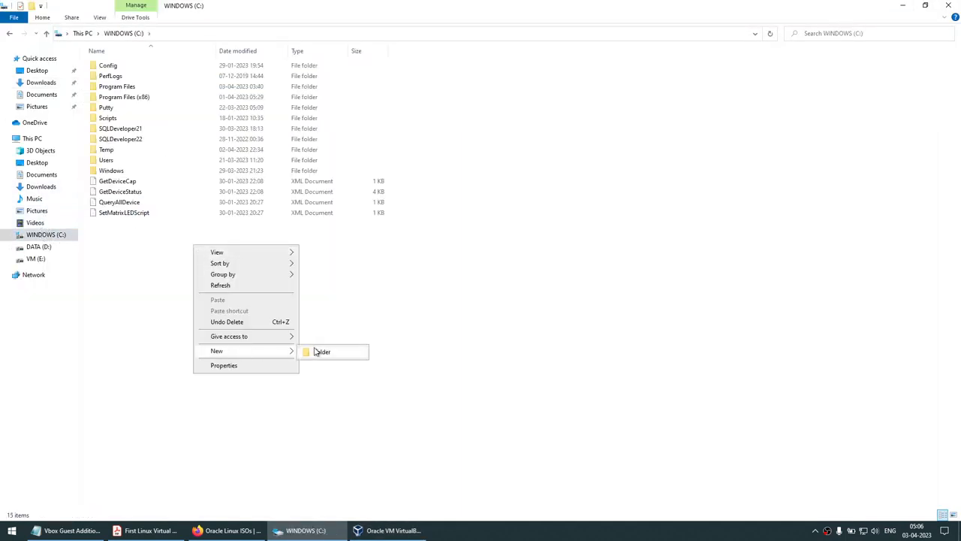
pyautogui.click(312, 351)
pyautogui.write('VM')
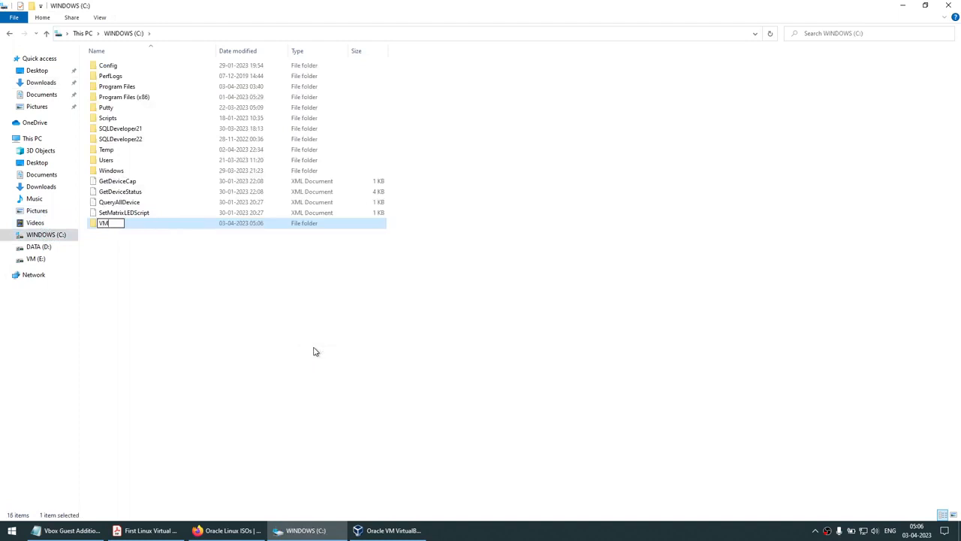
pyautogui.press('Return')
pyautogui.press('Return')
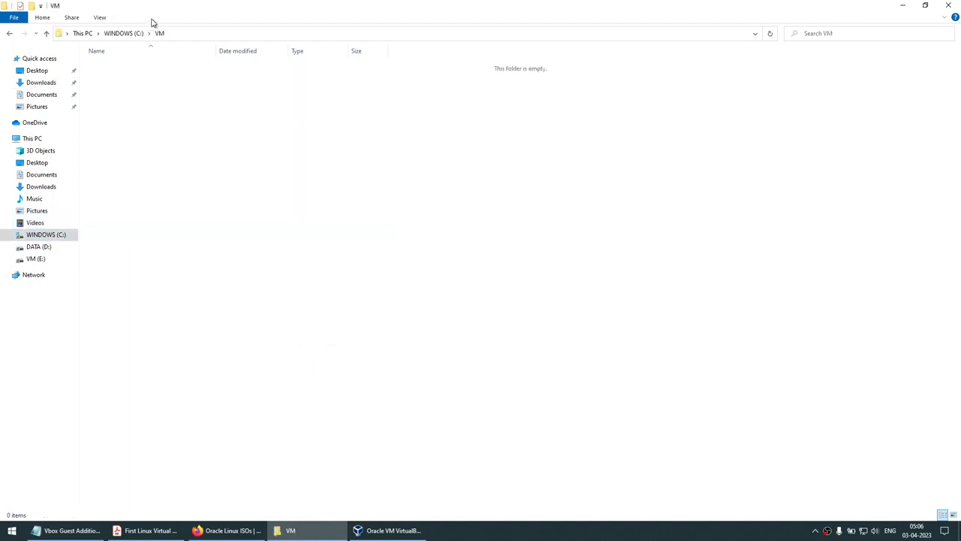
pyautogui.click(187, 32)
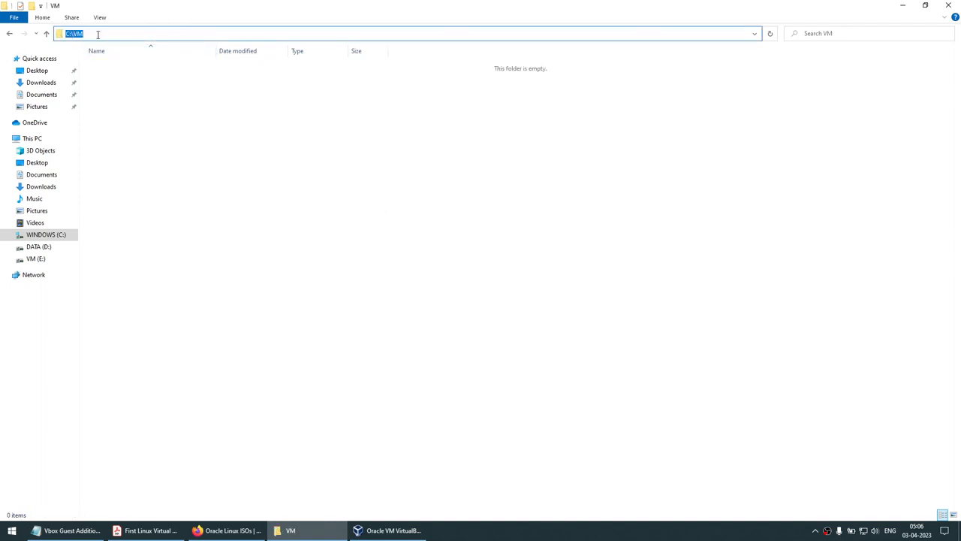
pyautogui.click(387, 531)
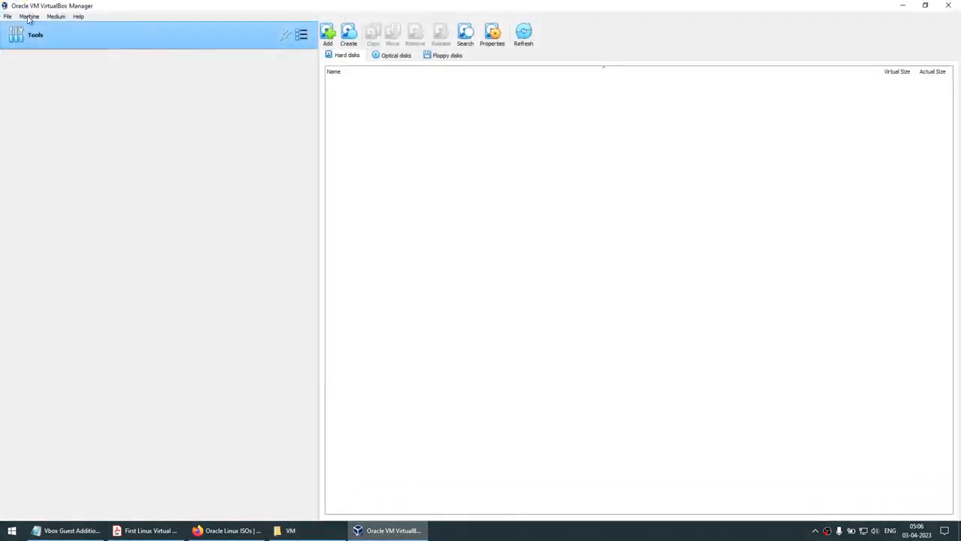
# Set the Default Machine Folder to C:\VM in VirtualBox Preferences
pyautogui.click(9, 16)
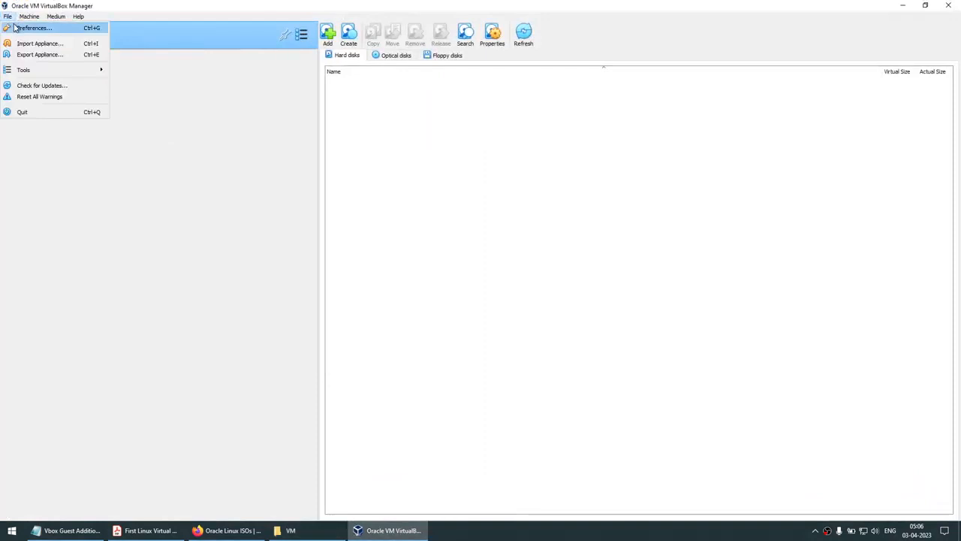
pyautogui.click(30, 27)
pyautogui.click(538, 204)
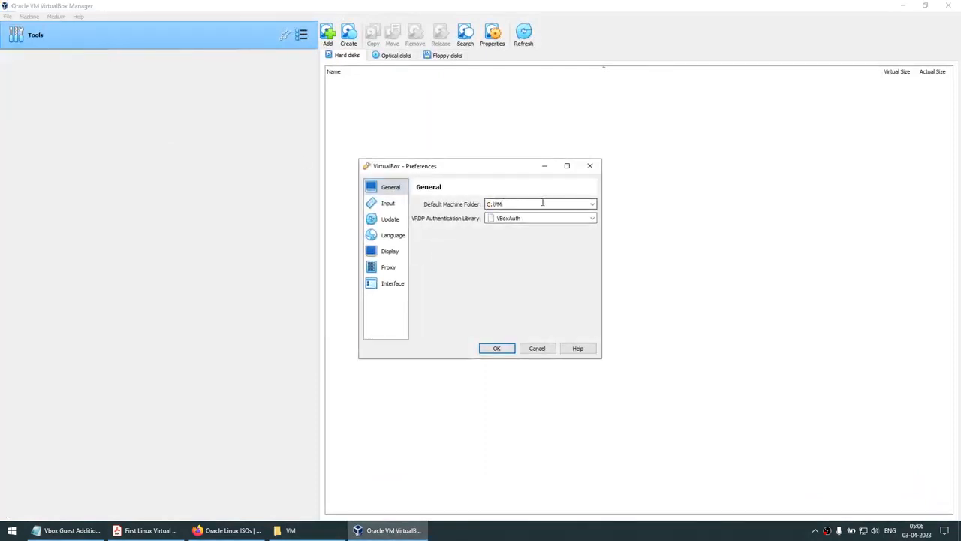
pyautogui.click(499, 349)
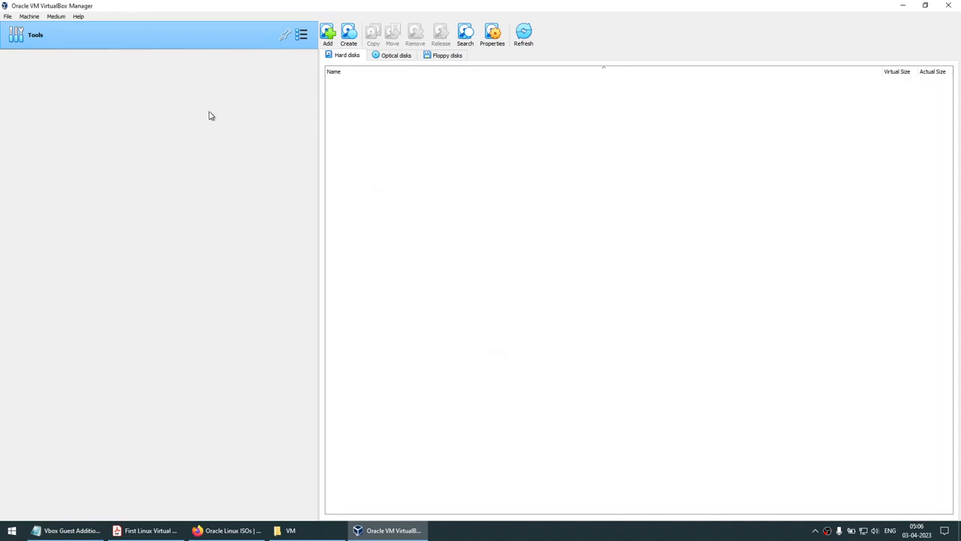
# Shrink and reposition the VirtualBox Manager window, and minimize the VM folder window
pyautogui.click(28, 16)
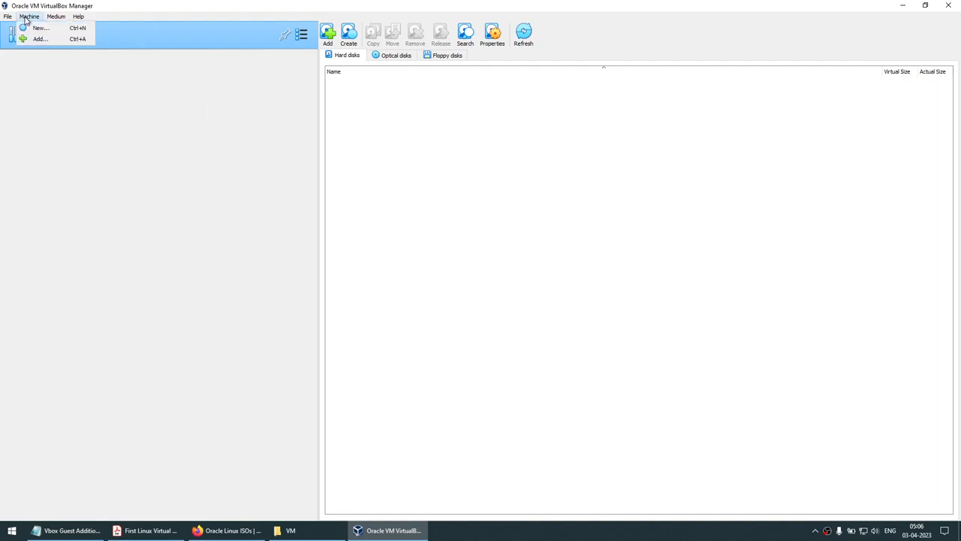
pyautogui.click(924, 8)
pyautogui.click(924, 7)
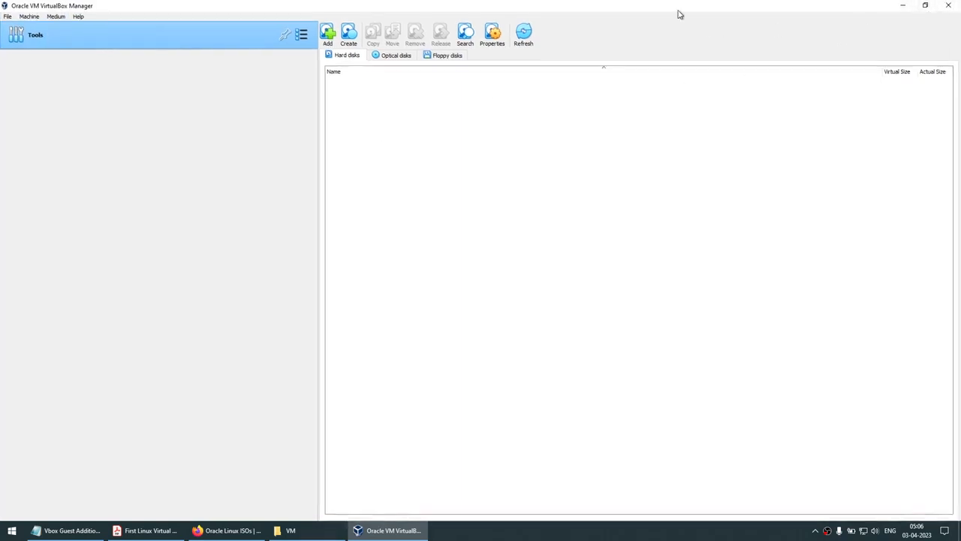
pyautogui.moveTo(678, 12); pyautogui.dragTo(697, 78)
pyautogui.click(942, 66)
pyautogui.moveTo(863, 12); pyautogui.dragTo(833, 134)
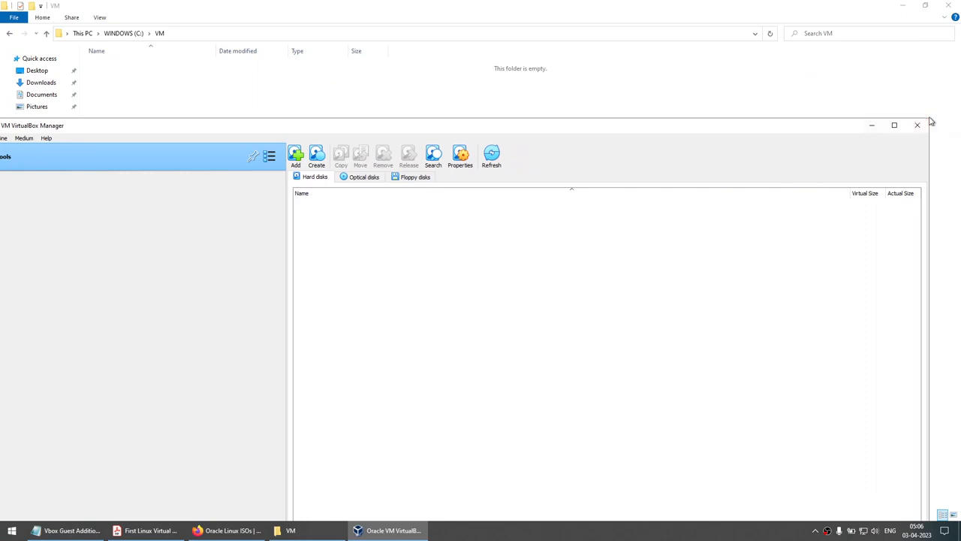
pyautogui.moveTo(931, 119); pyautogui.dragTo(612, 284)
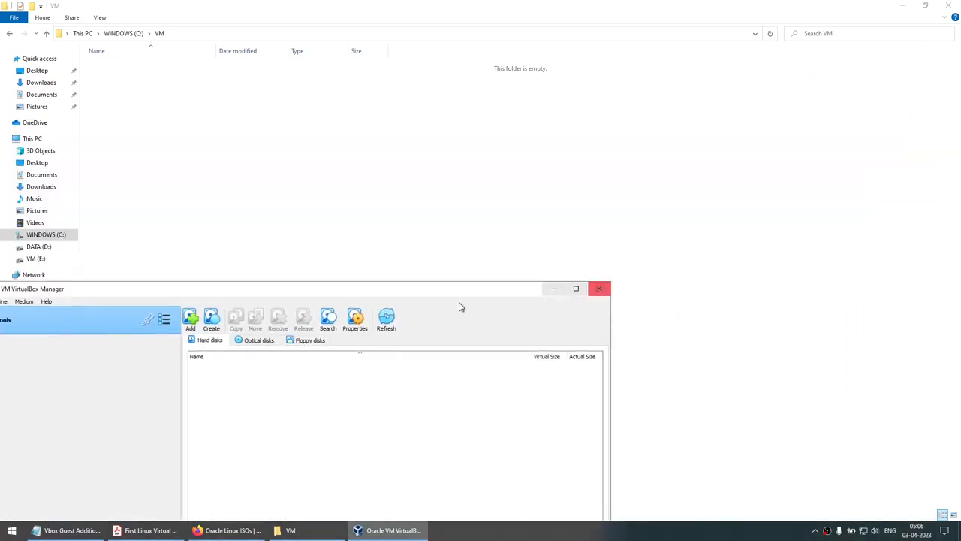
pyautogui.moveTo(432, 292); pyautogui.dragTo(654, 103)
pyautogui.click(918, 6)
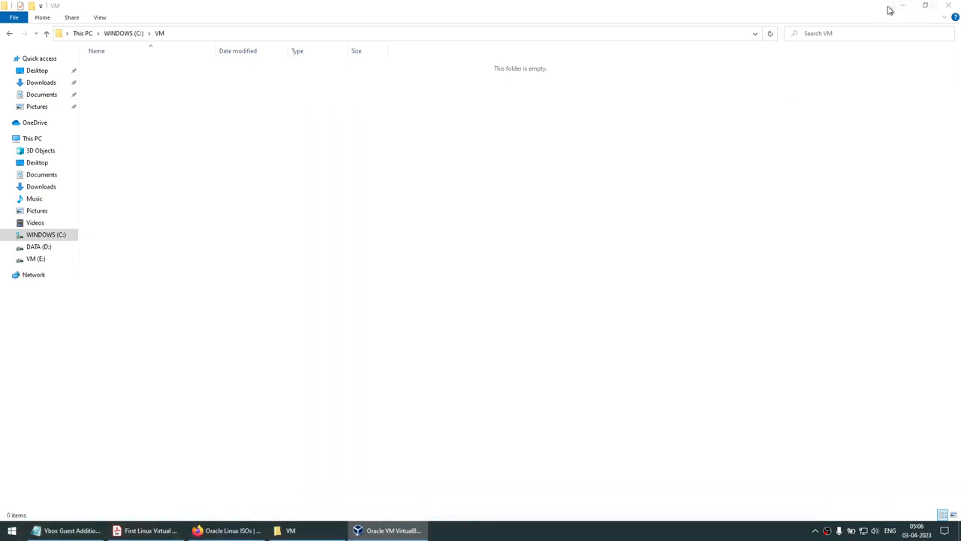
pyautogui.click(900, 6)
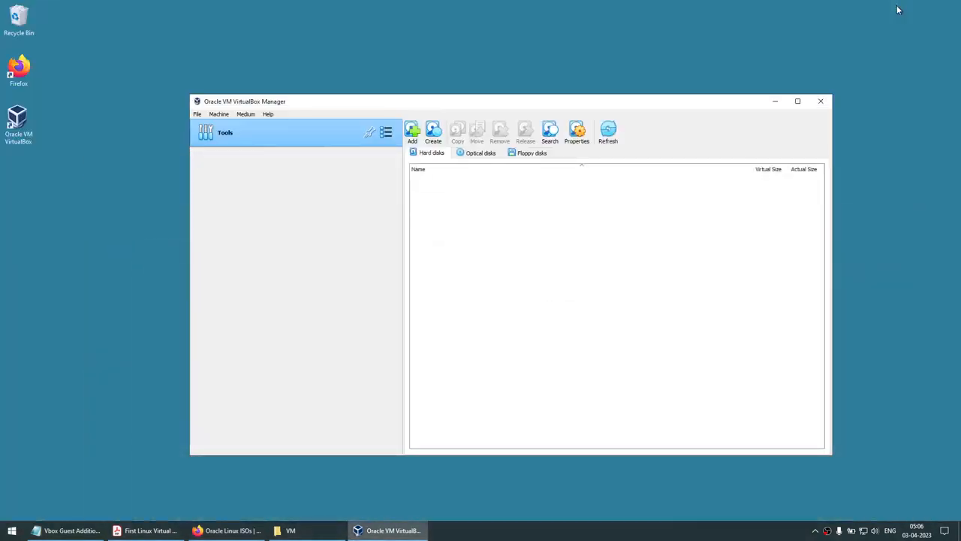
# Start creating a new virtual machine named OEL91
pyautogui.click(218, 115)
pyautogui.click(228, 126)
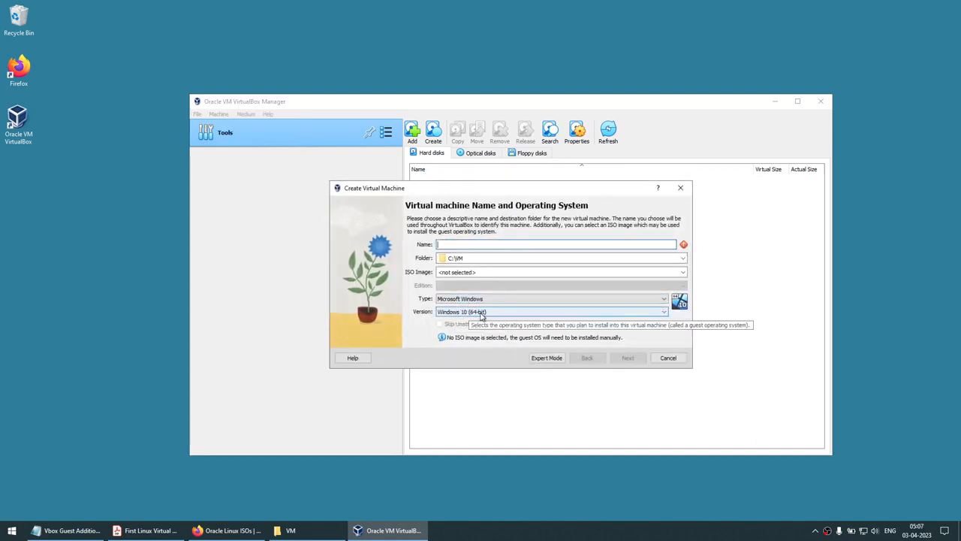
pyautogui.write('OEL91')
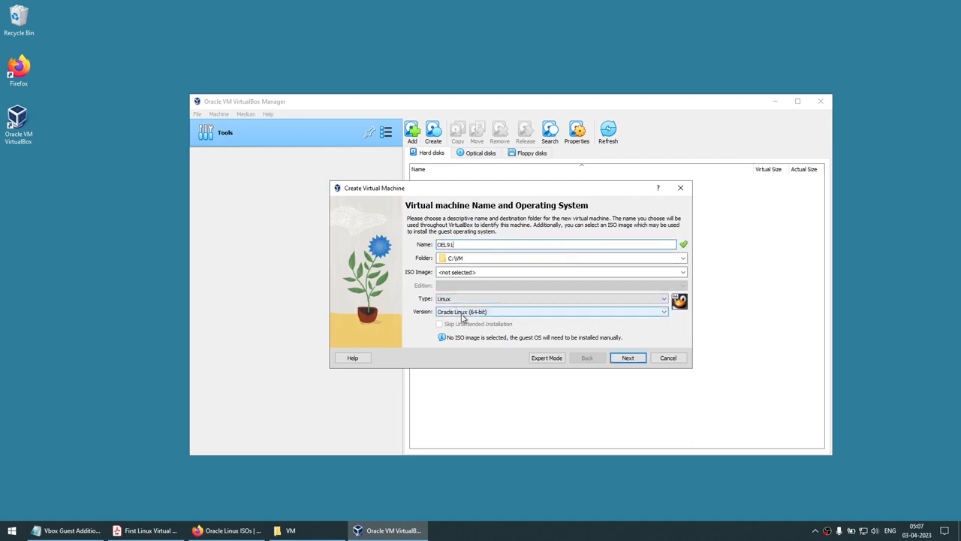
pyautogui.click(452, 245)
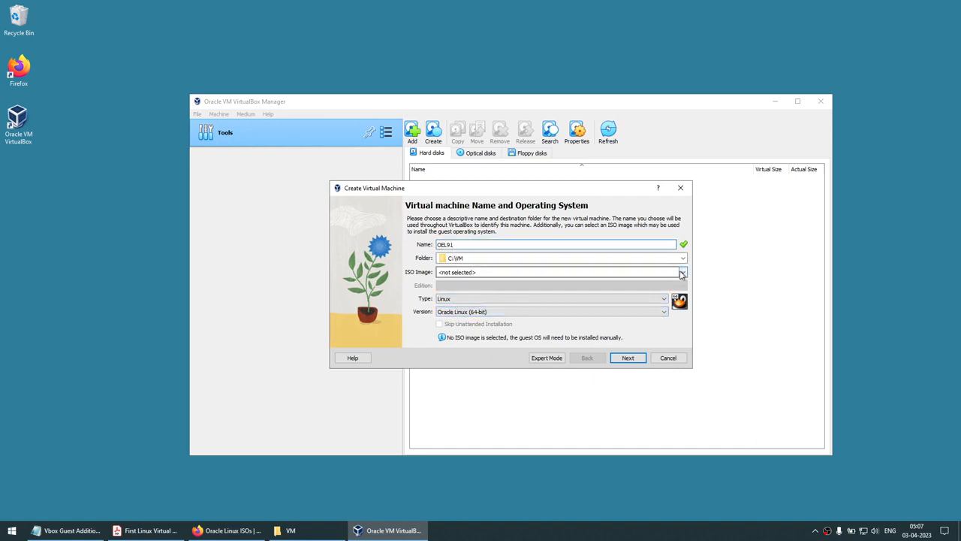
# Attach OEL-9.1-x86_64.iso from Downloads, skip unattended installation, and continue to Hardware
pyautogui.click(682, 273)
pyautogui.click(480, 287)
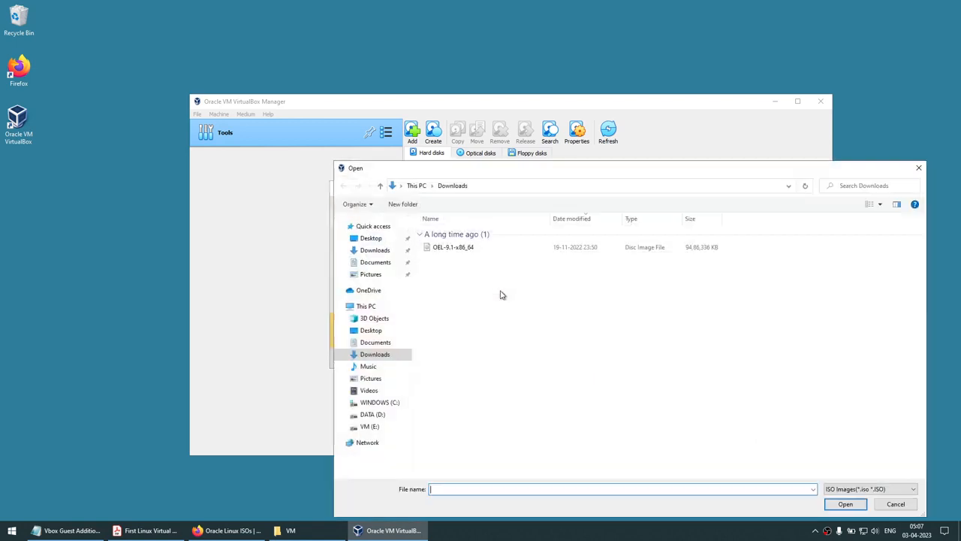
pyautogui.click(446, 249)
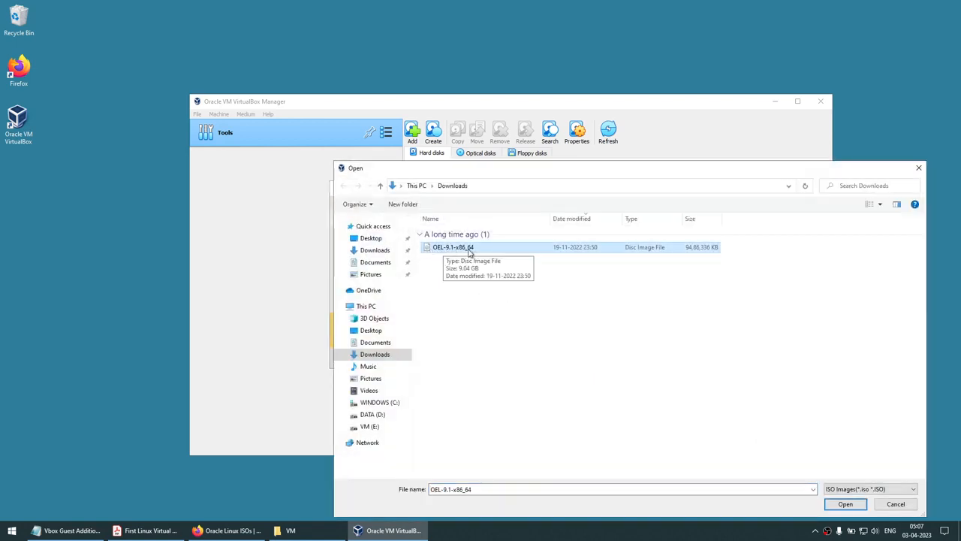
pyautogui.press('Return')
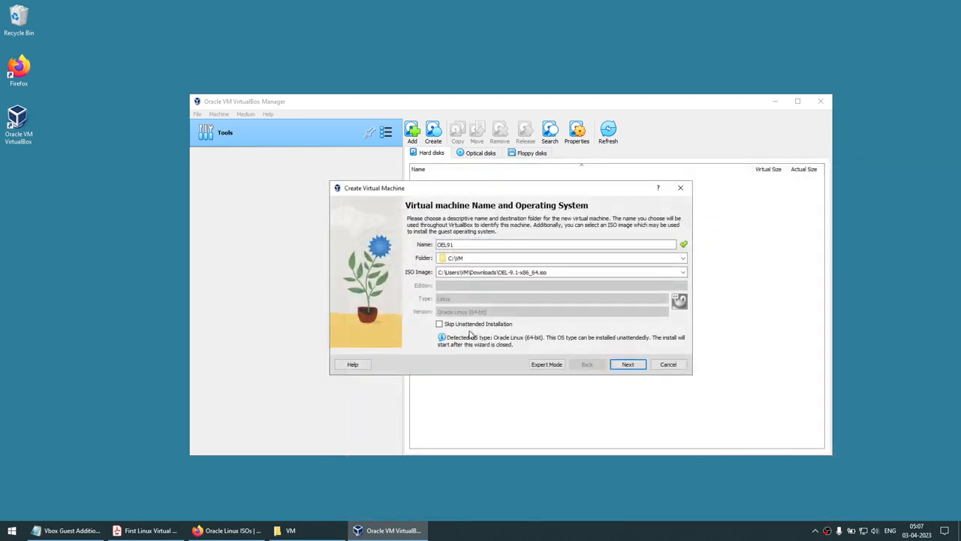
pyautogui.click(440, 324)
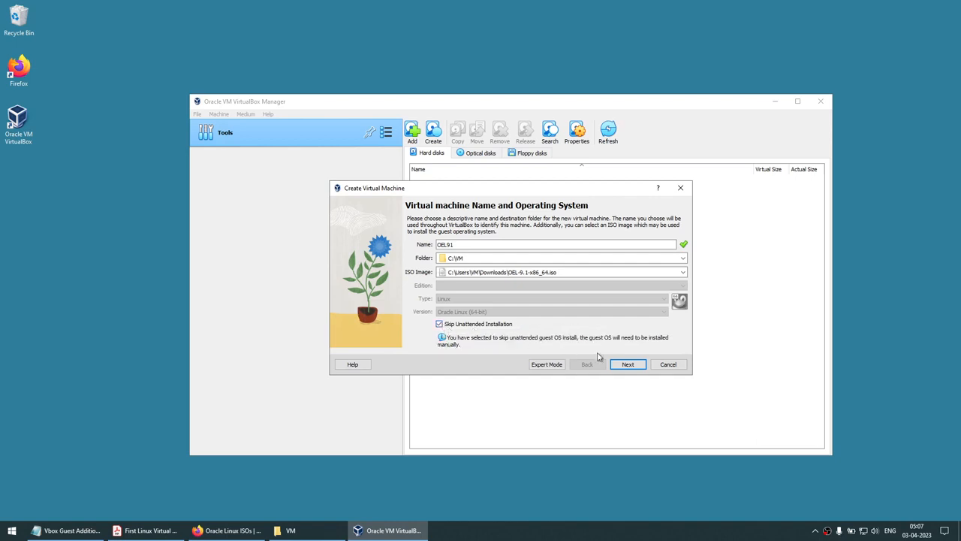
pyautogui.click(628, 365)
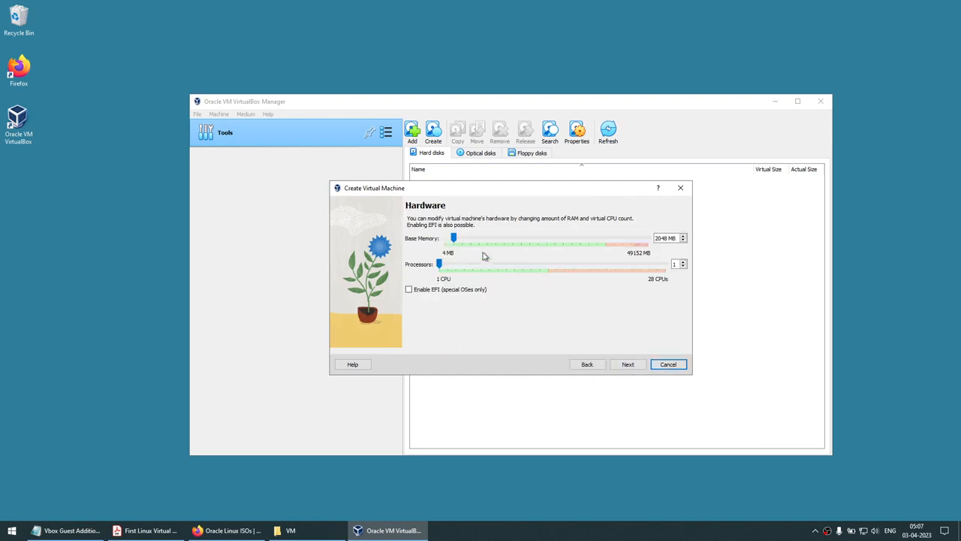
# Give OEL91 8192 MB memory, 4 CPUs and an 80 GB virtual disk, then finish creating it
pyautogui.moveTo(454, 240); pyautogui.dragTo(477, 241)
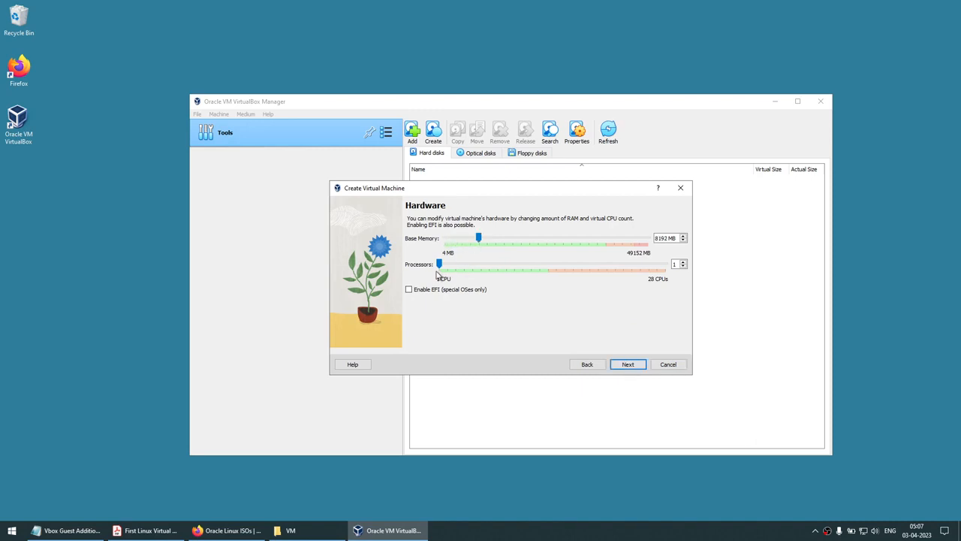
pyautogui.moveTo(443, 269); pyautogui.dragTo(466, 268)
pyautogui.click(629, 365)
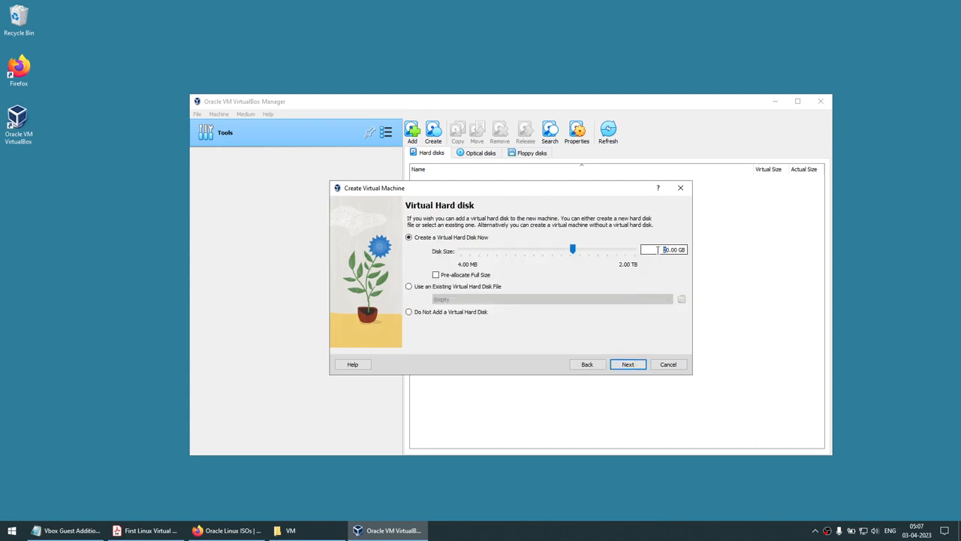
pyautogui.write('8')
pyautogui.click(628, 365)
pyautogui.click(629, 369)
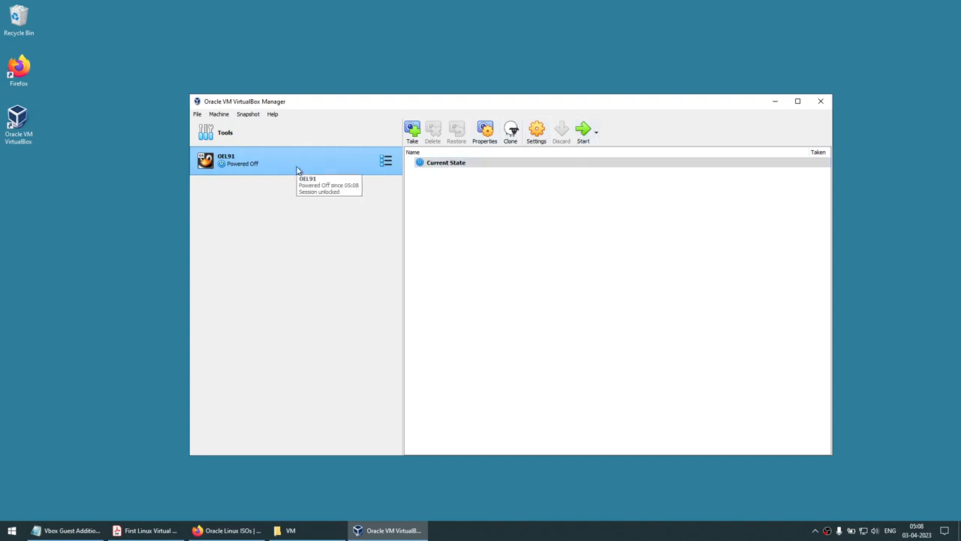
# Start OEL91, capture input in its window and select the Install Oracle Linux 9.1.0 boot entry
pyautogui.click(584, 132)
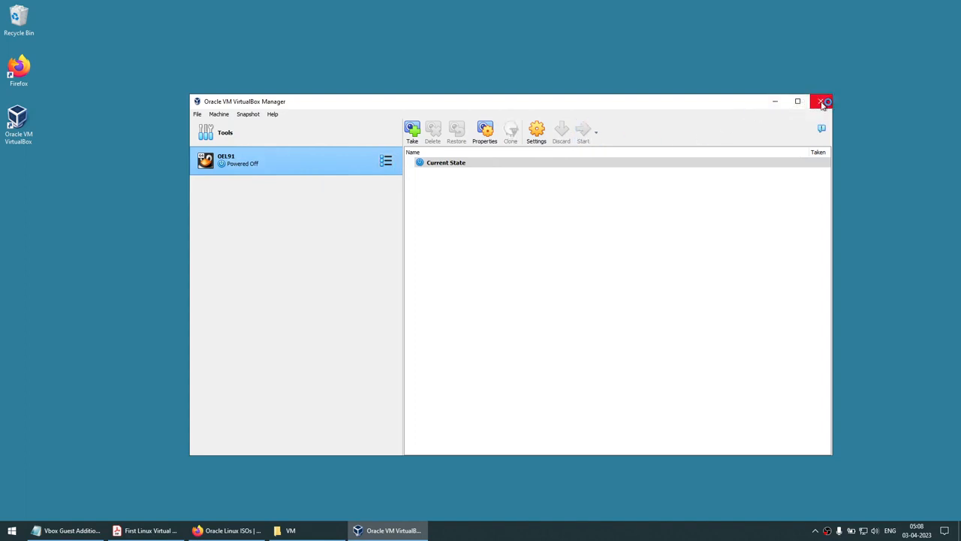
pyautogui.click(777, 103)
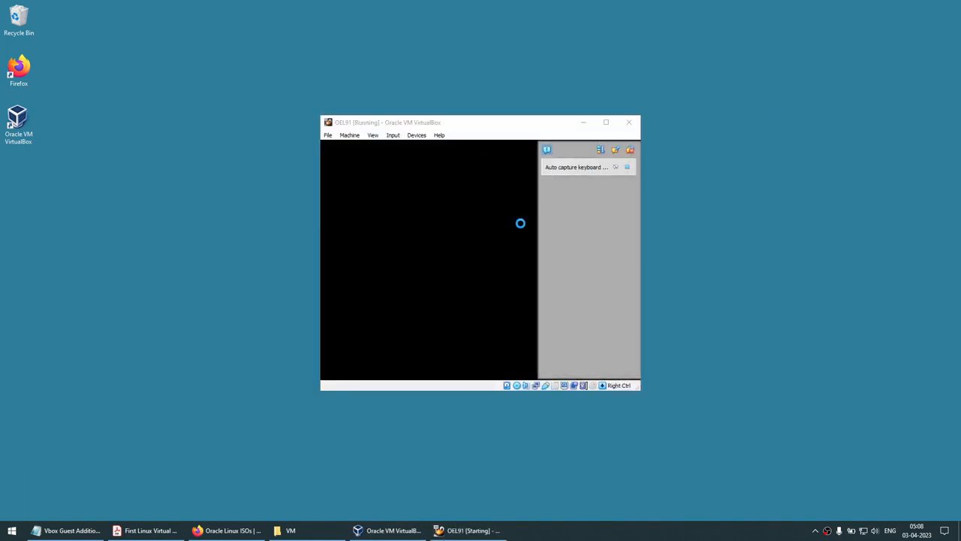
pyautogui.moveTo(504, 125); pyautogui.dragTo(498, 122)
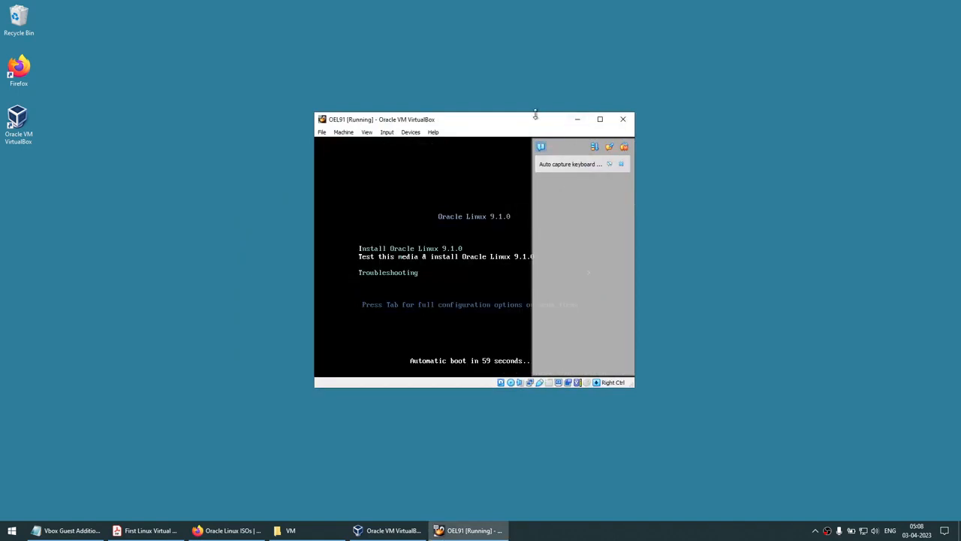
pyautogui.click(622, 165)
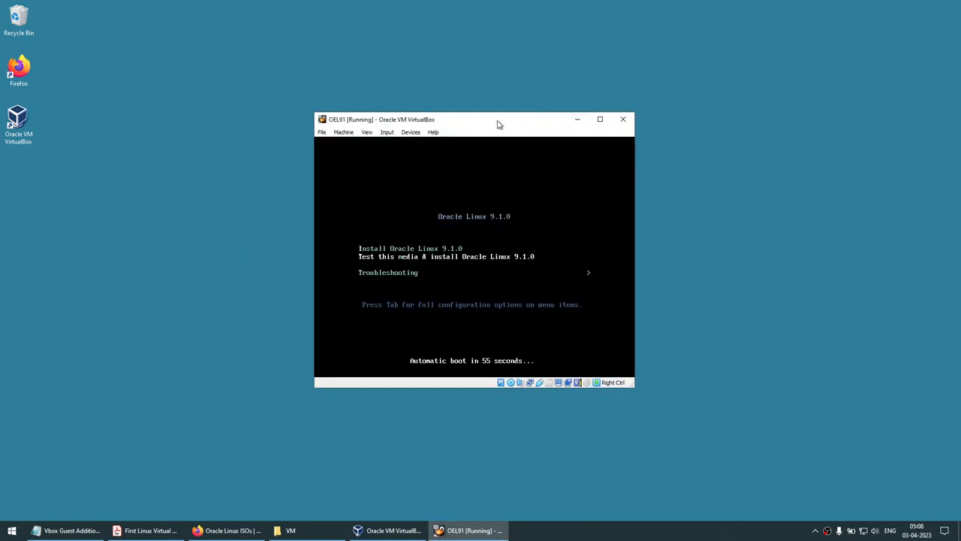
pyautogui.click(507, 162)
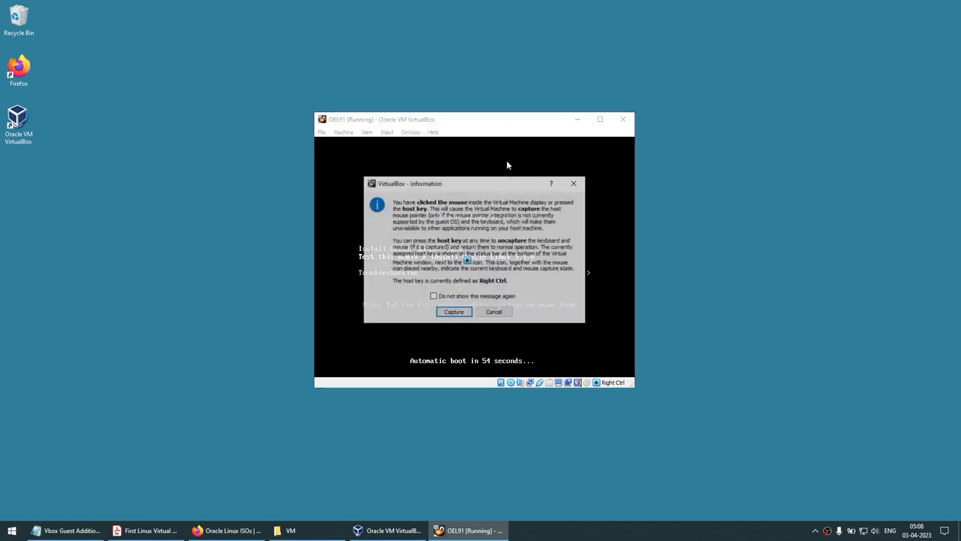
pyautogui.click(453, 311)
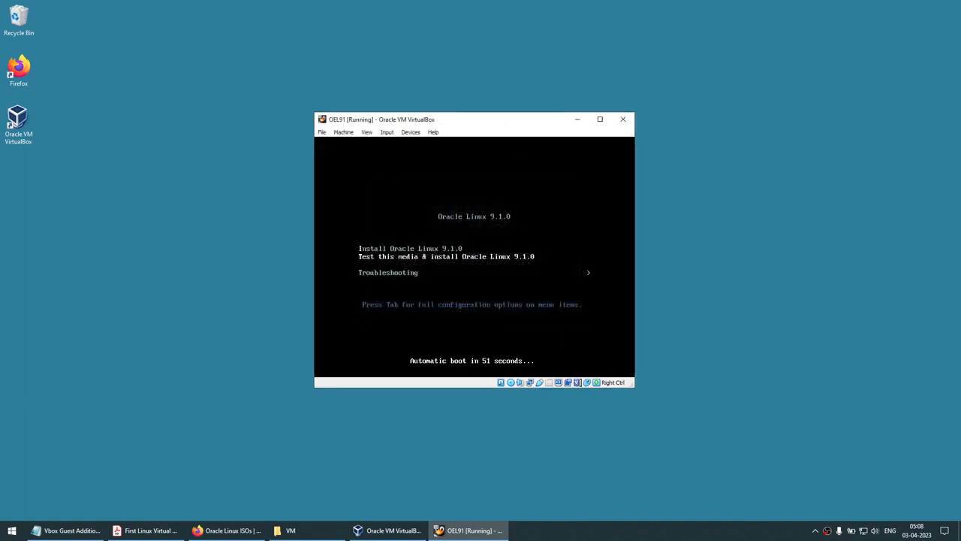
pyautogui.press('Up')
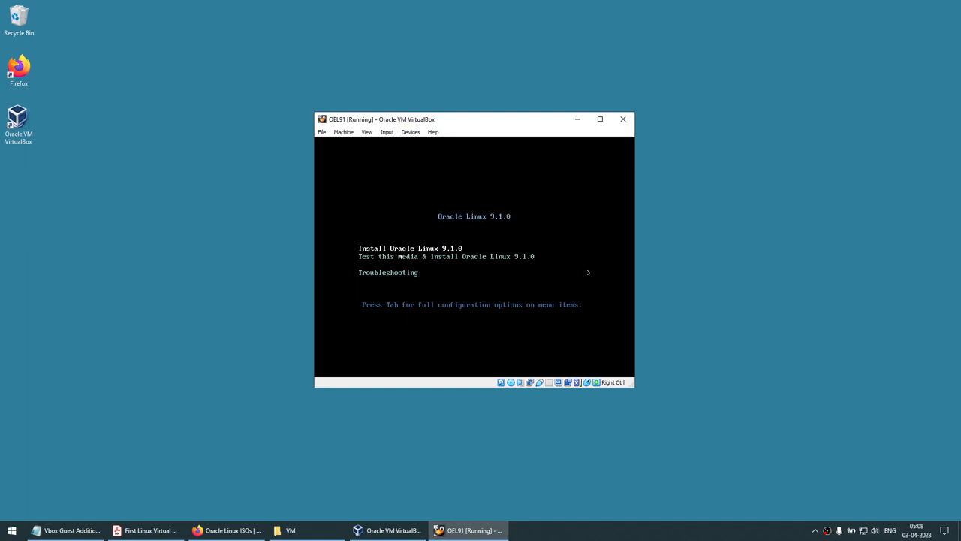
# Boot the installer and pick English (United States) as the installation language
pyautogui.press('Return')
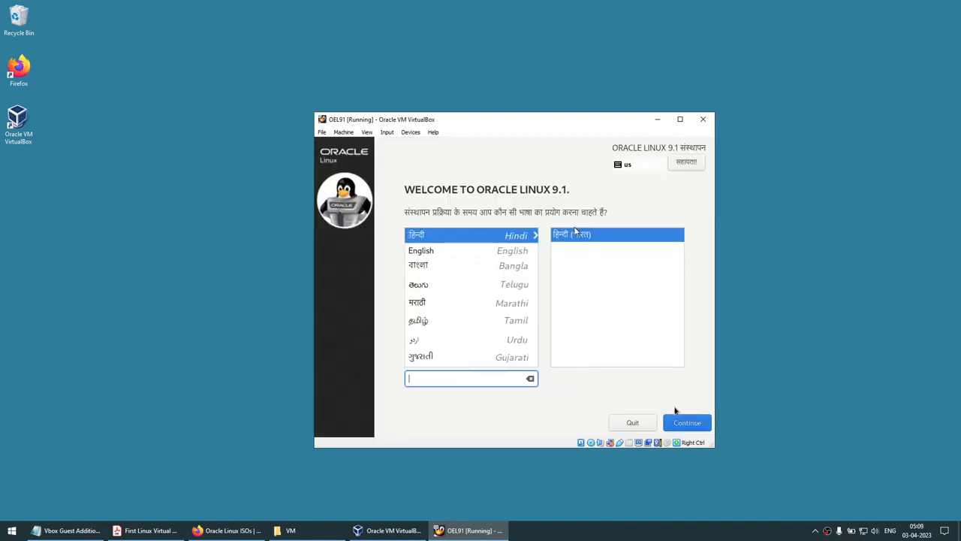
pyautogui.click(465, 253)
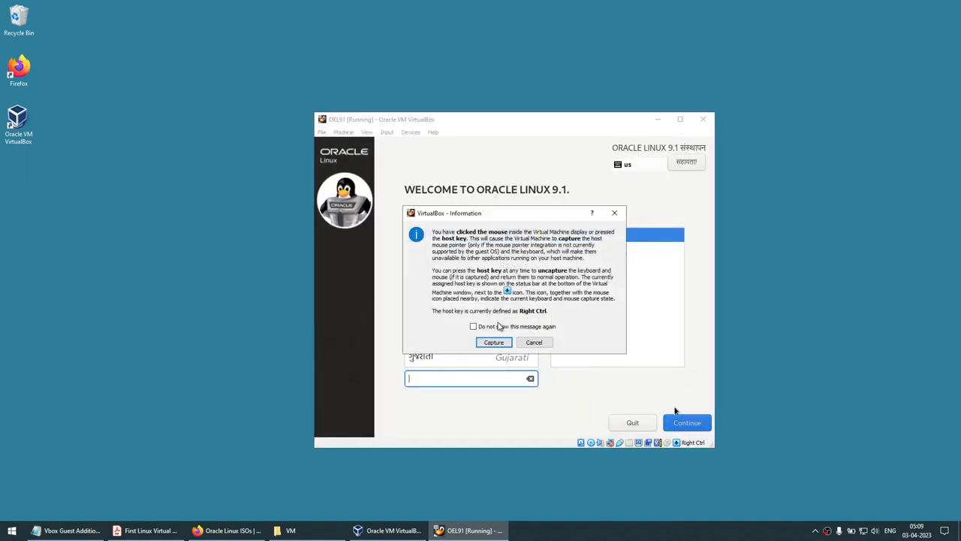
pyautogui.press('Return')
pyautogui.click(466, 252)
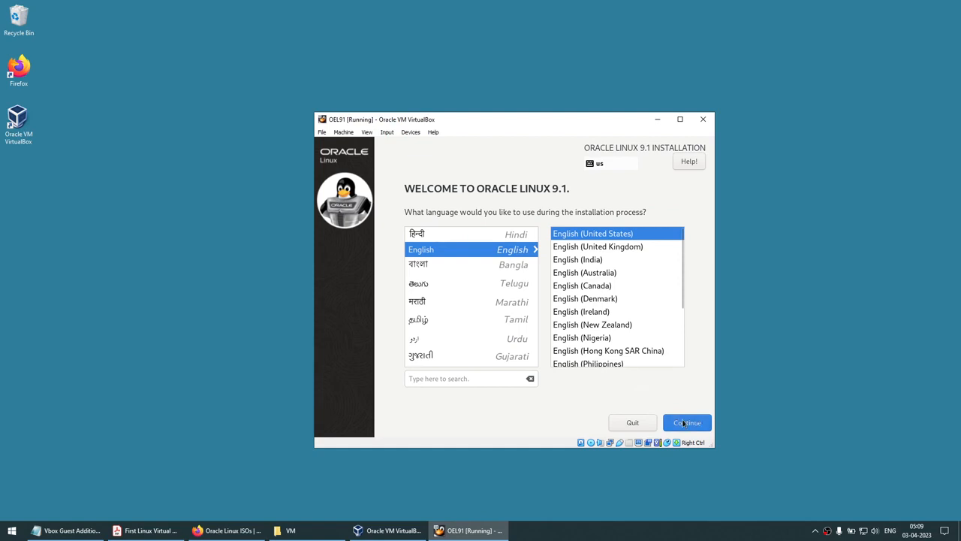
pyautogui.click(683, 422)
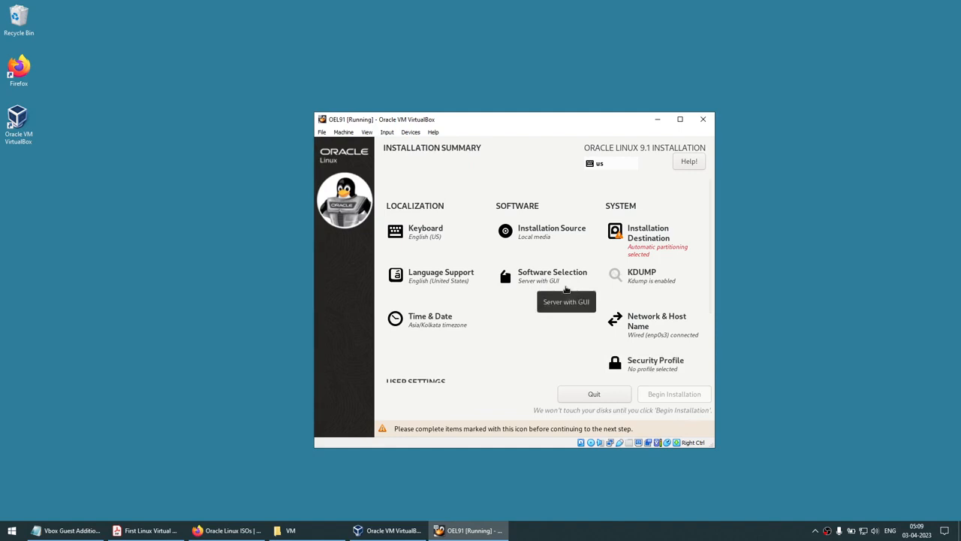
pyautogui.click(439, 324)
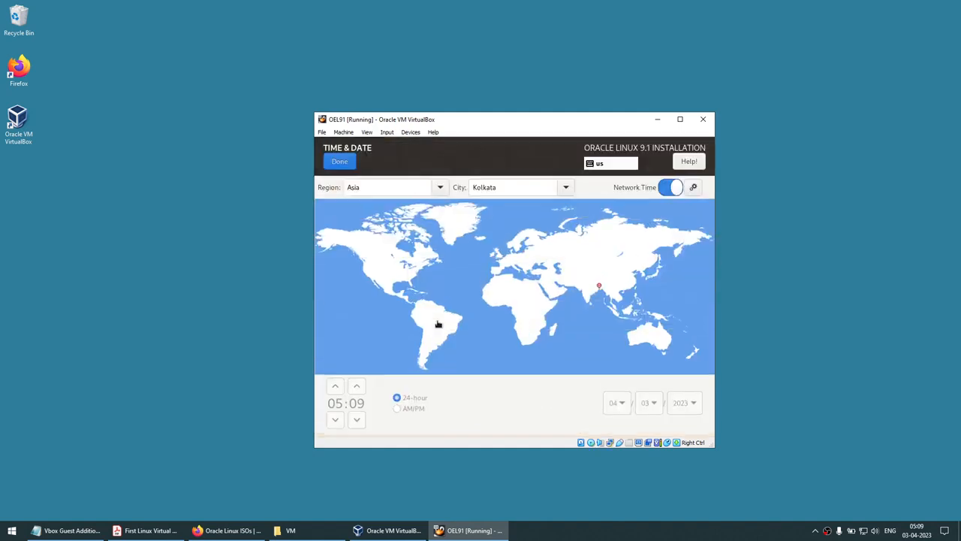
pyautogui.click(435, 187)
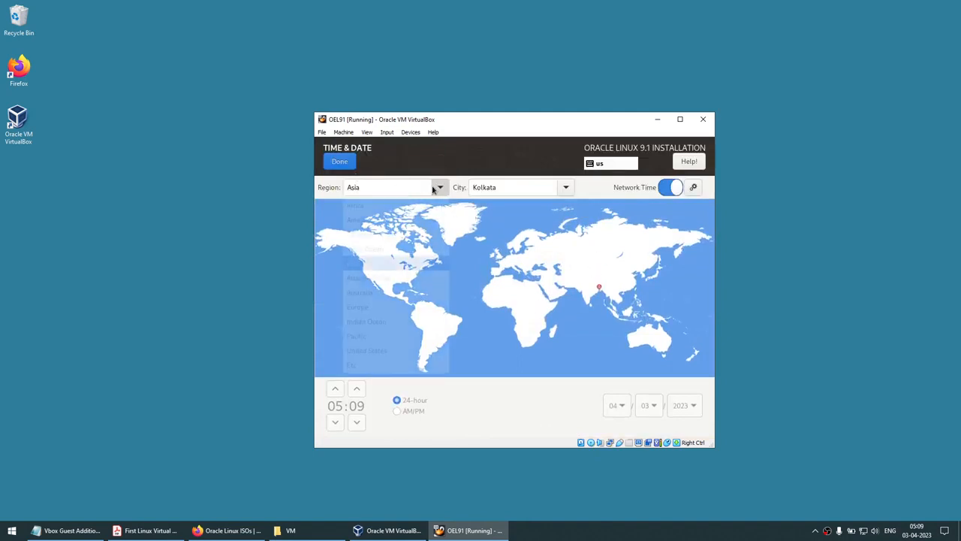
pyautogui.click(565, 187)
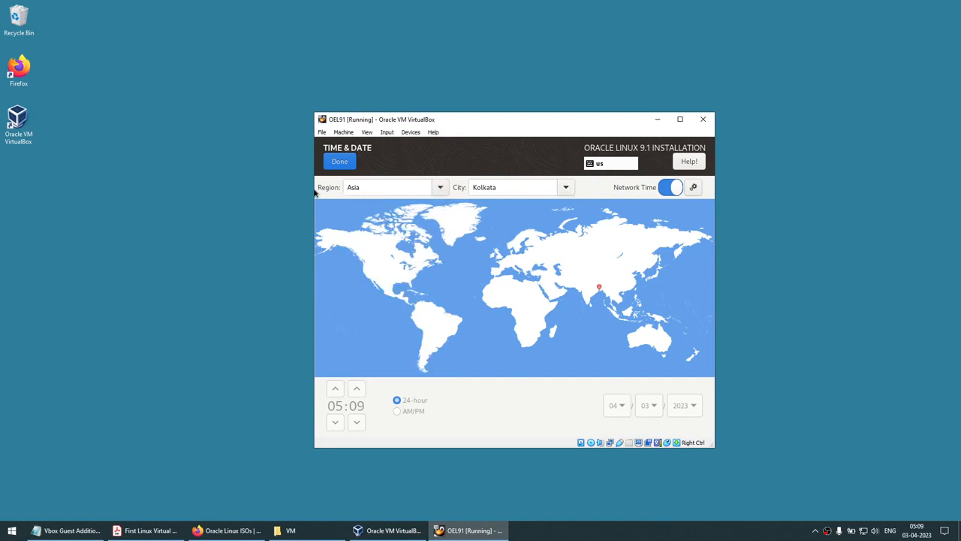
pyautogui.click(339, 162)
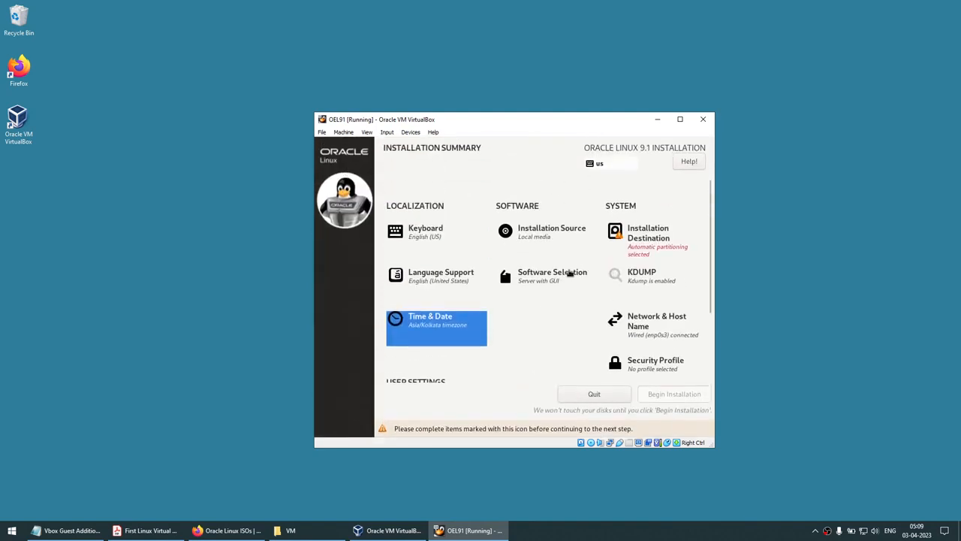
# Disable kdump for the installation
pyautogui.click(640, 276)
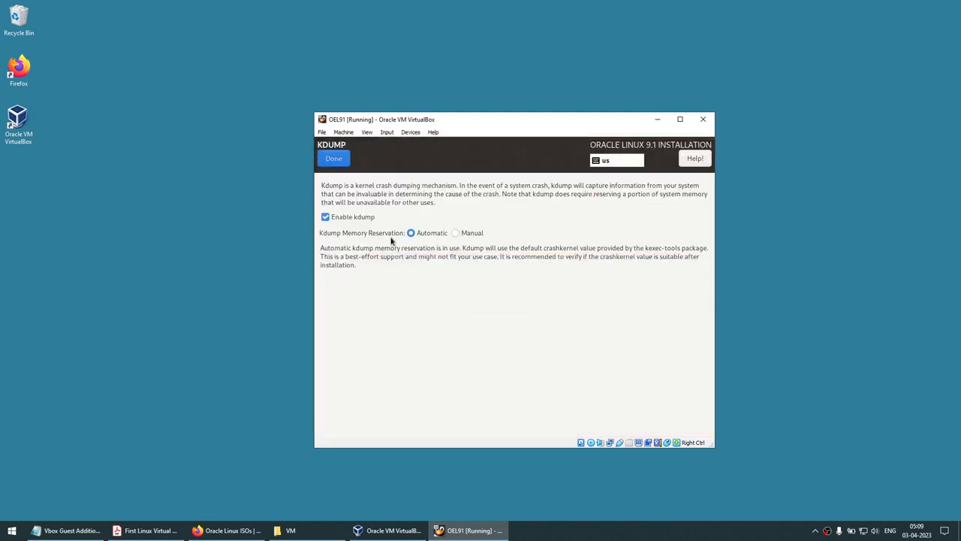
pyautogui.click(333, 220)
pyautogui.click(334, 159)
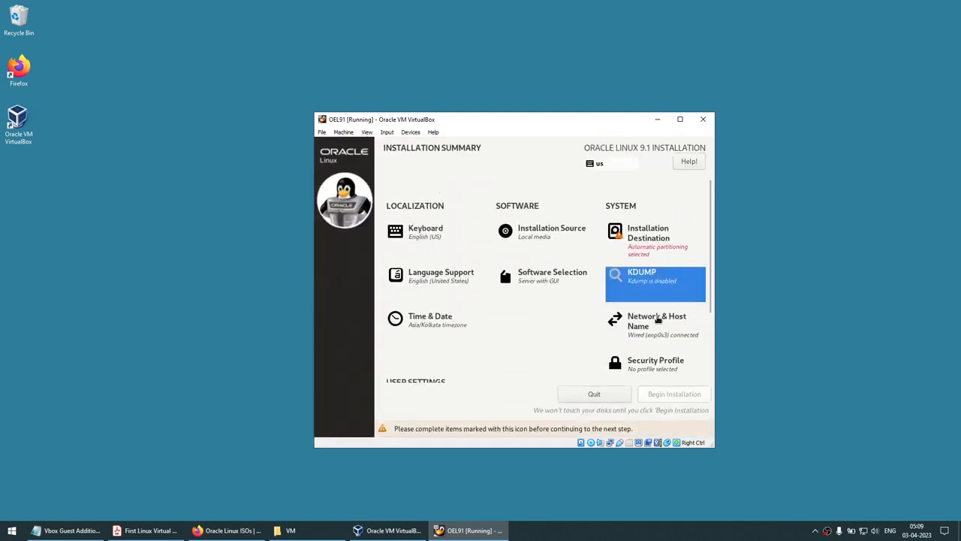
# Change the guest's host name to 'database' and apply it
pyautogui.click(658, 316)
pyautogui.click(417, 404)
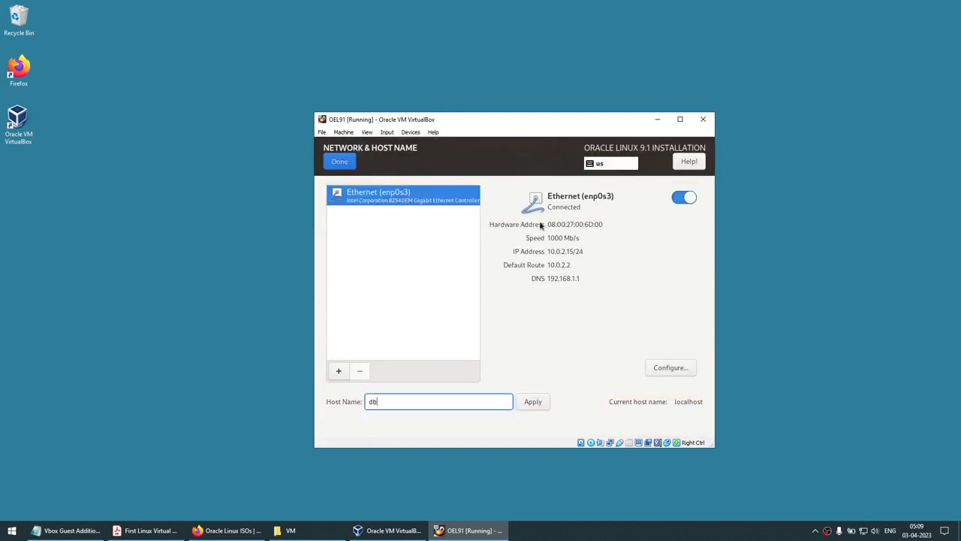
pyautogui.press('BackSpace')
pyautogui.press('BackSpace')
pyautogui.press('BackSpace')
pyautogui.write('database')
pyautogui.click(544, 403)
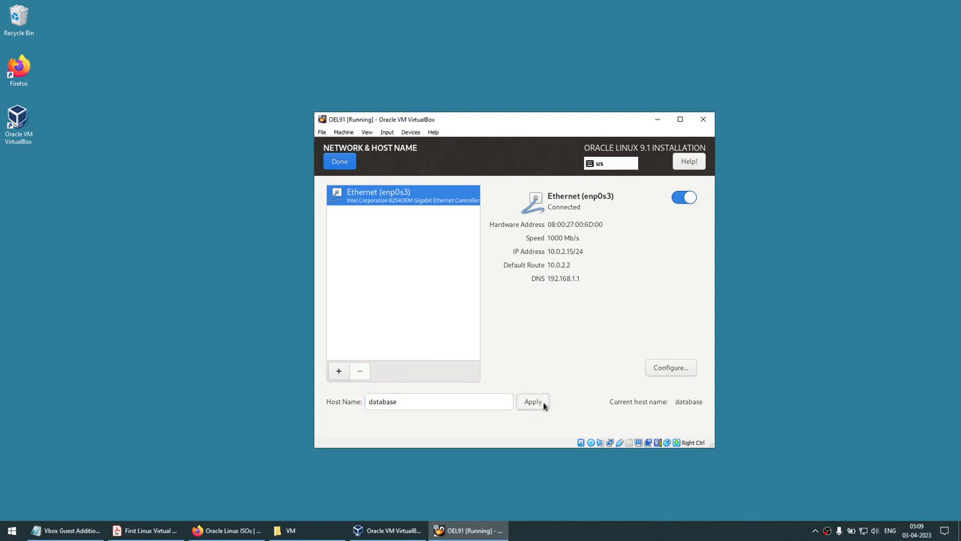
pyautogui.click(339, 164)
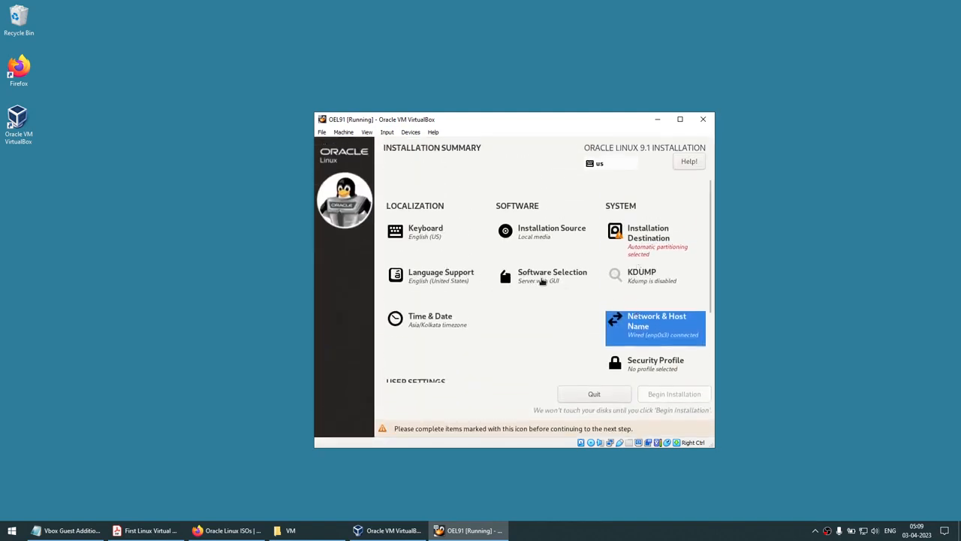
# Add RPM Development Tools, Legacy UNIX Compatibility and Development Tools to the software selection
pyautogui.click(541, 282)
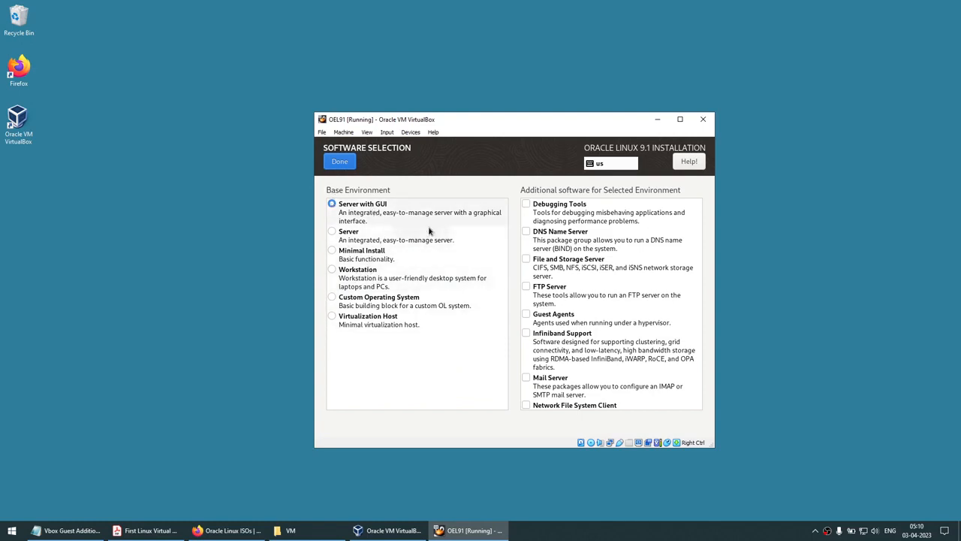
pyautogui.moveTo(697, 251); pyautogui.dragTo(706, 417)
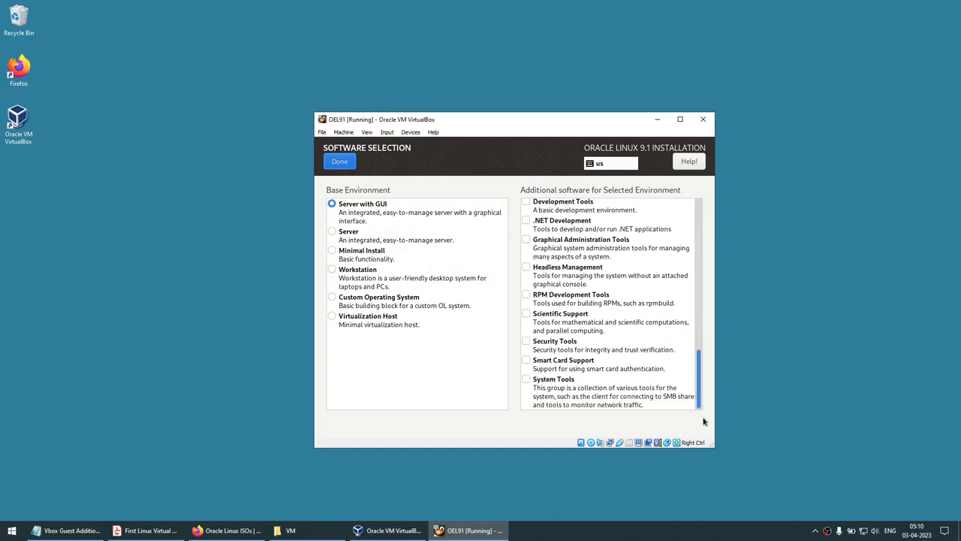
pyautogui.click(528, 297)
pyautogui.scroll(3, 661, 309)
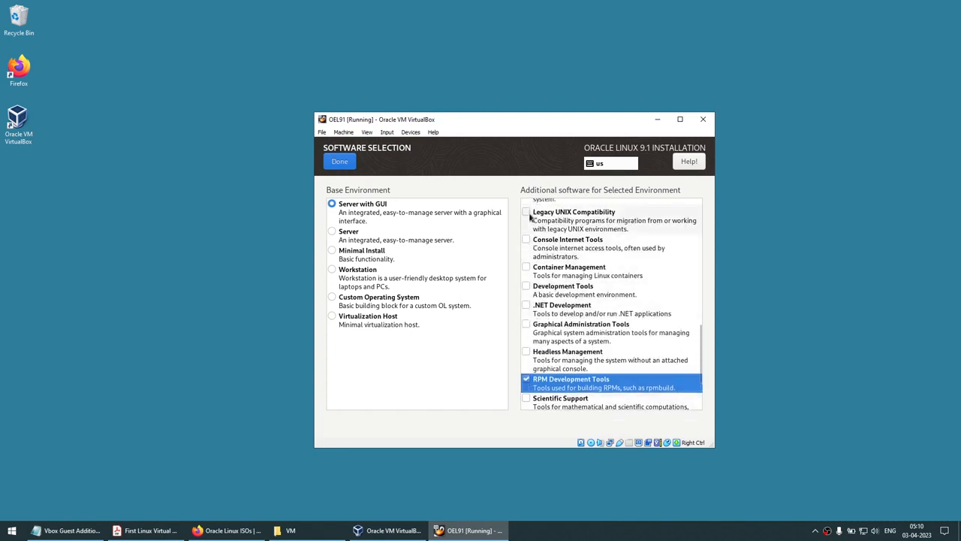
pyautogui.click(528, 215)
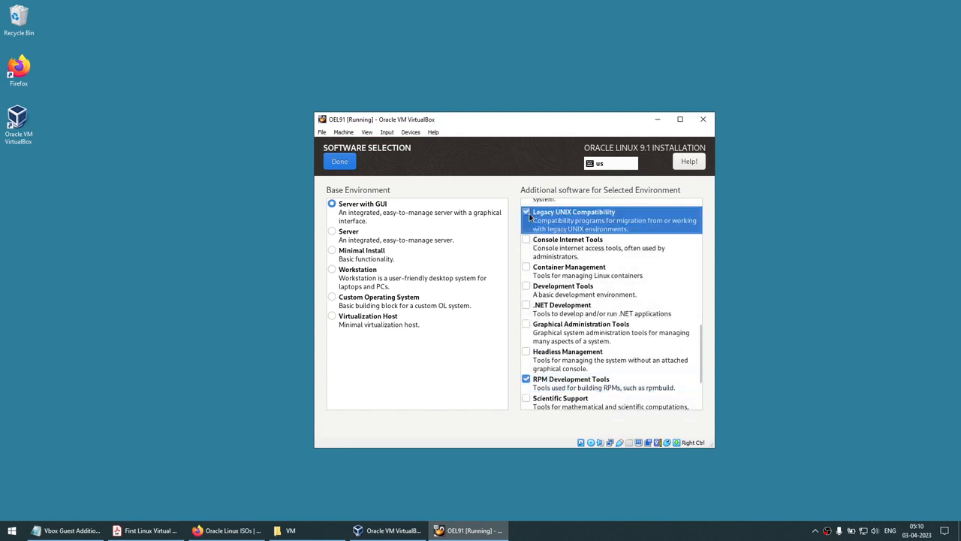
pyautogui.click(528, 287)
# Add Graphical Administration Tools and confirm the software choices
pyautogui.scroll(-3, 528, 288)
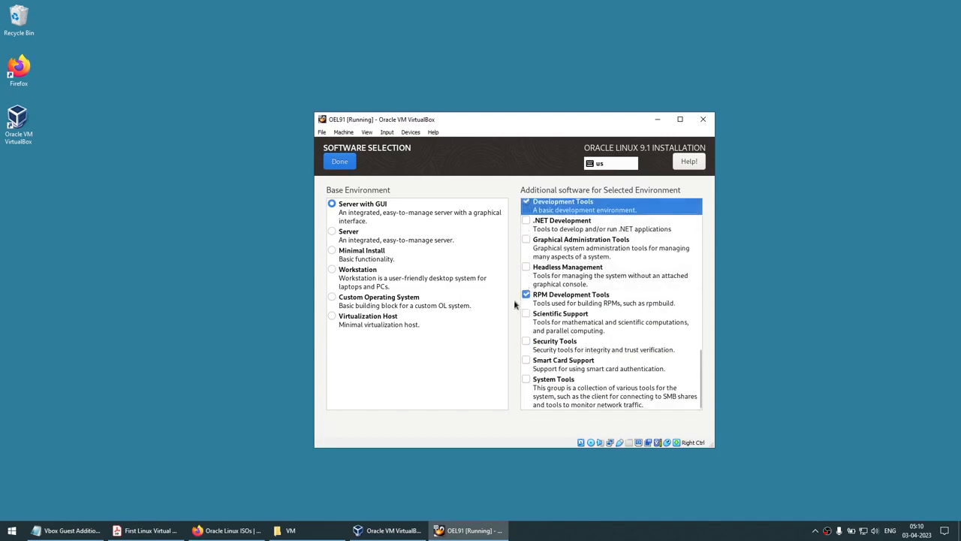
pyautogui.scroll(2, 536, 303)
pyautogui.scroll(10, 535, 304)
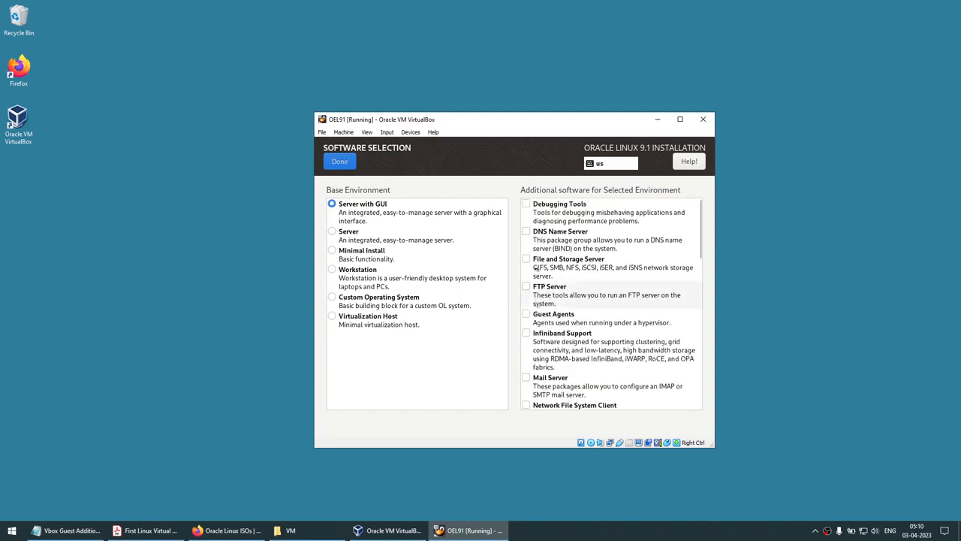
pyautogui.scroll(-3, 531, 229)
pyautogui.scroll(-10, 532, 228)
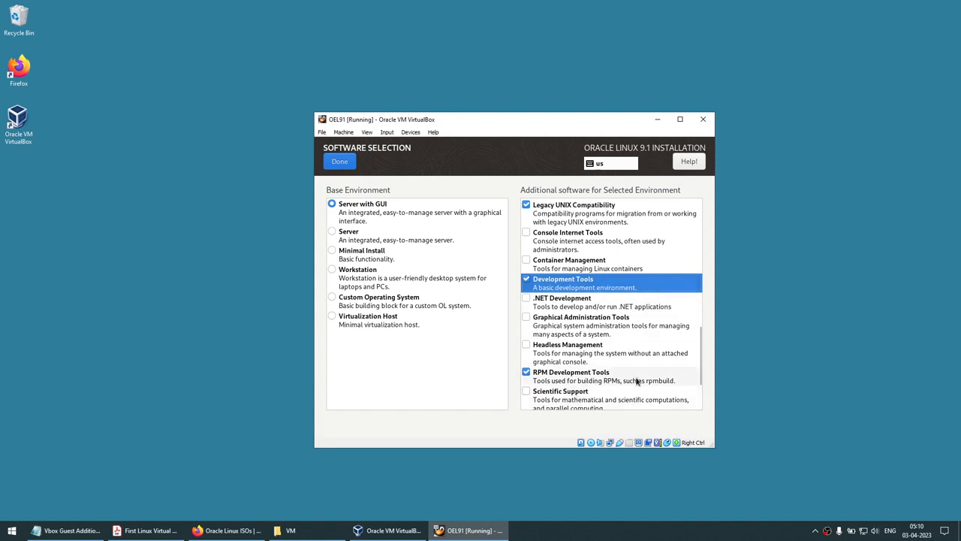
pyautogui.click(530, 320)
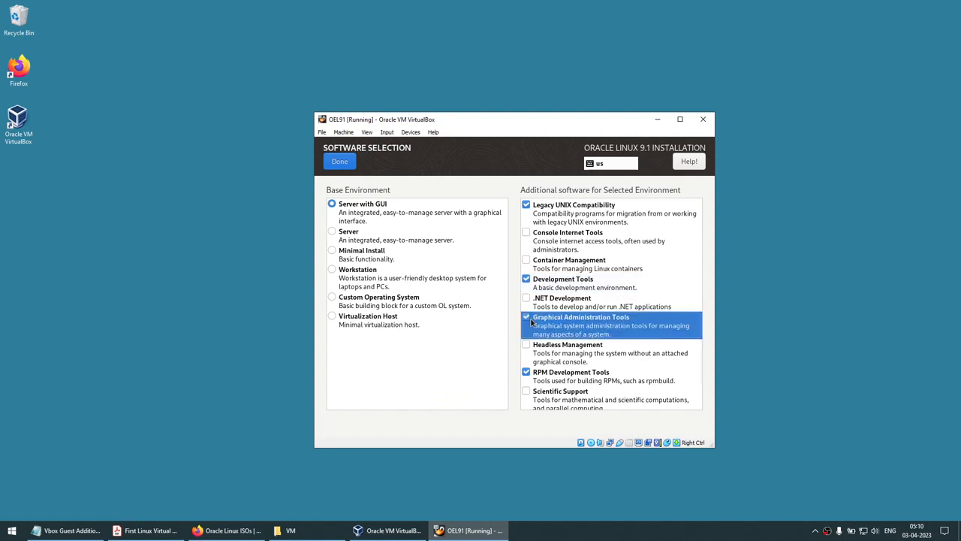
pyautogui.scroll(-2, 556, 321)
pyautogui.scroll(-1, 565, 323)
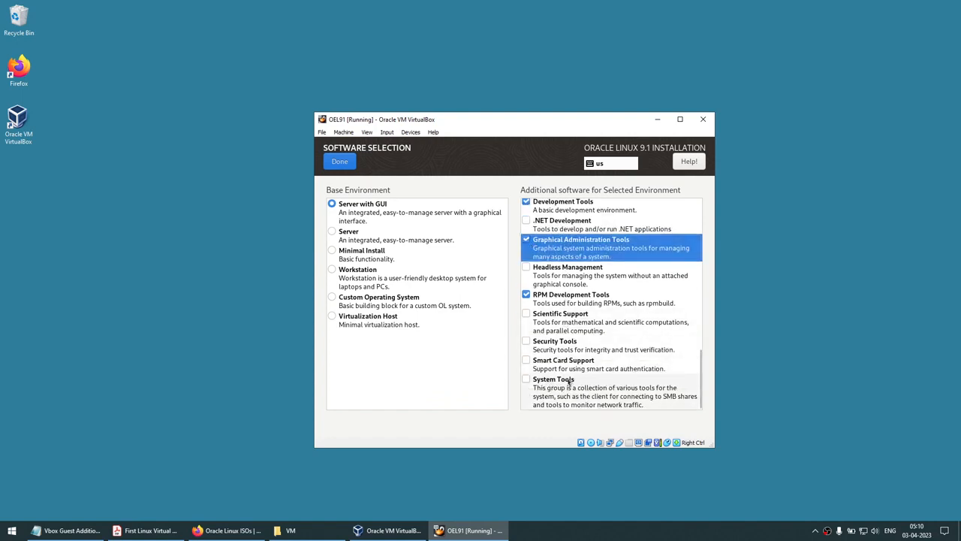
pyautogui.click(341, 163)
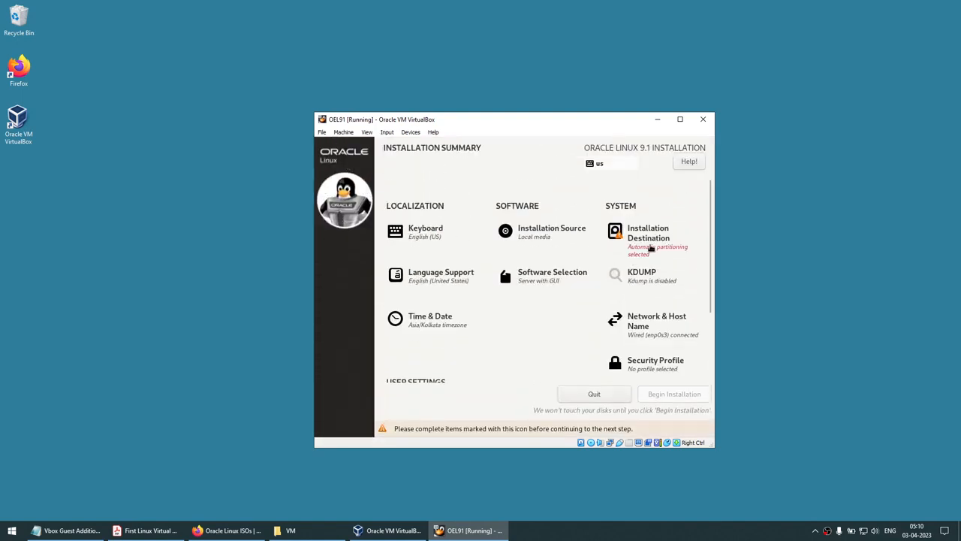
# Accept automatic partitioning on the 80 GiB disk as the installation destination
pyautogui.click(646, 239)
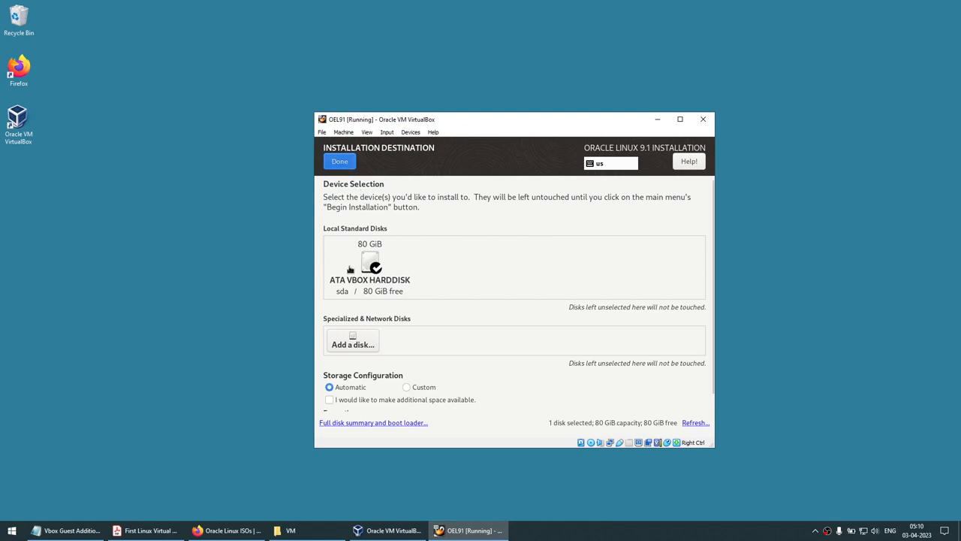
pyautogui.click(340, 162)
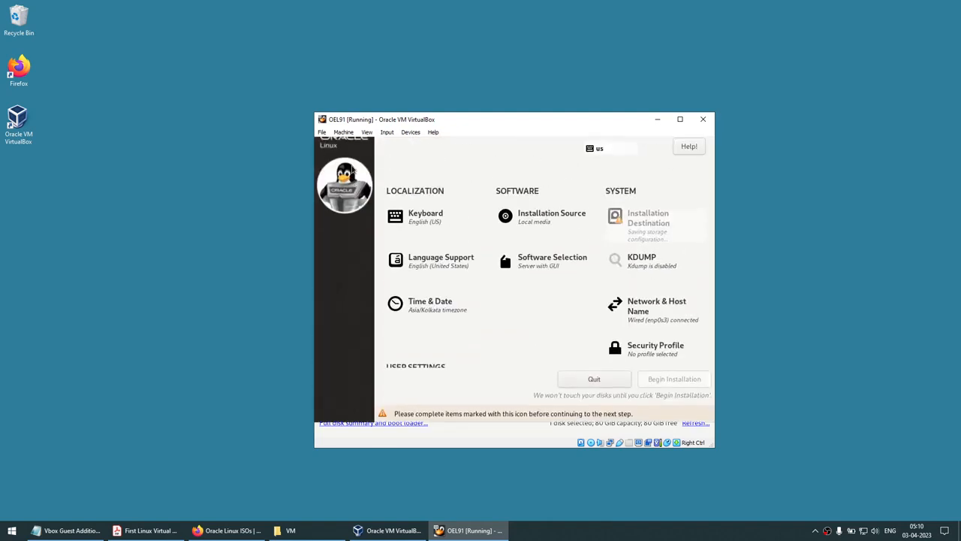
pyautogui.scroll(-2, 576, 285)
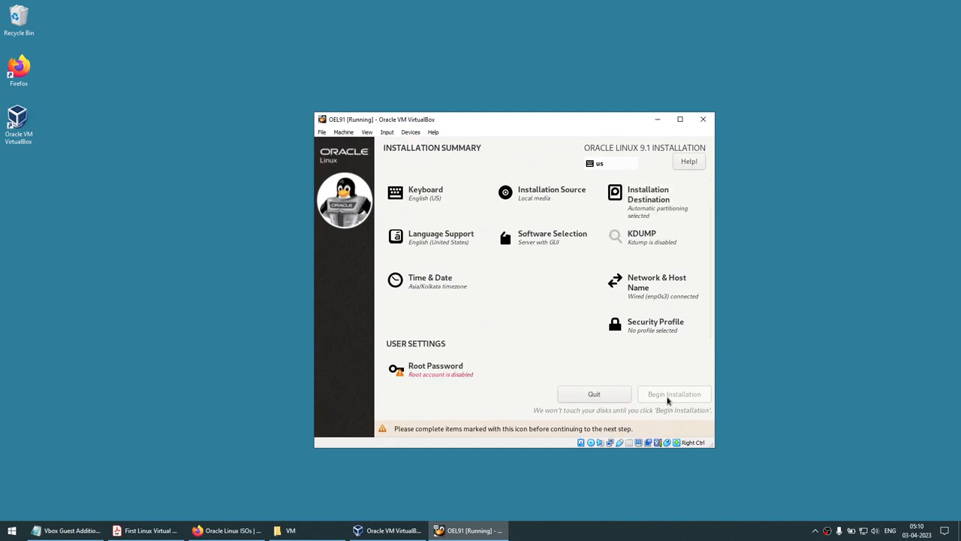
# Unlock root, allow root SSH login, set and confirm the root password, accepting it as weak
pyautogui.click(432, 373)
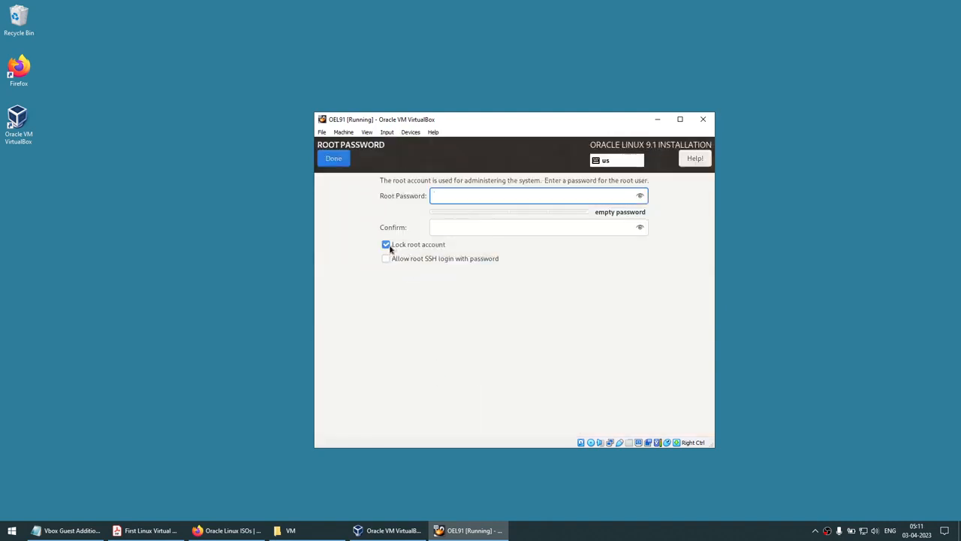
pyautogui.click(388, 248)
pyautogui.click(387, 259)
pyautogui.click(526, 195)
pyautogui.write('••••••••')
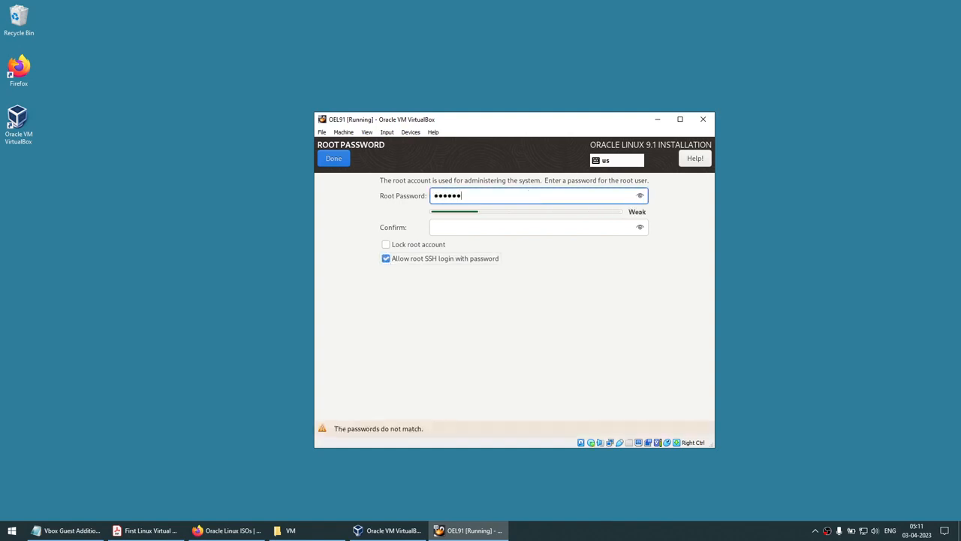
pyautogui.press('Tab')
pyautogui.write('••••')
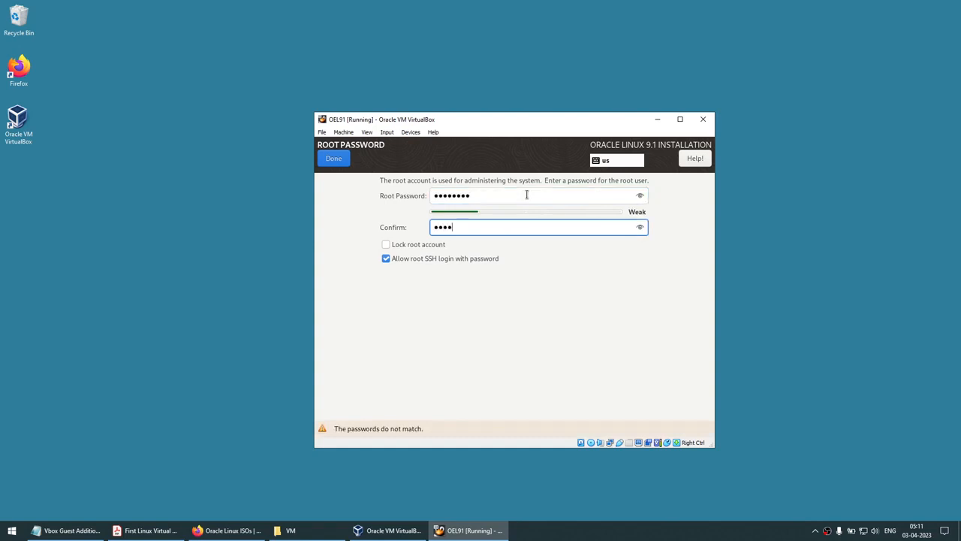
pyautogui.write('••••')
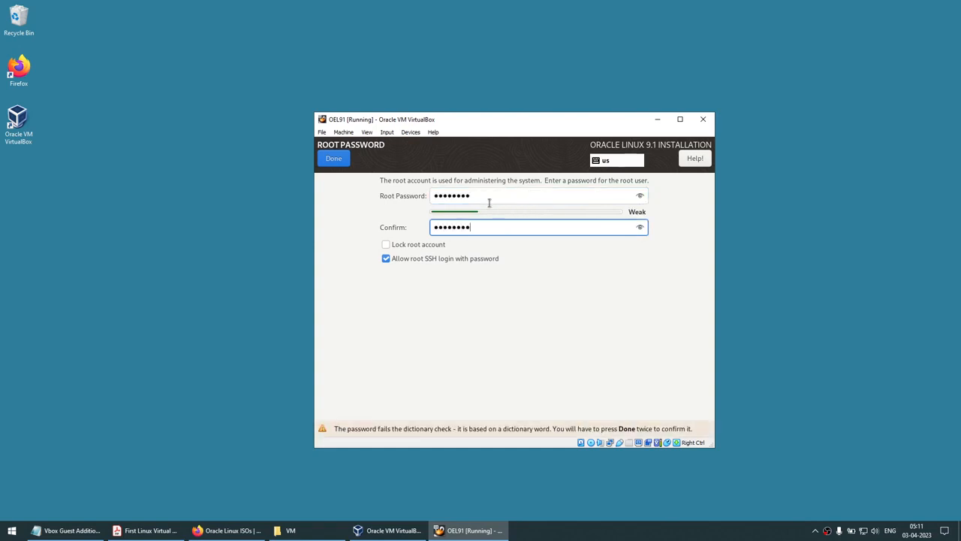
pyautogui.click(329, 159)
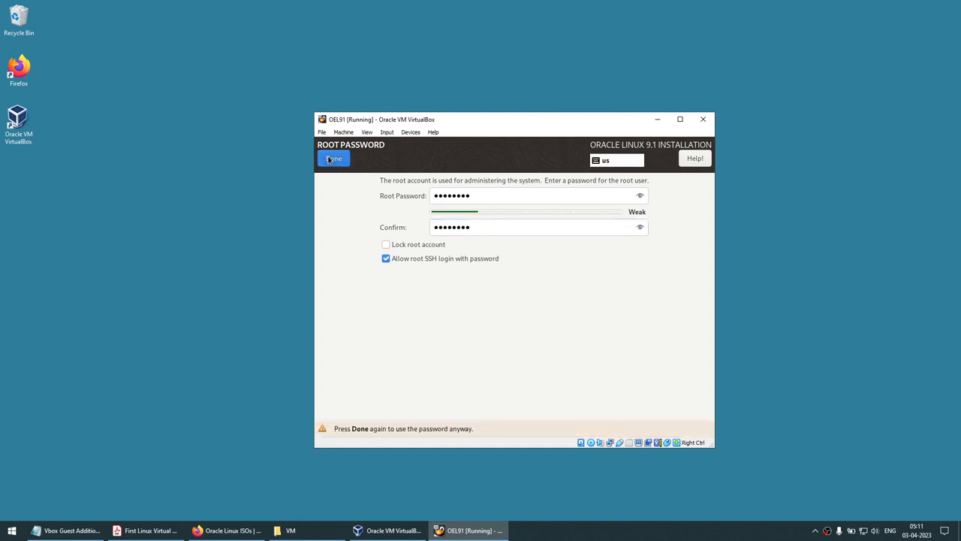
pyautogui.click(329, 159)
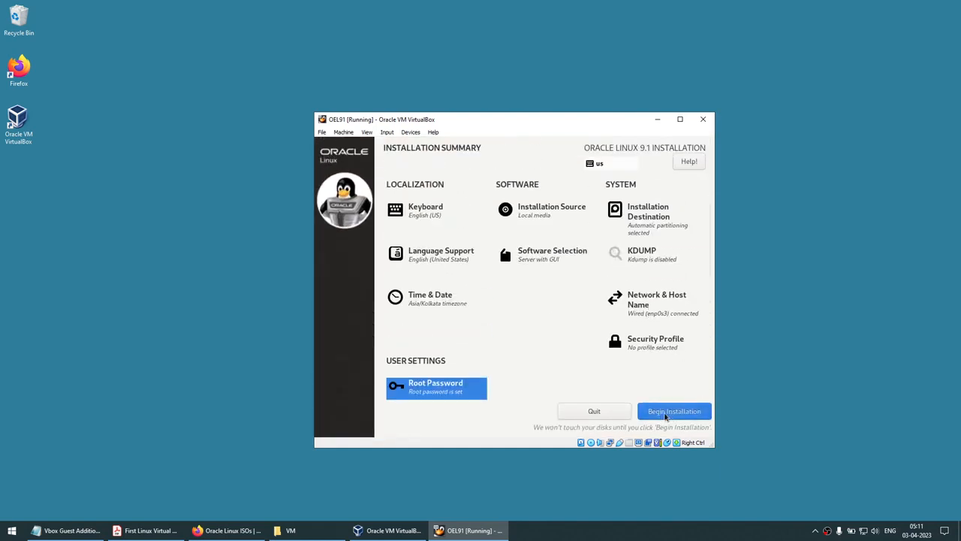
# Begin installing Oracle Linux 9.1 and let it run in the background
pyautogui.click(666, 416)
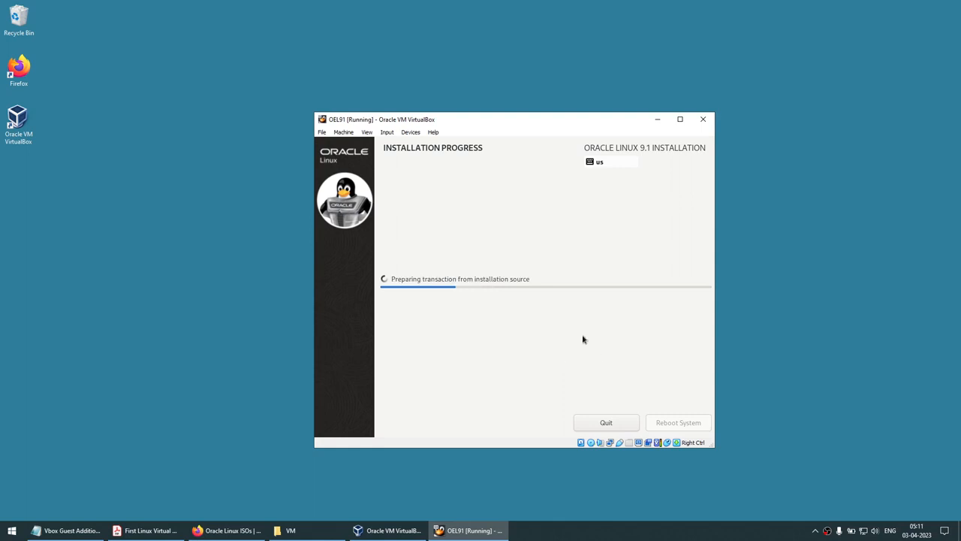
pyautogui.click(578, 531)
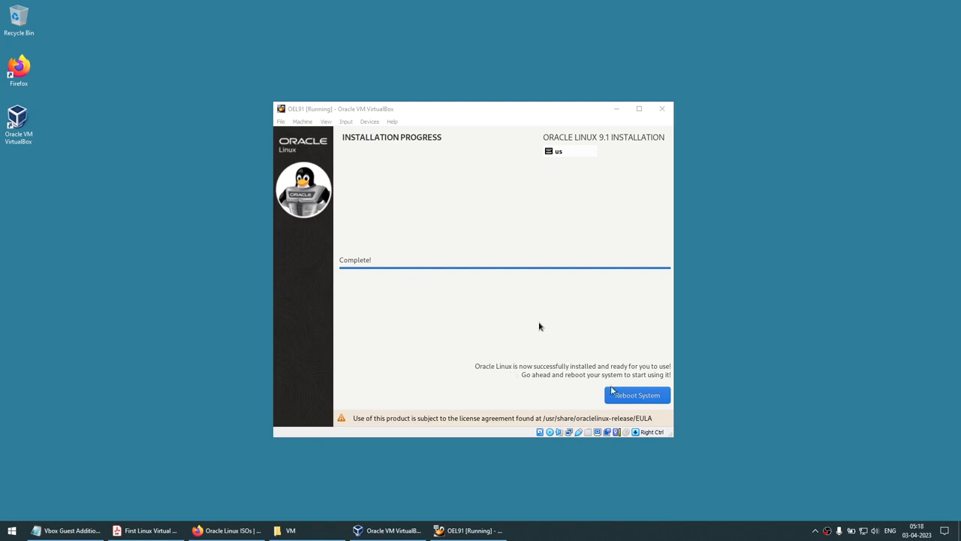
# Recapture input in the VM and reboot into the newly installed system
pyautogui.click(628, 395)
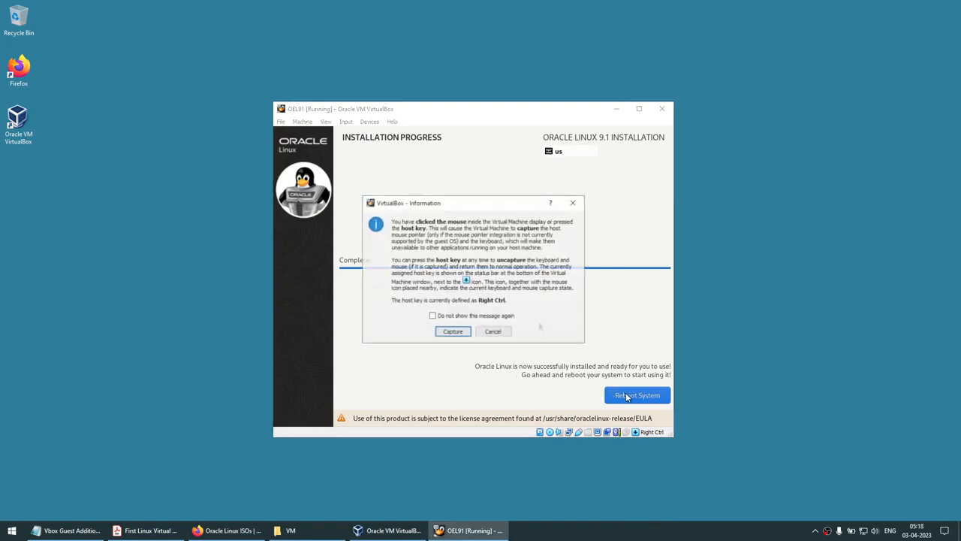
pyautogui.click(452, 331)
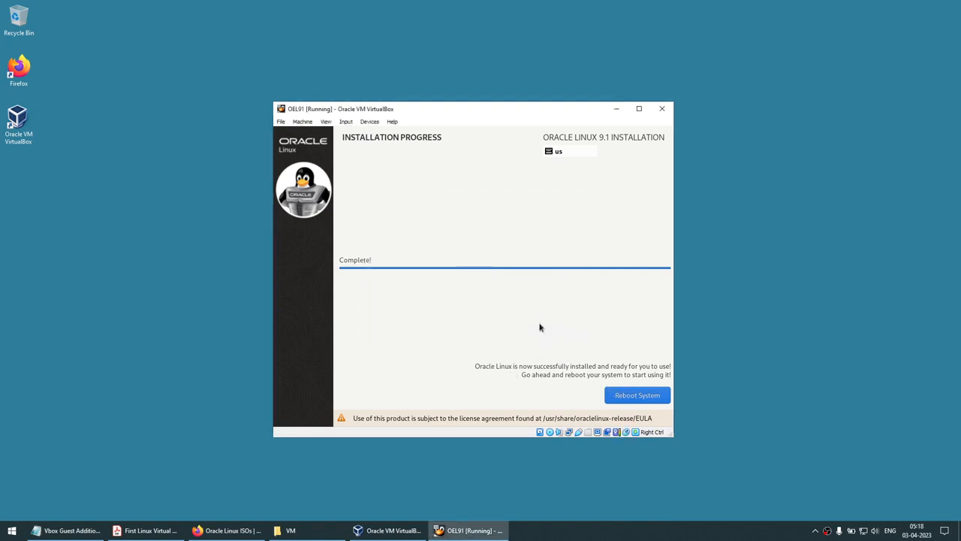
pyautogui.click(652, 396)
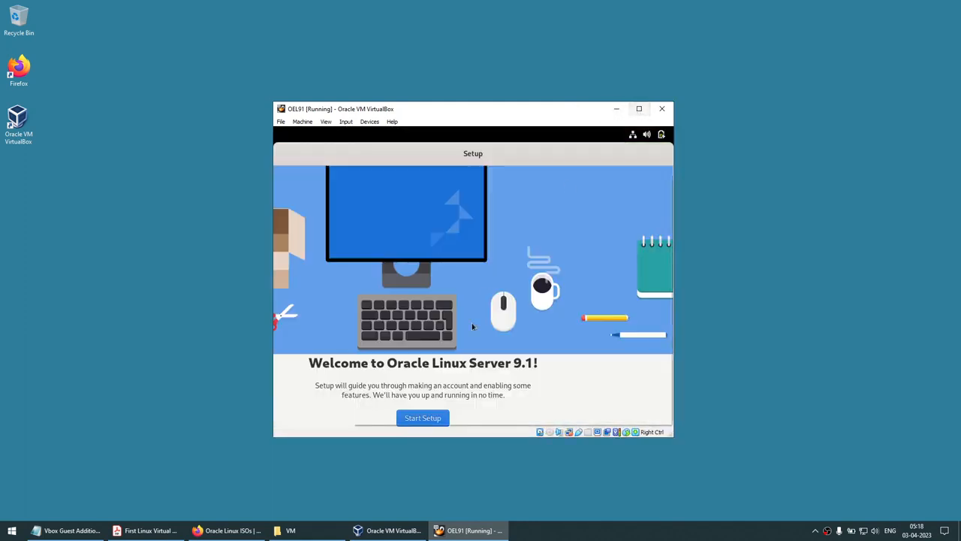
# Start first-boot setup with Location Services off and no online accounts connected
pyautogui.click(437, 419)
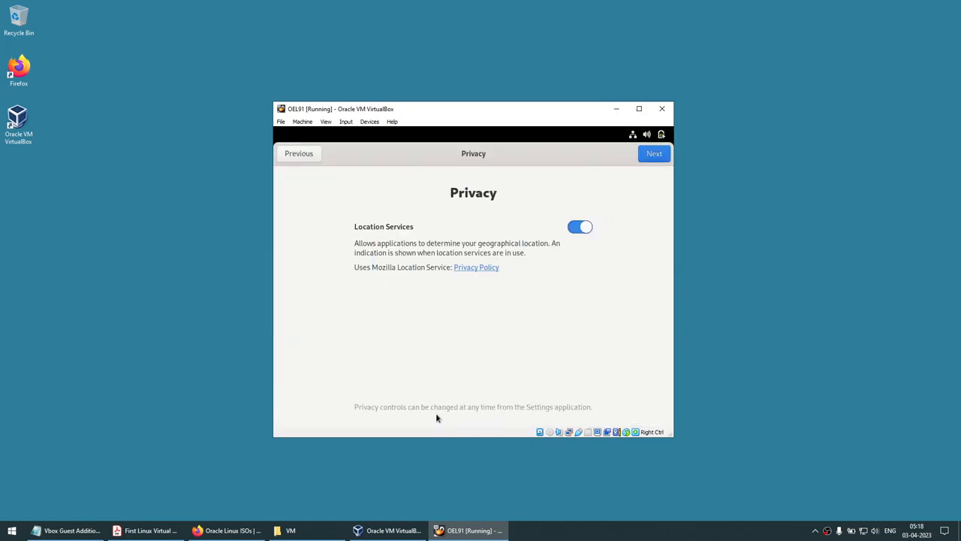
pyautogui.click(574, 228)
pyautogui.click(651, 153)
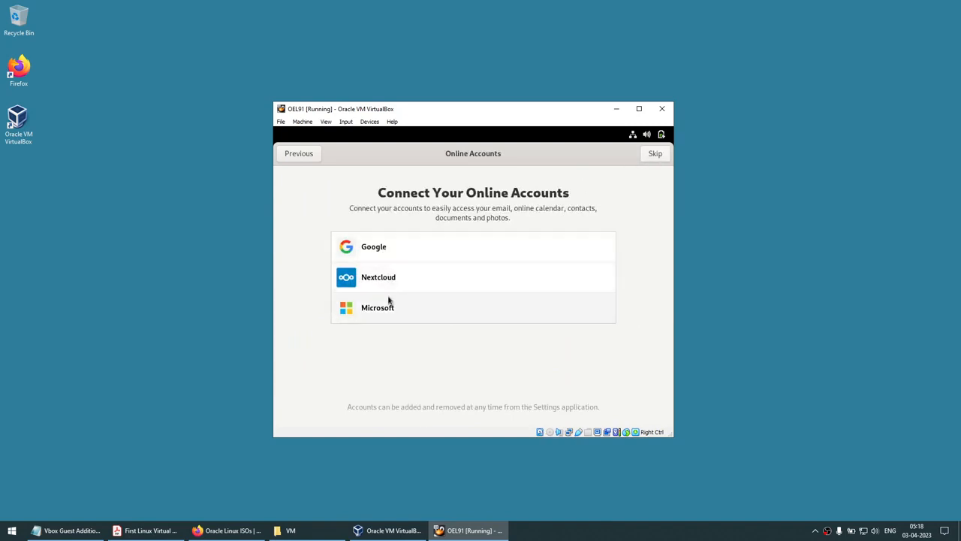
pyautogui.click(654, 155)
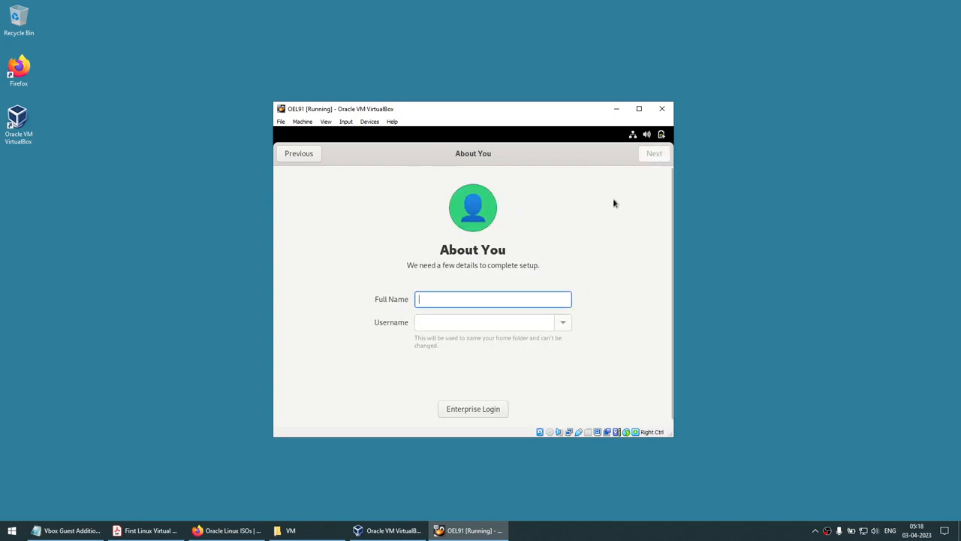
# Create the local user 'oracle' with a confirmed password and finish setup
pyautogui.write('oracle')
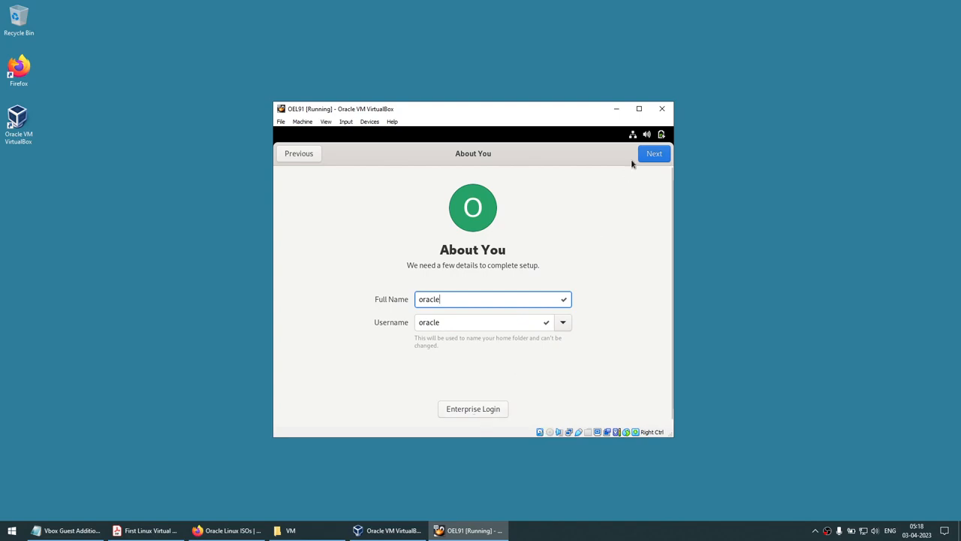
pyautogui.click(655, 153)
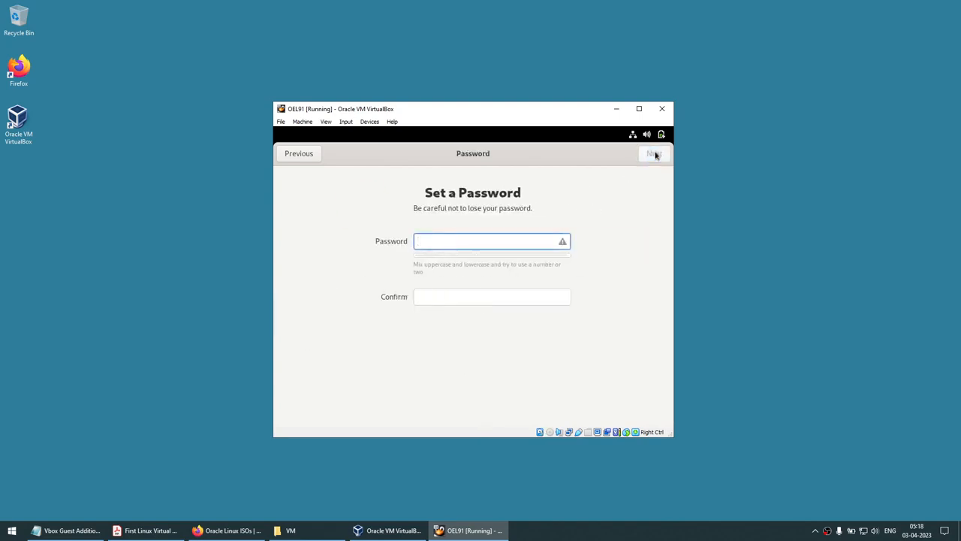
pyautogui.write('••••••••')
pyautogui.press('Tab')
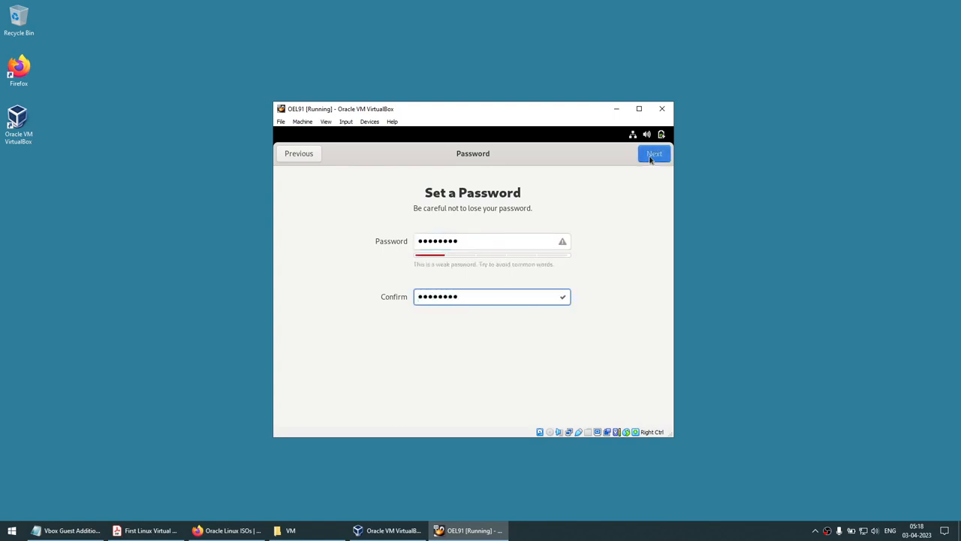
pyautogui.click(651, 155)
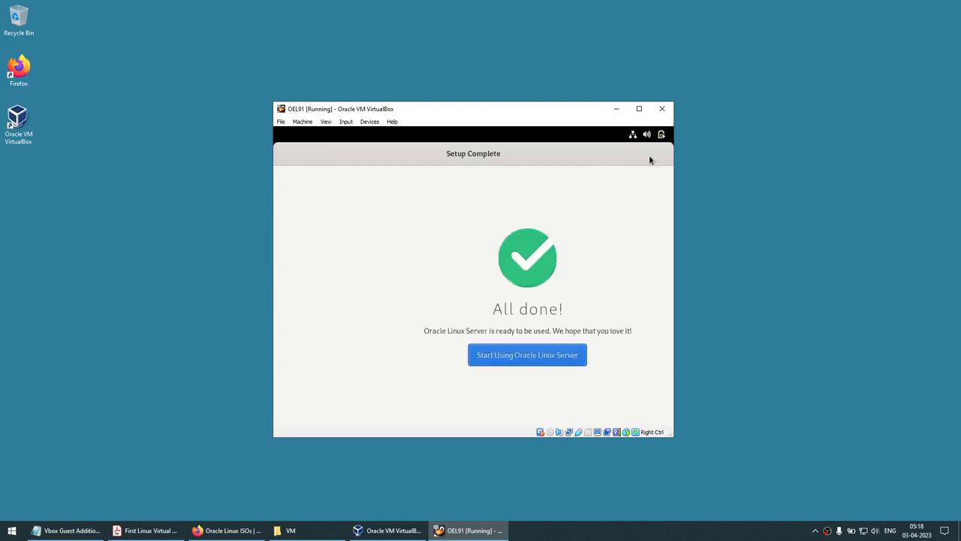
# Enter the new desktop, decline the welcome tour and maximize the VM window
pyautogui.click(485, 361)
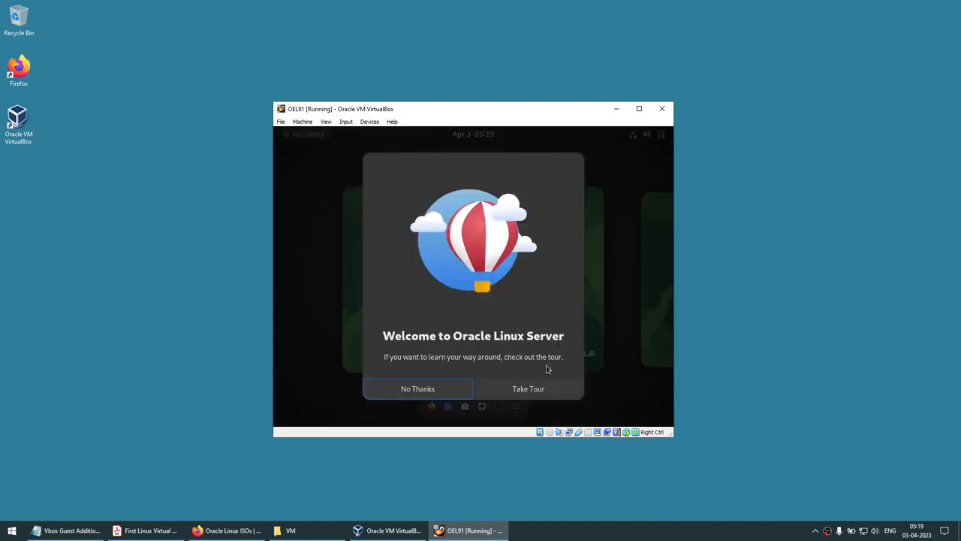
pyautogui.click(438, 389)
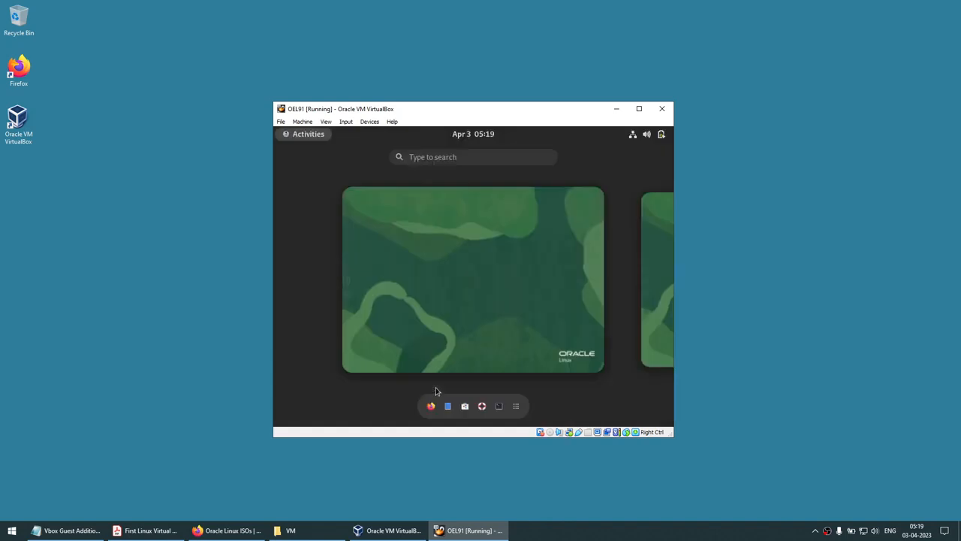
pyautogui.click(639, 108)
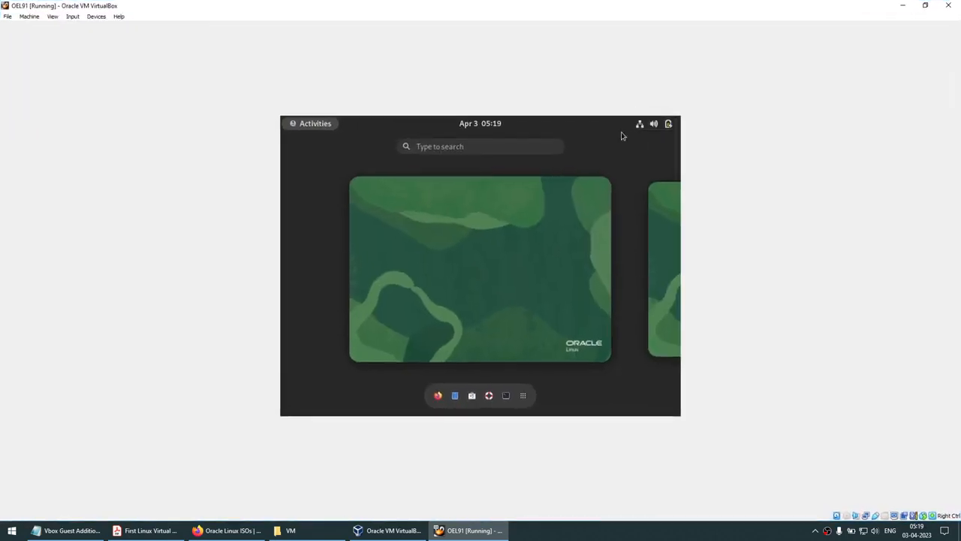
pyautogui.click(926, 6)
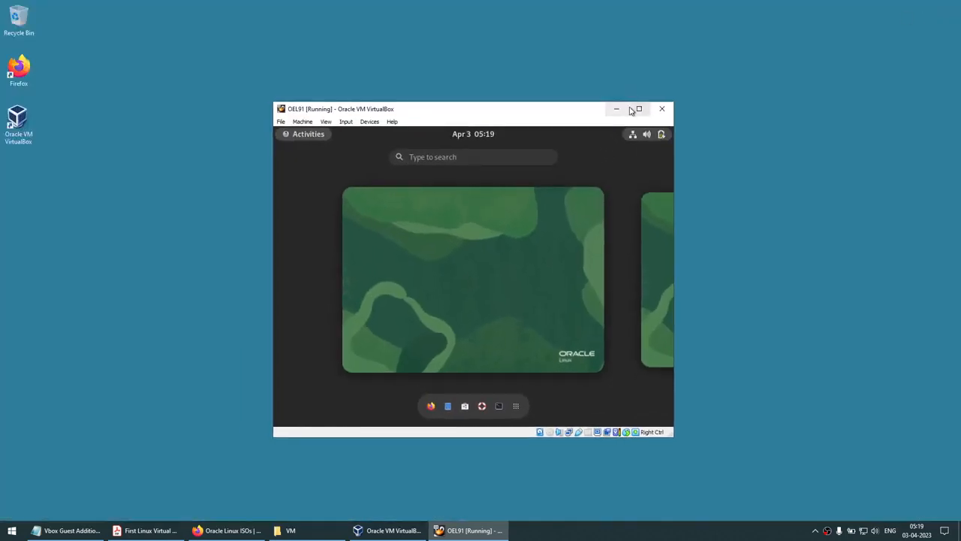
pyautogui.click(635, 106)
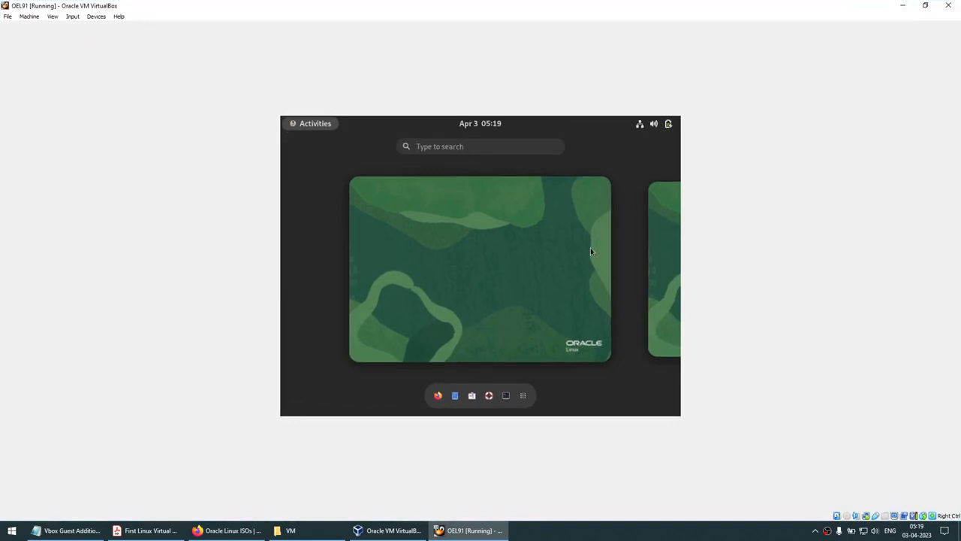
# Open a Terminal in the guest, then shrink and reposition the VM window
pyautogui.click(506, 395)
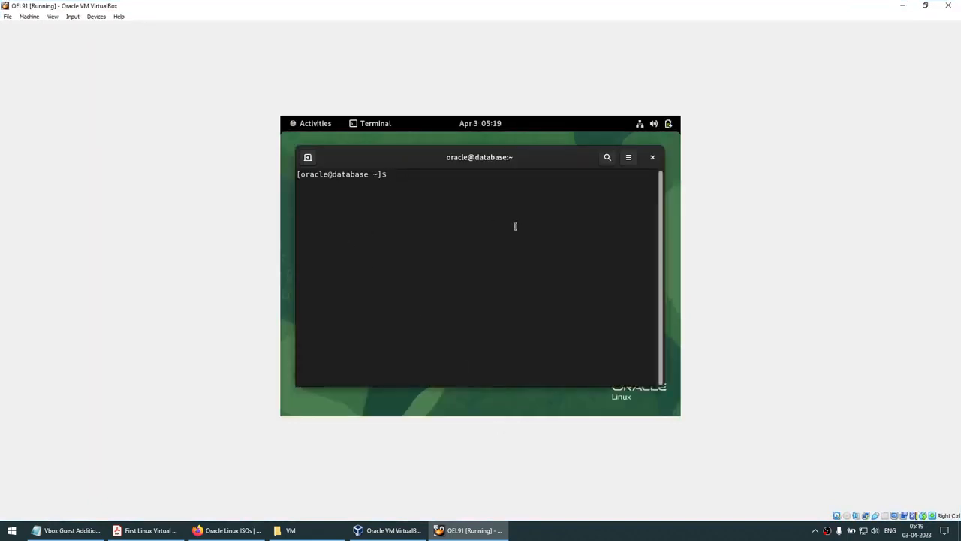
pyautogui.click(925, 6)
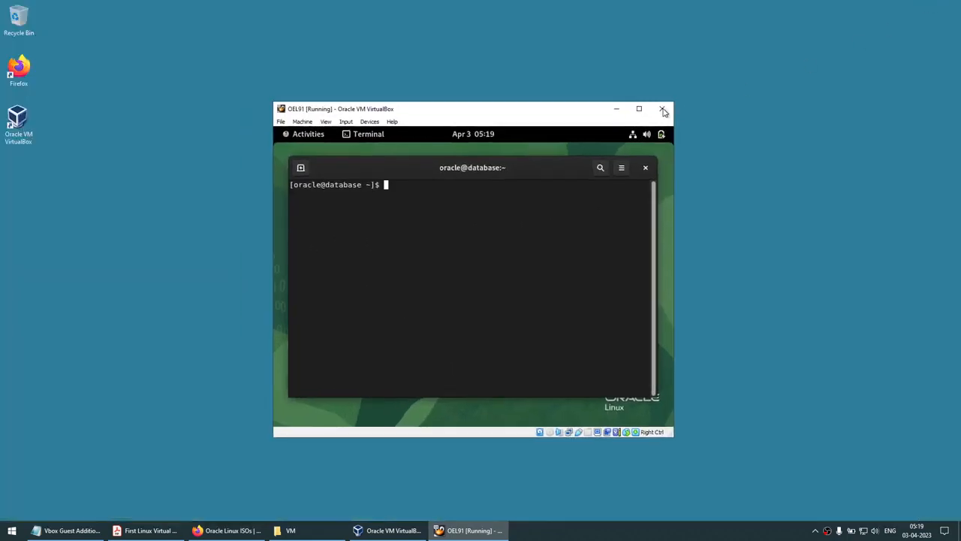
pyautogui.moveTo(518, 111)
pyautogui.mouseDown()
pyautogui.moveTo(554, 112)
pyautogui.moveTo(522, 110)
pyautogui.mouseUp()
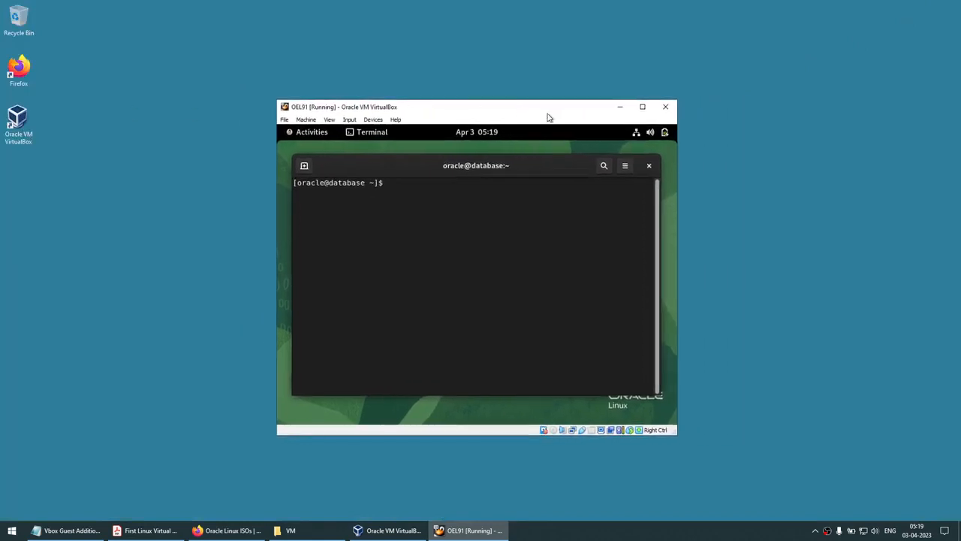
# Power off OEL91 by running 'shutdown -h now' in the guest terminal
pyautogui.click(642, 107)
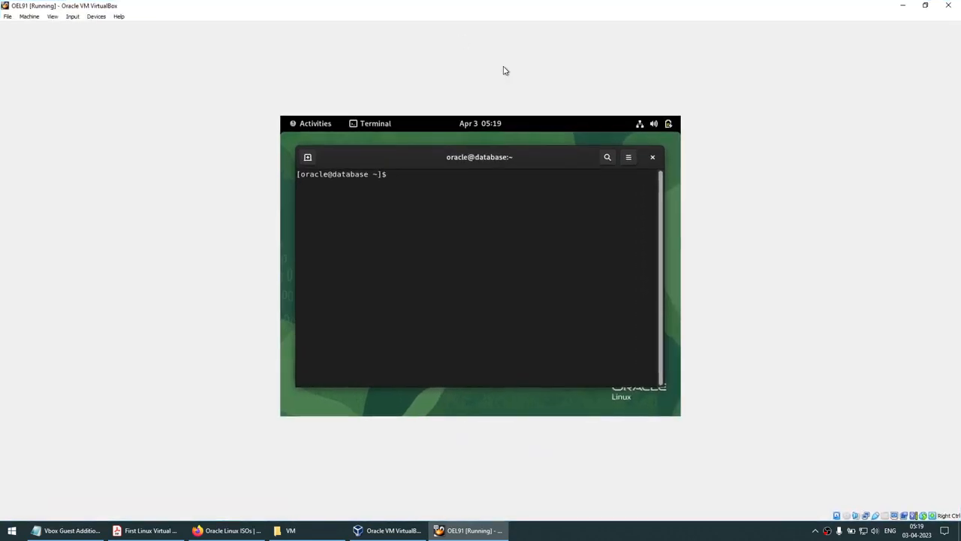
pyautogui.click(925, 6)
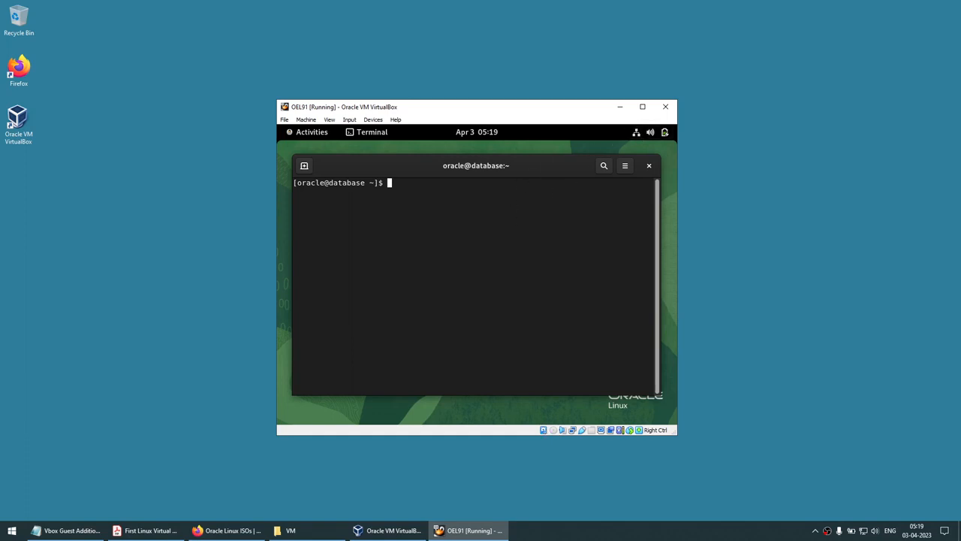
pyautogui.write('shutdiw')
pyautogui.press('BackSpace')
pyautogui.write('own -h now')
pyautogui.press('Return')
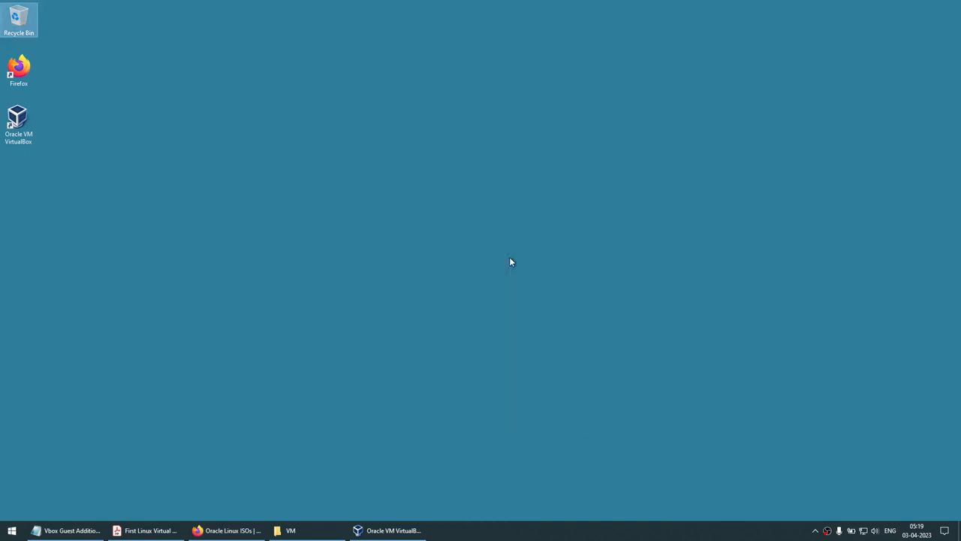
# Enable OEL91's Adapter 2 as a Bridged Adapter in its Network settings and save
pyautogui.click(412, 531)
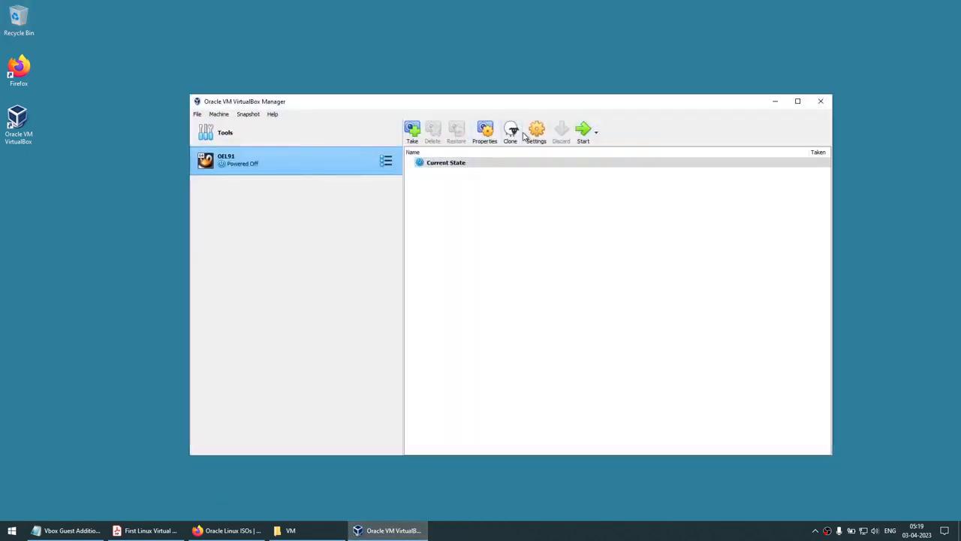
pyautogui.rightClick(276, 164)
pyautogui.click(283, 167)
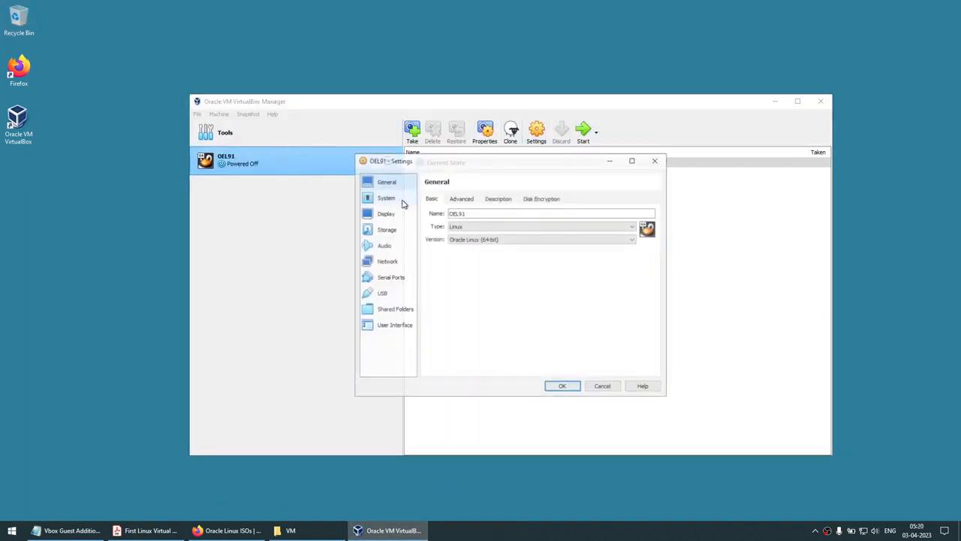
pyautogui.click(388, 261)
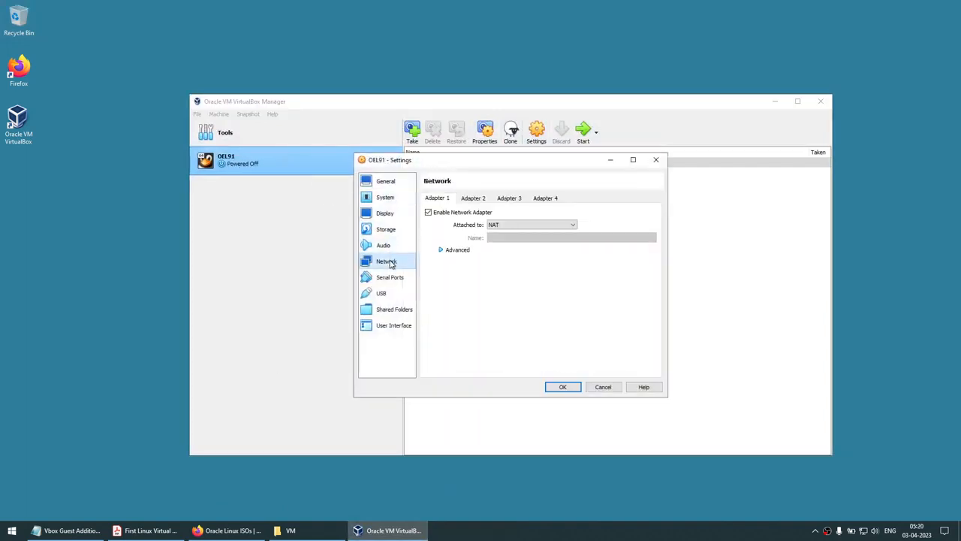
pyautogui.click(471, 200)
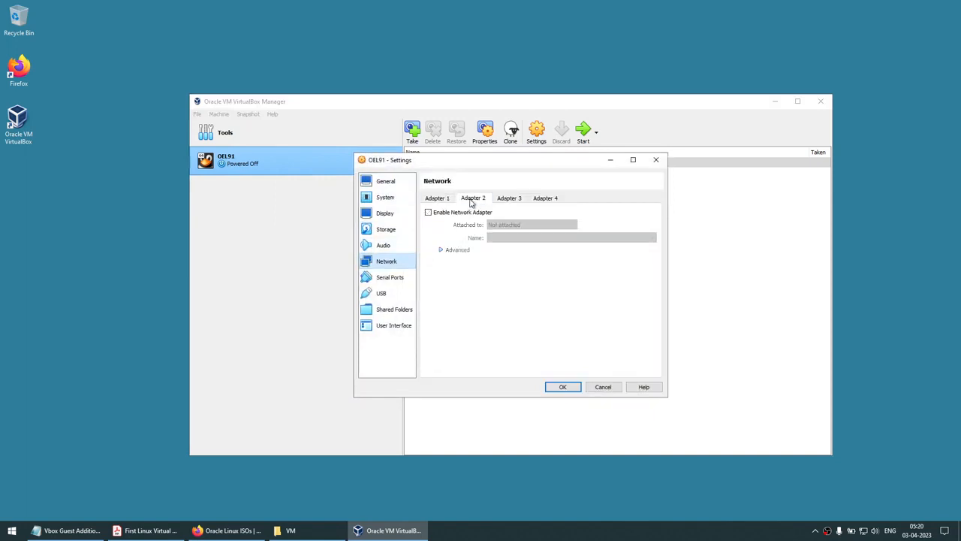
pyautogui.click(464, 214)
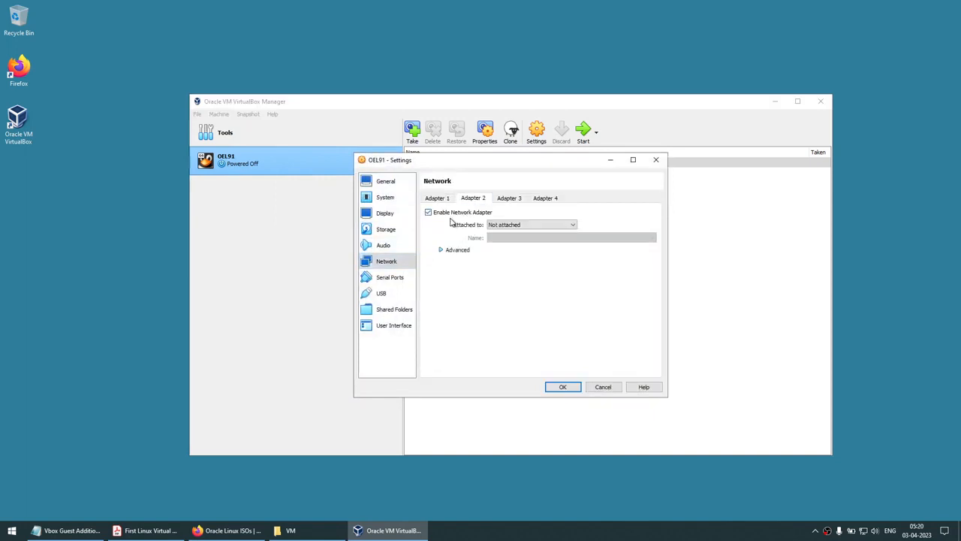
pyautogui.click(524, 227)
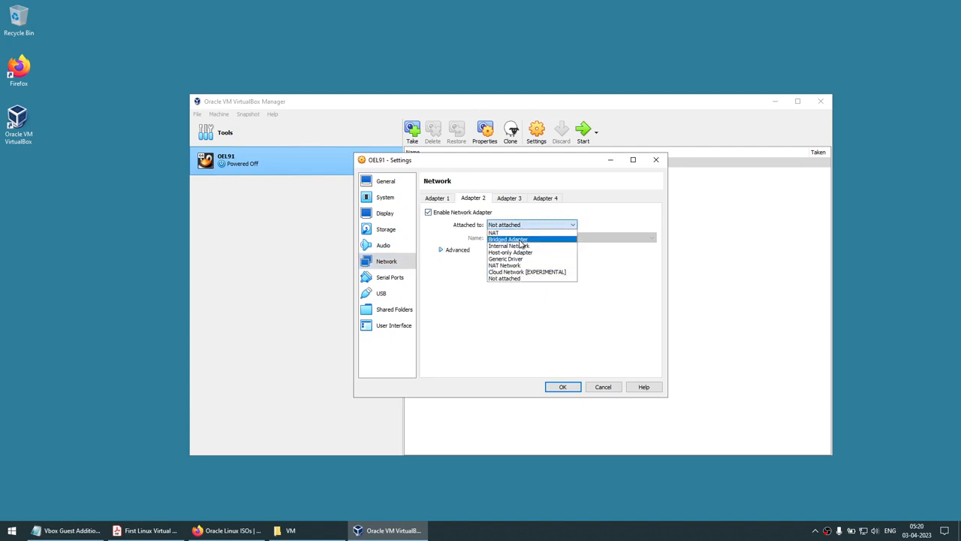
pyautogui.click(520, 241)
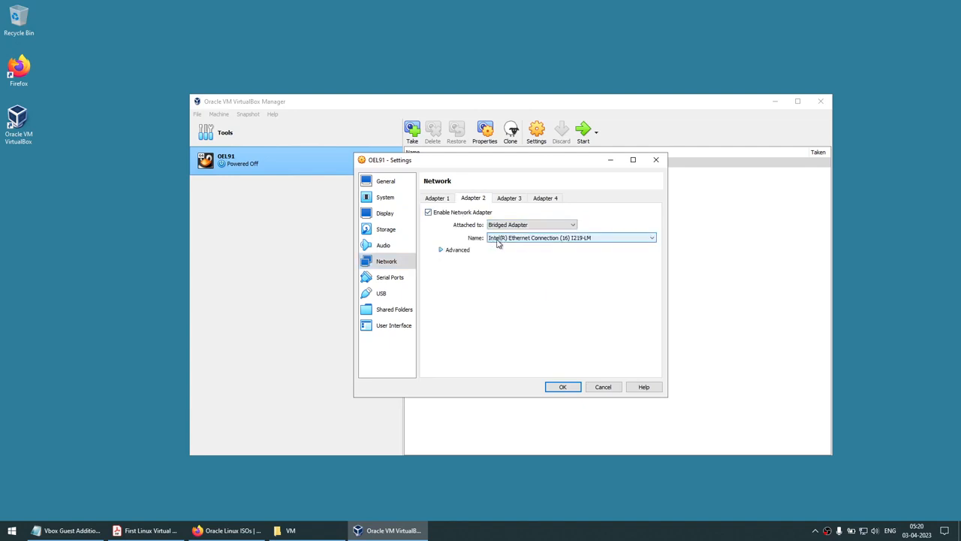
pyautogui.click(563, 387)
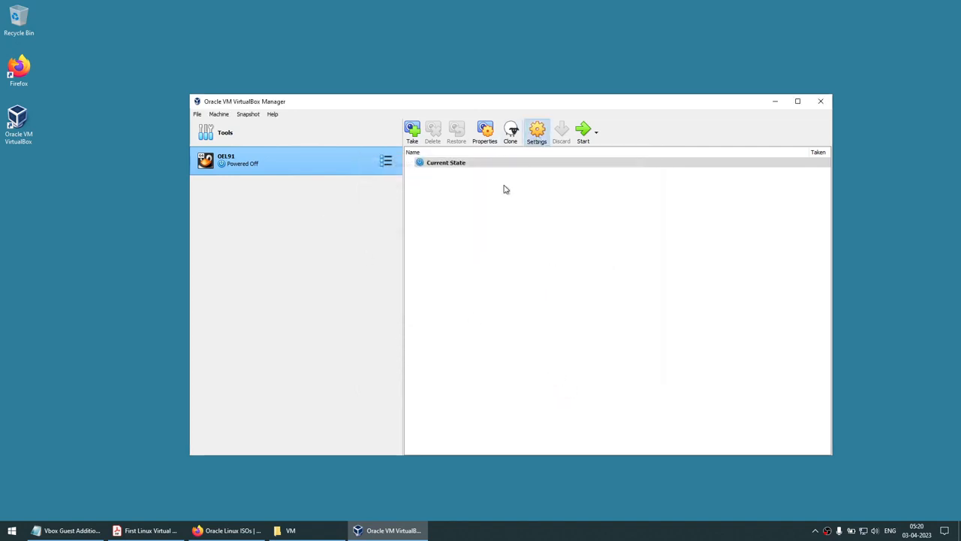
# Confirm Adapter 2 is bridged while Adapter 1 stays NAT, then start OEL91
pyautogui.click(405, 263)
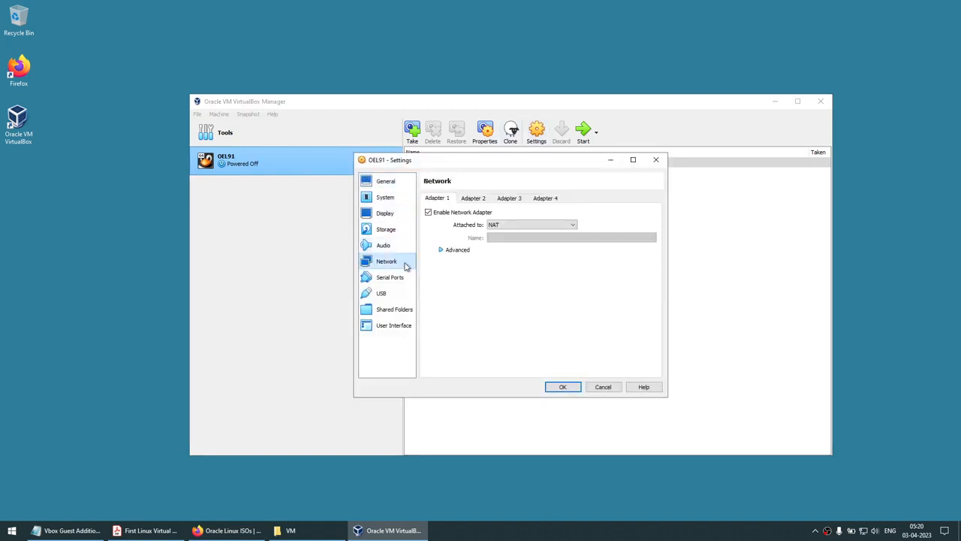
pyautogui.click(474, 199)
pyautogui.click(439, 198)
pyautogui.click(476, 200)
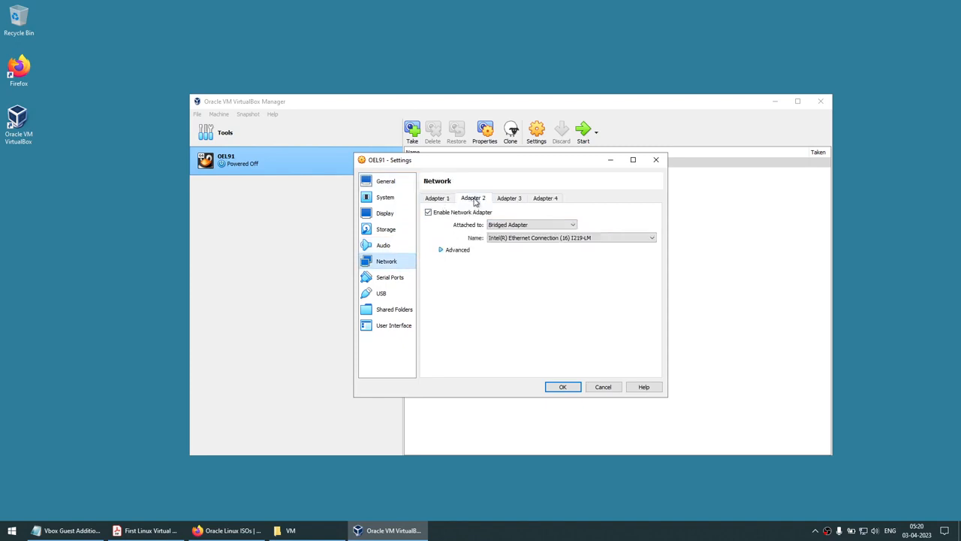
pyautogui.click(564, 387)
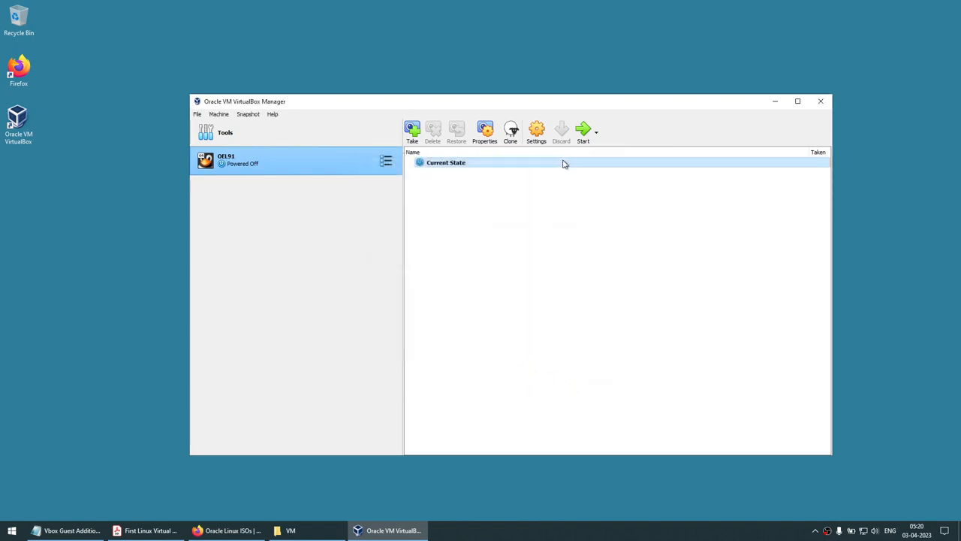
pyautogui.click(584, 133)
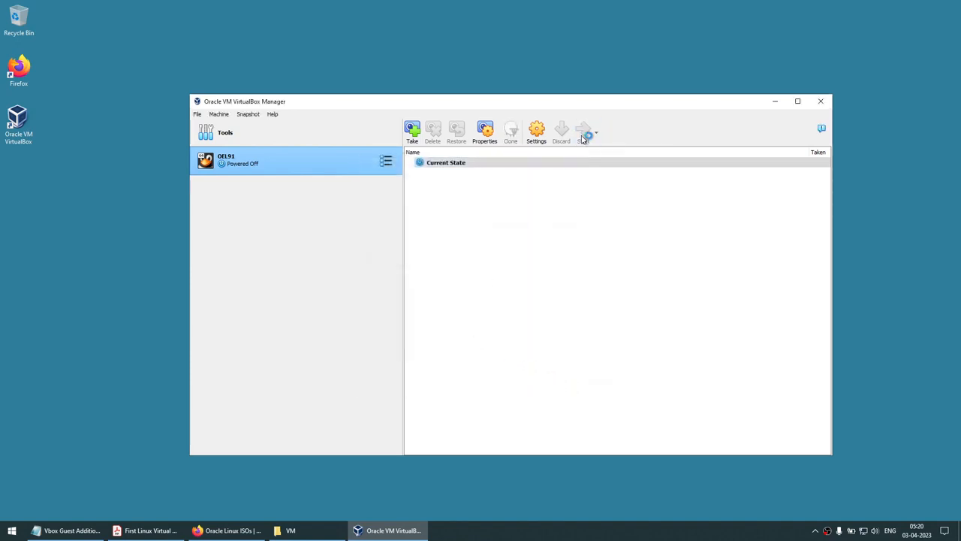
# Log into OEL91 as root via 'Not listed?' and open the system status menu
pyautogui.click(777, 102)
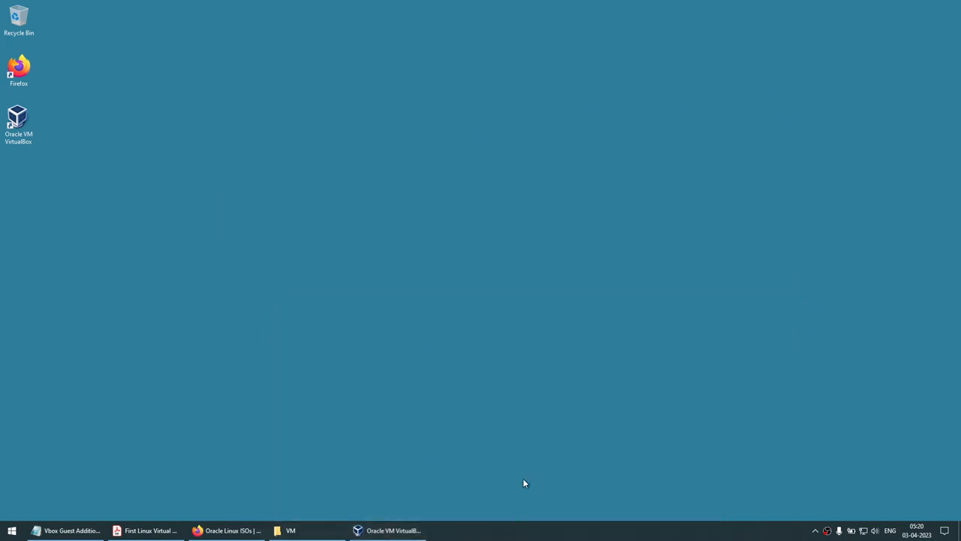
pyautogui.click(699, 102)
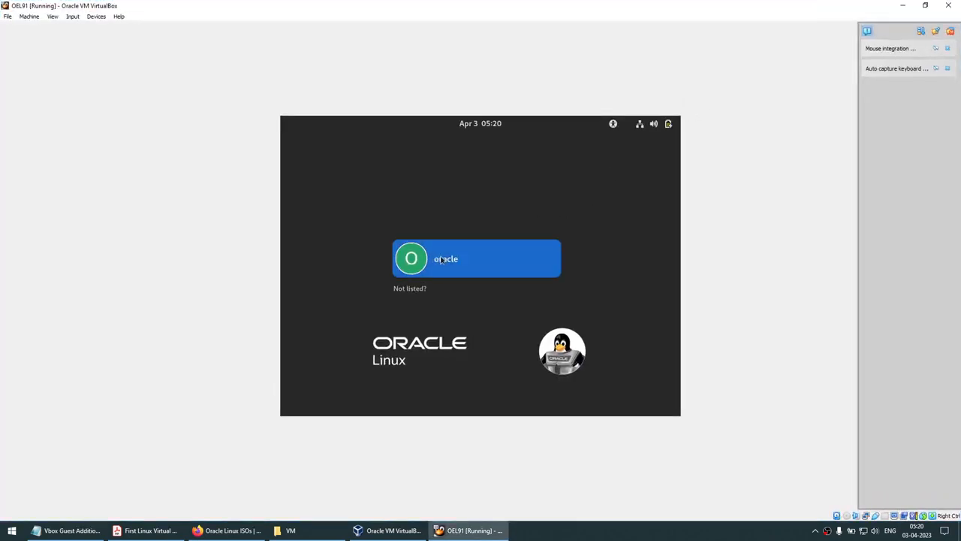
pyautogui.click(418, 288)
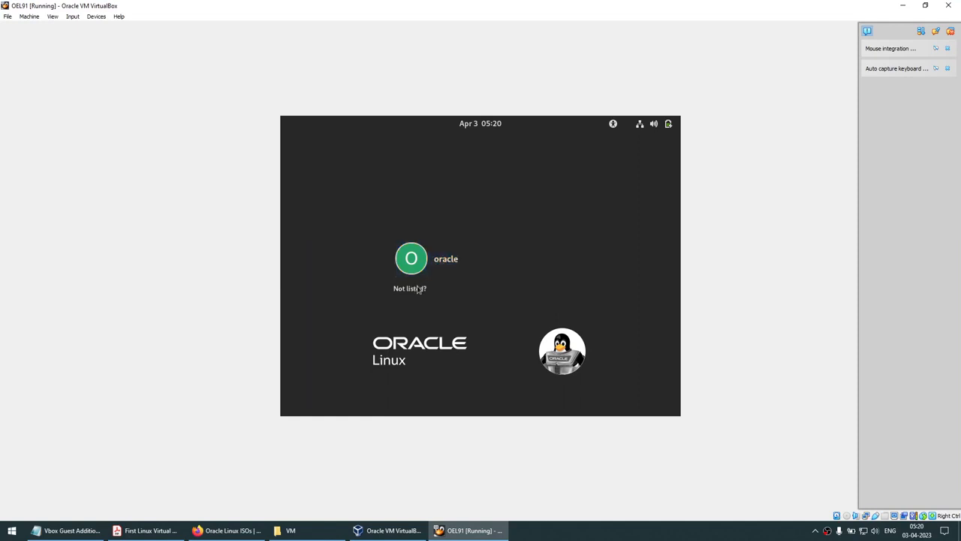
pyautogui.write('root')
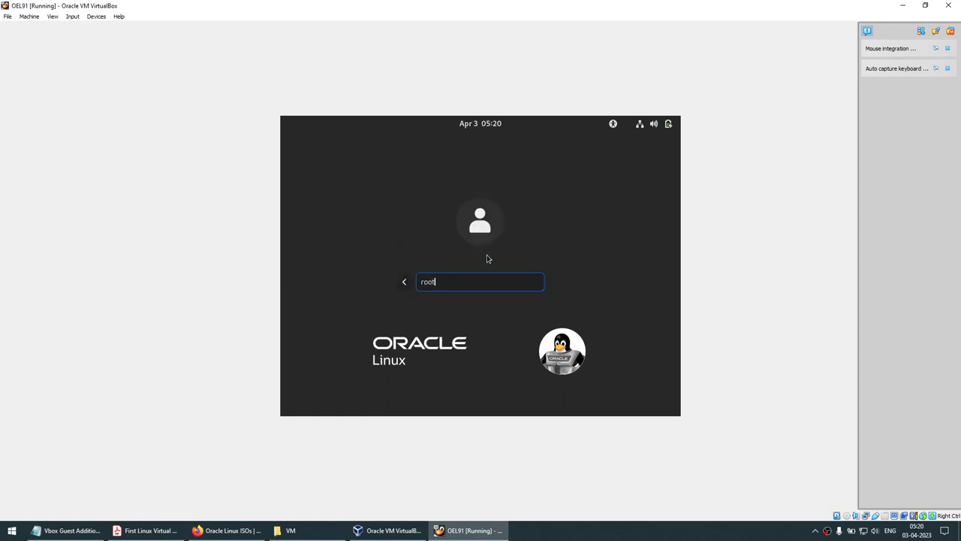
pyautogui.press('Return')
pyautogui.write('o')
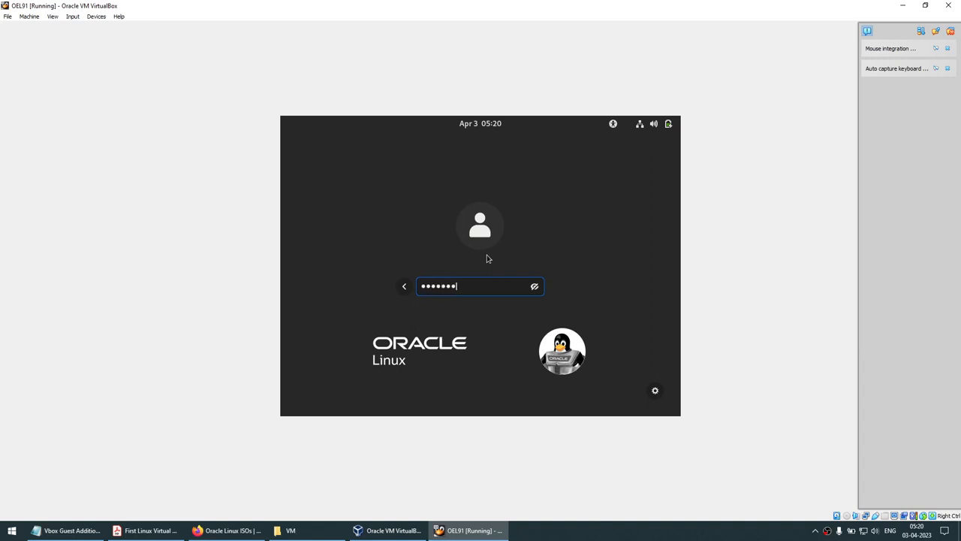
pyautogui.press('Return')
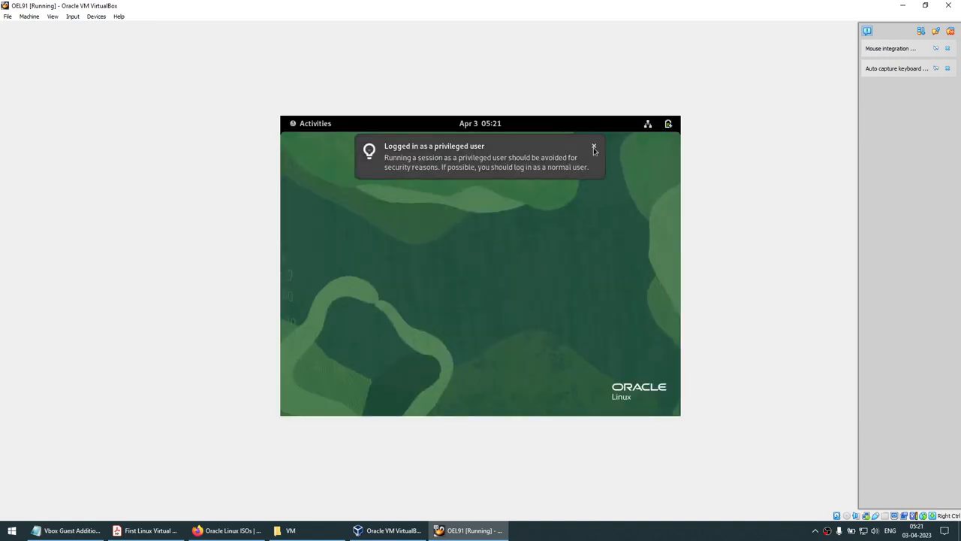
pyautogui.click(593, 147)
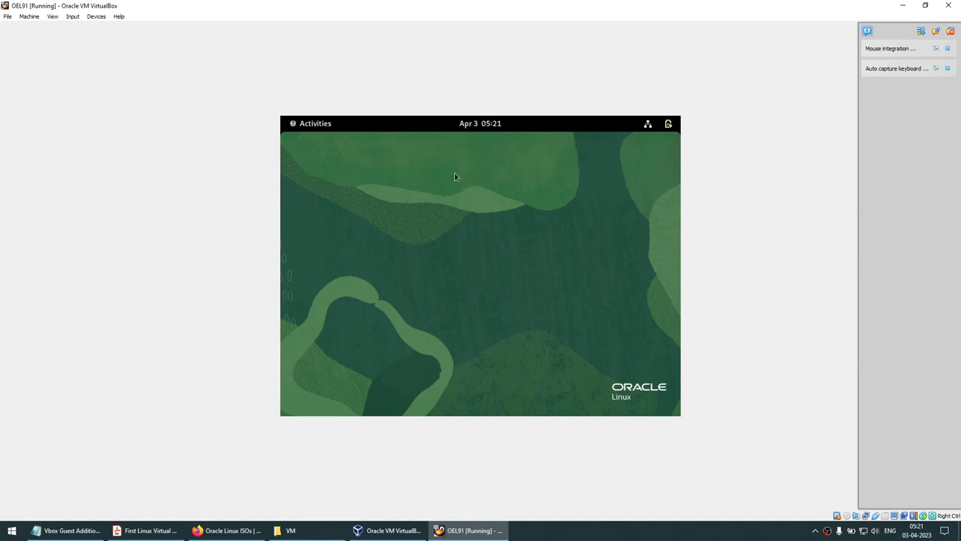
pyautogui.click(654, 125)
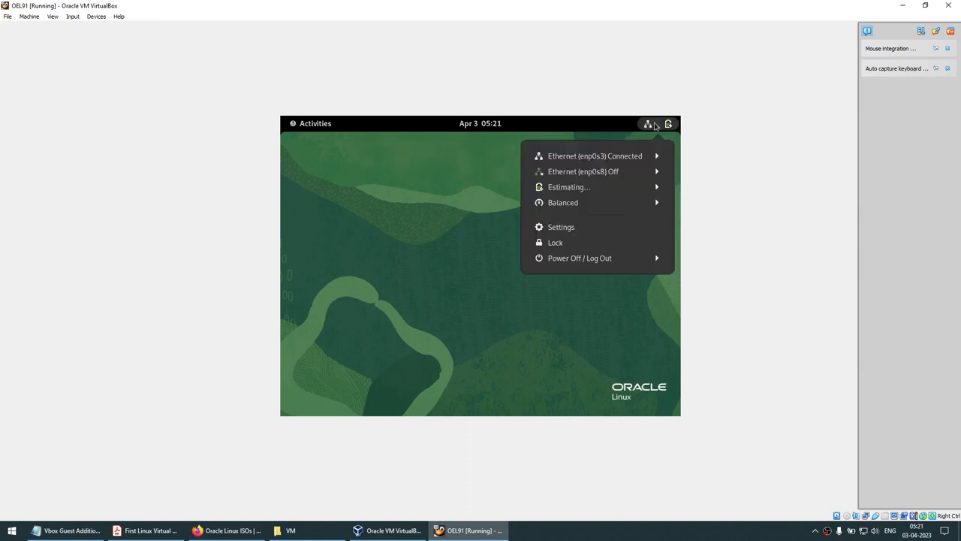
# Expand Ethernet enp0s8 in the status menu and view its wired network settings
pyautogui.click(584, 171)
pyautogui.click(591, 203)
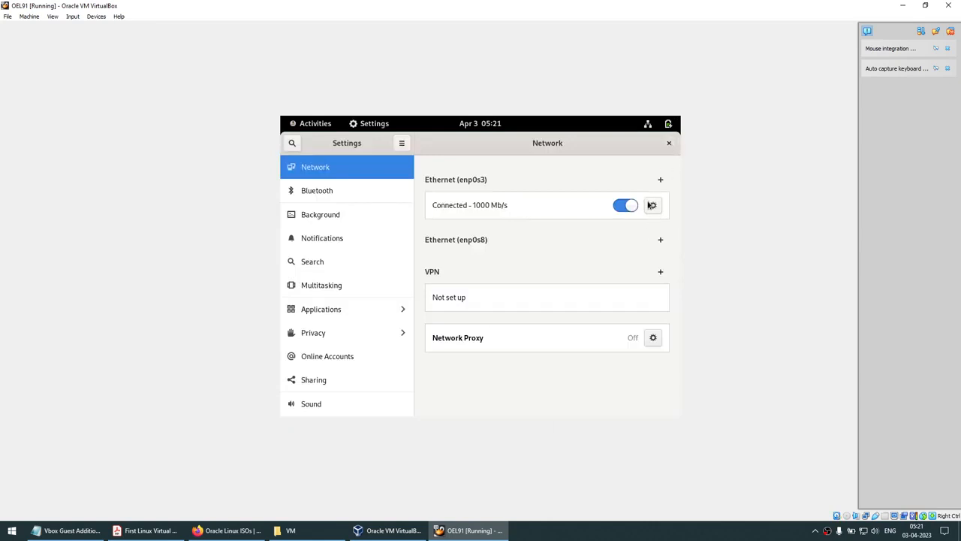
pyautogui.click(669, 143)
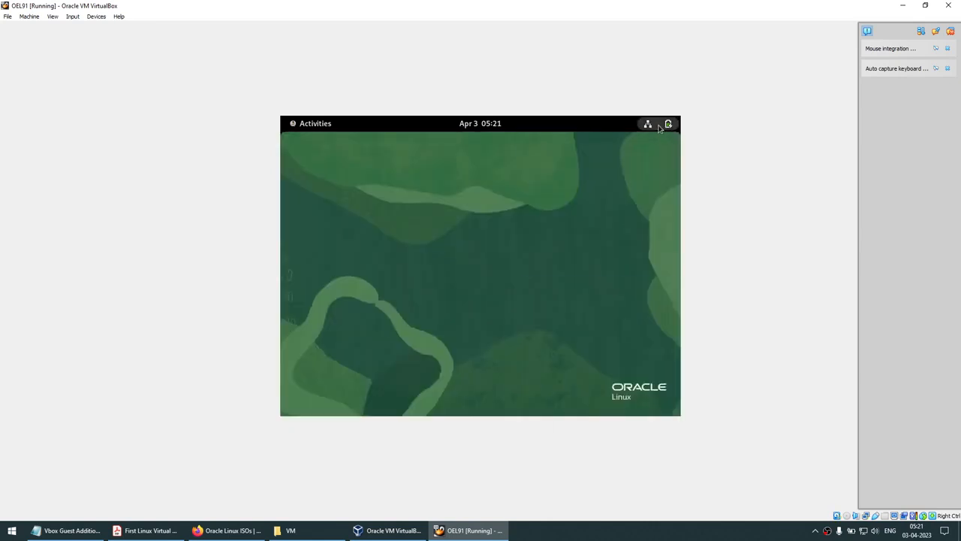
pyautogui.click(666, 124)
pyautogui.click(624, 175)
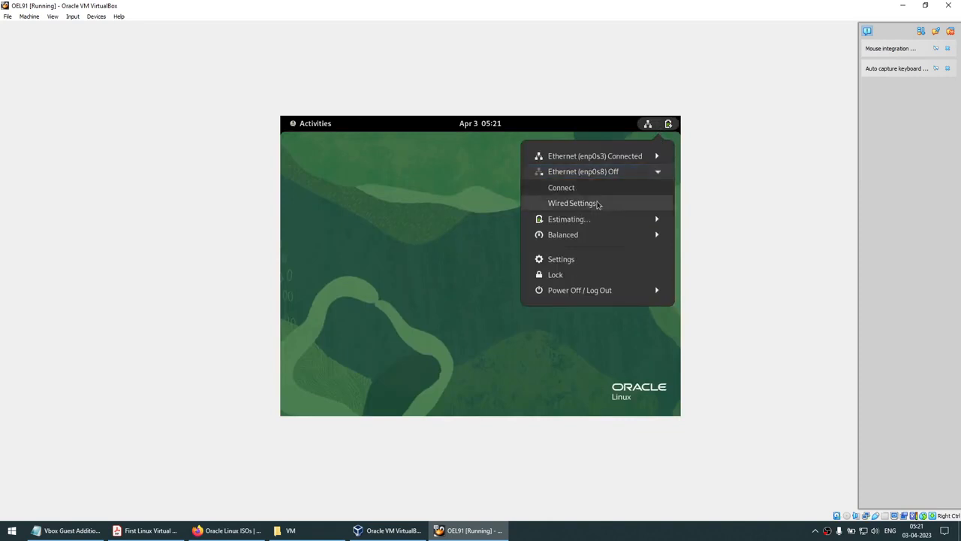
pyautogui.click(594, 204)
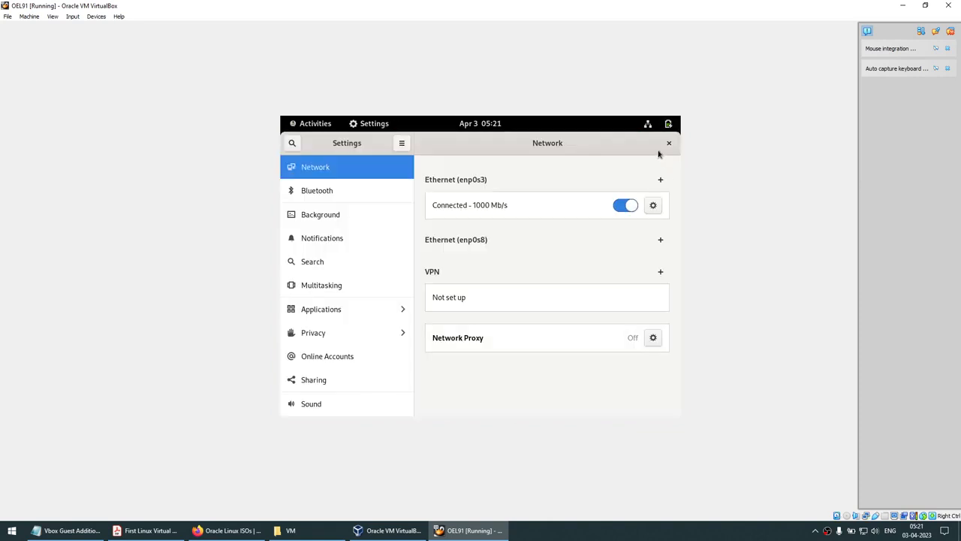
pyautogui.click(666, 142)
# Connect the enp0s8 Ethernet adapter from the system status menu
pyautogui.click(648, 123)
pyautogui.click(623, 174)
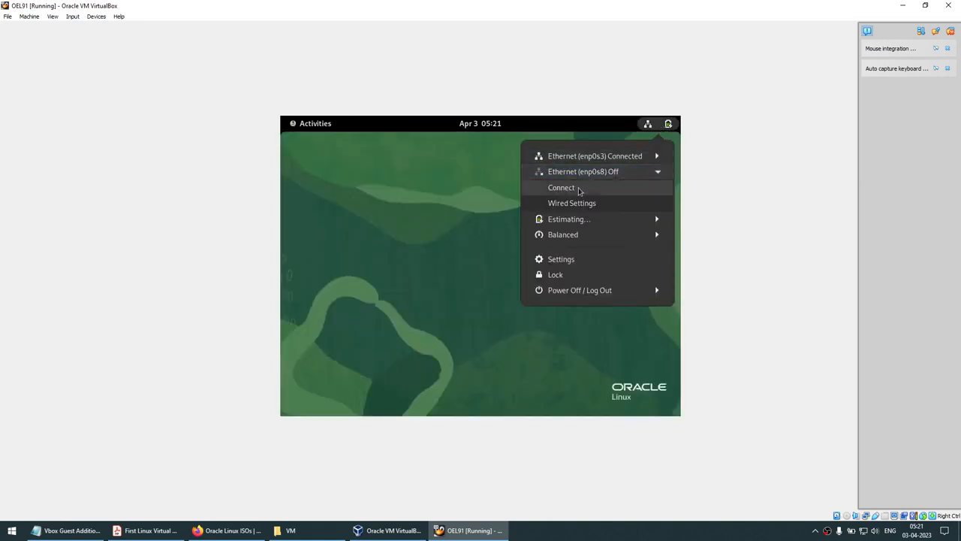
pyautogui.click(577, 189)
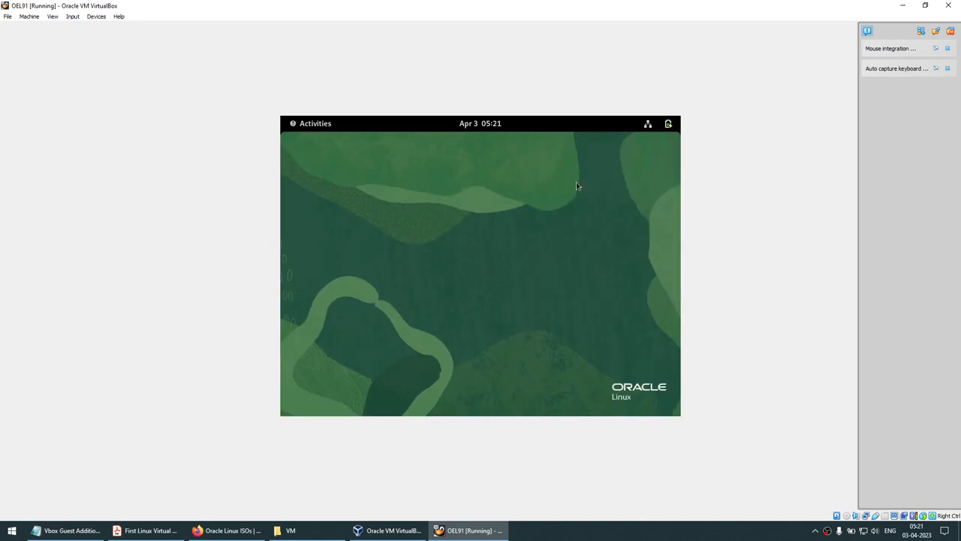
pyautogui.click(311, 127)
# Run ifconfig in a guest terminal and copy enp0s8's address 192.168.1.7
pyautogui.click(489, 394)
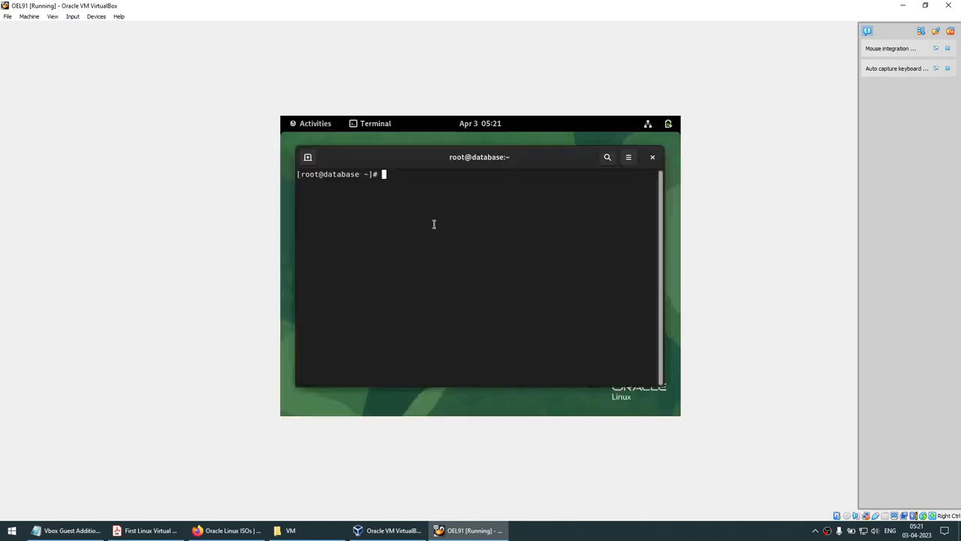
pyautogui.write('ifconfig')
pyautogui.press('Return')
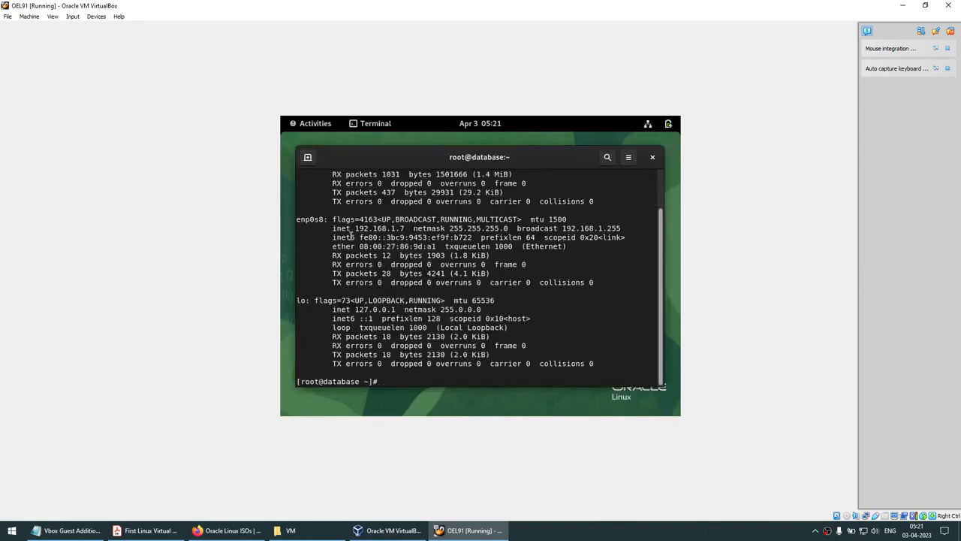
pyautogui.moveTo(354, 229); pyautogui.dragTo(411, 234)
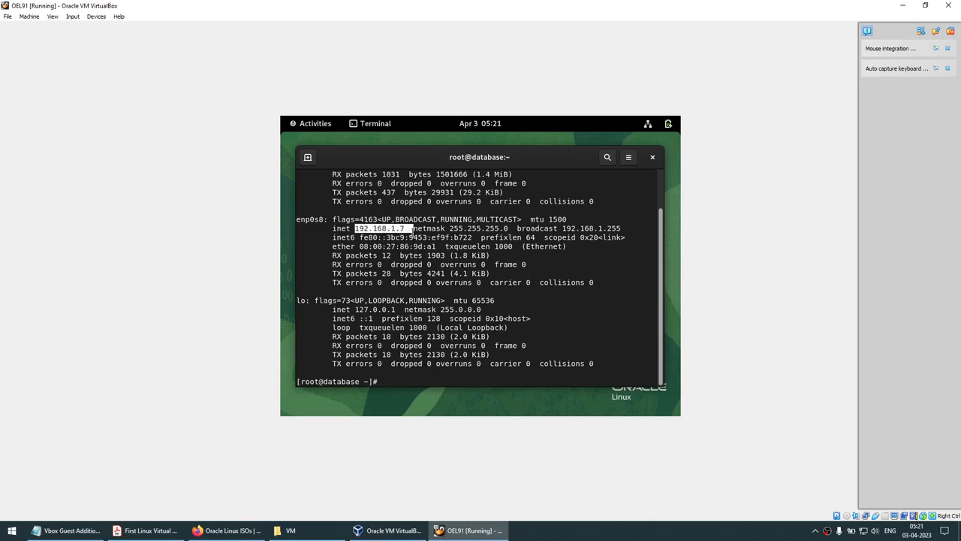
pyautogui.rightClick(407, 229)
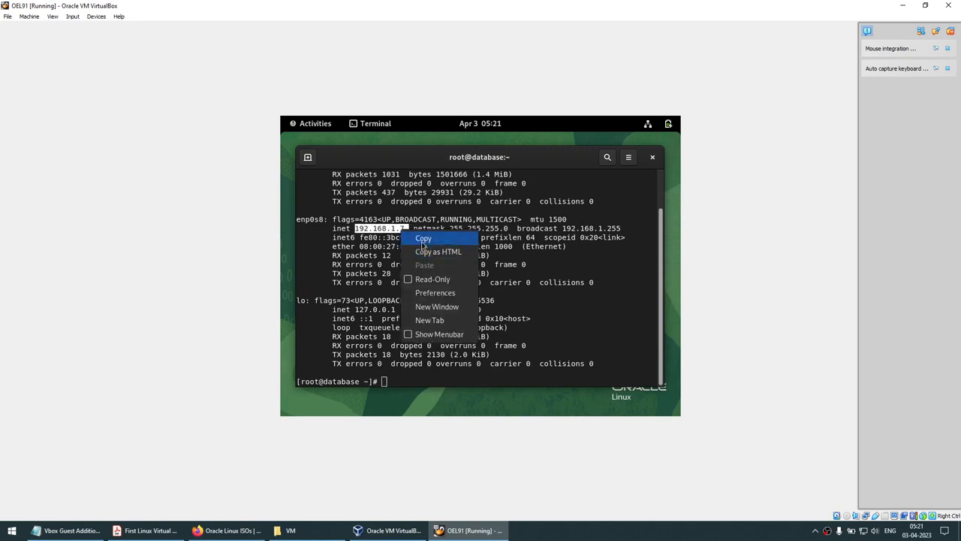
pyautogui.click(422, 238)
pyautogui.click(903, 6)
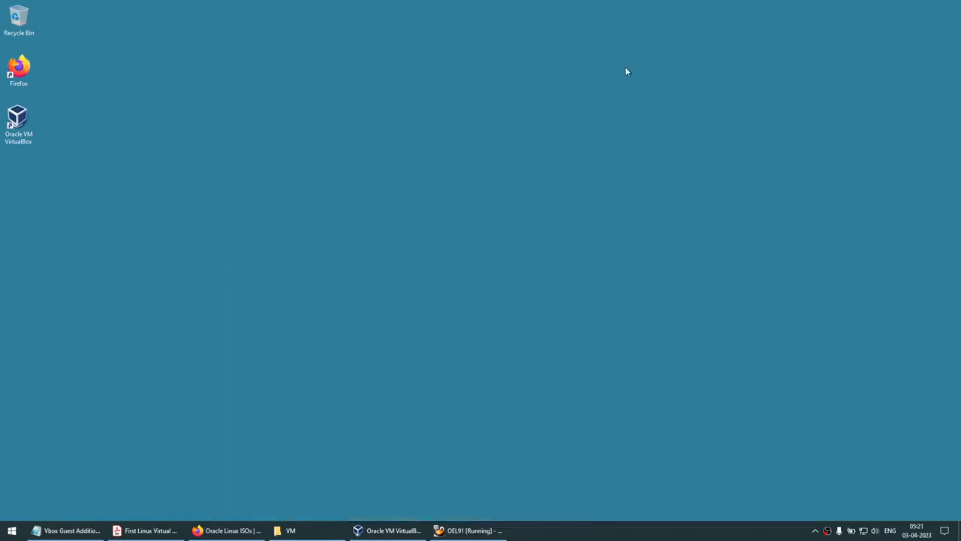
# Search the Start menu for 'putty' and launch PuTTY
pyautogui.click(7, 533)
pyautogui.write('putty')
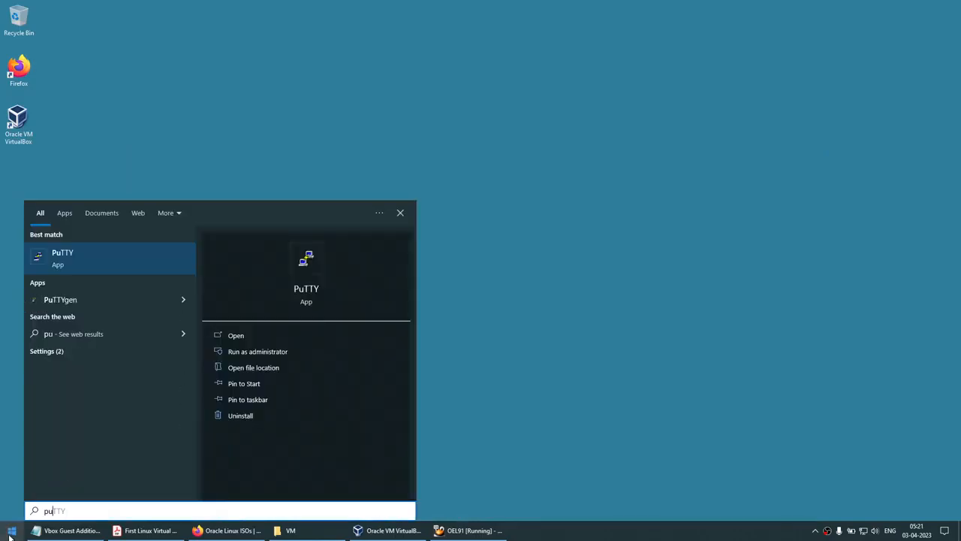
pyautogui.press('Return')
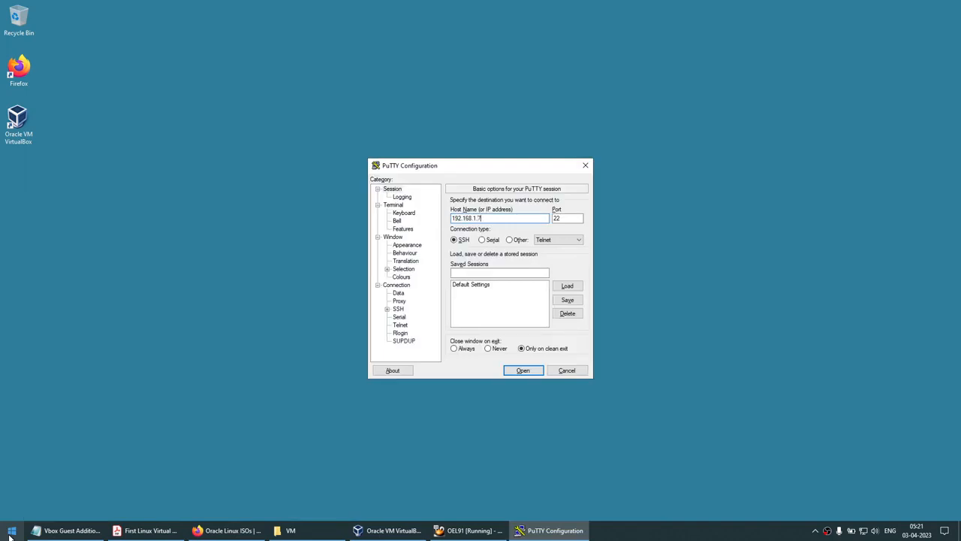
# Return to the guest and check the enp0s8 entry in its system status menu
pyautogui.click(472, 530)
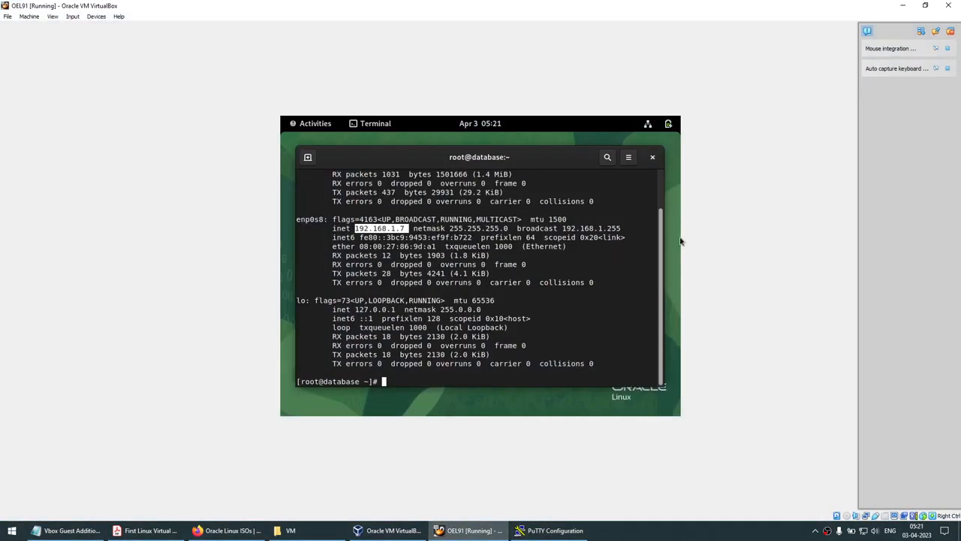
pyautogui.click(649, 125)
pyautogui.click(651, 171)
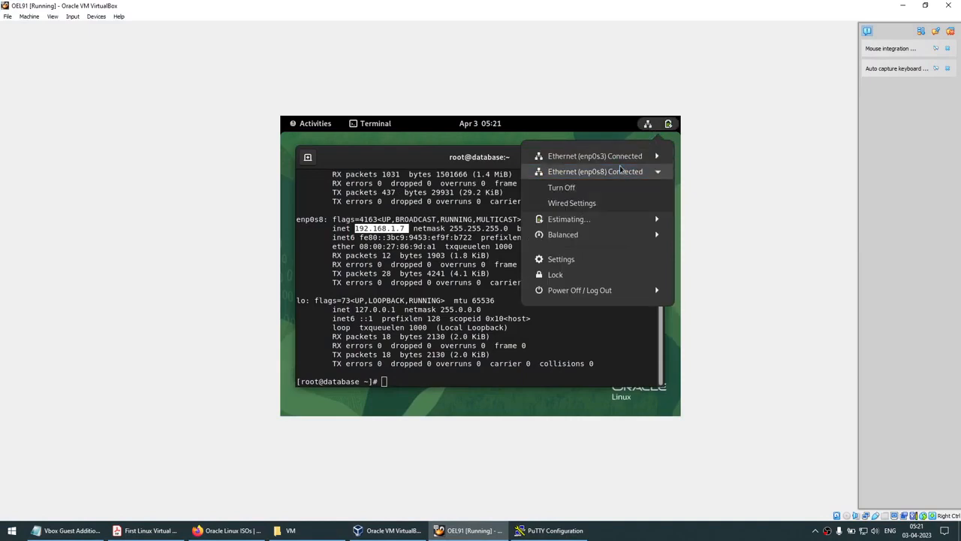
pyautogui.click(577, 189)
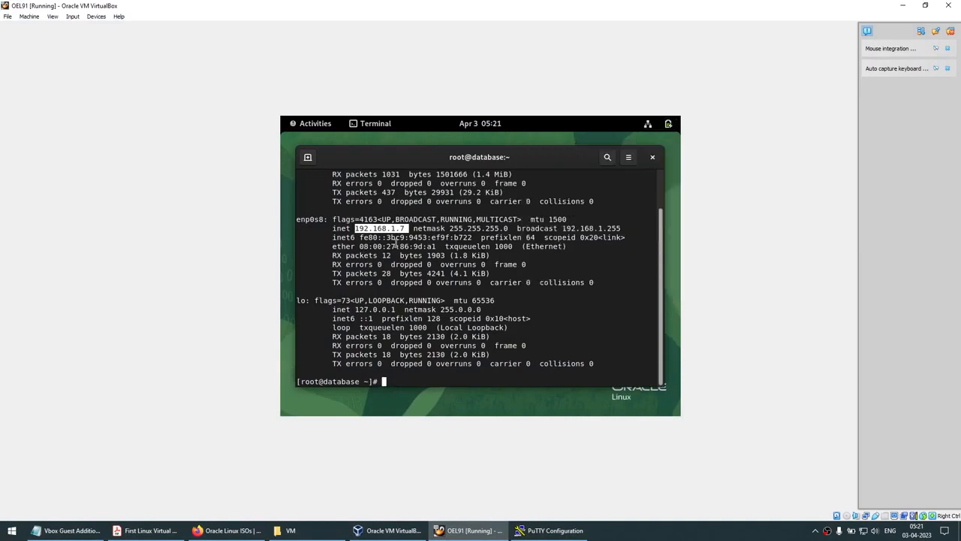
# Clear the terminal and rerun ifconfig to confirm enp0s8 still shows 192.168.1.7
pyautogui.write('clear')
pyautogui.press('Return')
pyautogui.write('ifconfig')
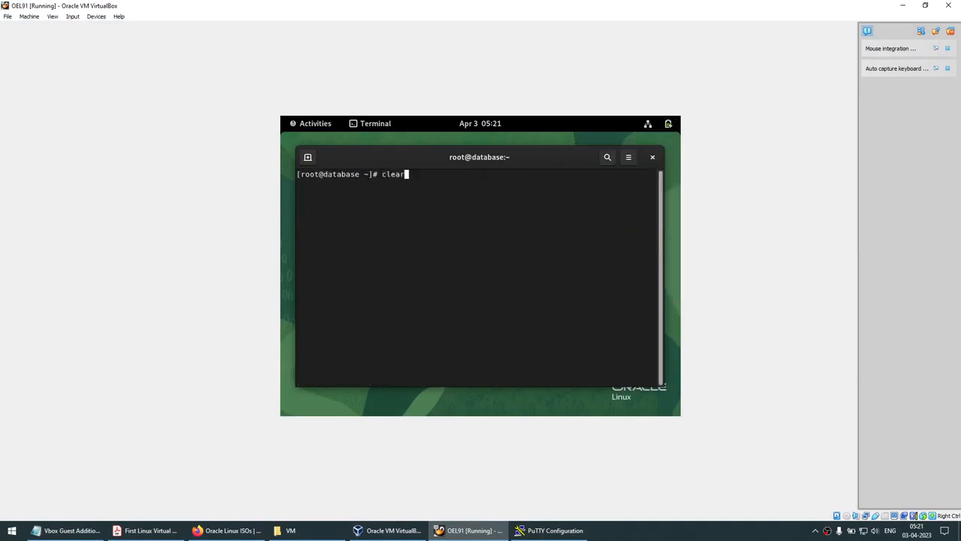
pyautogui.press('Return')
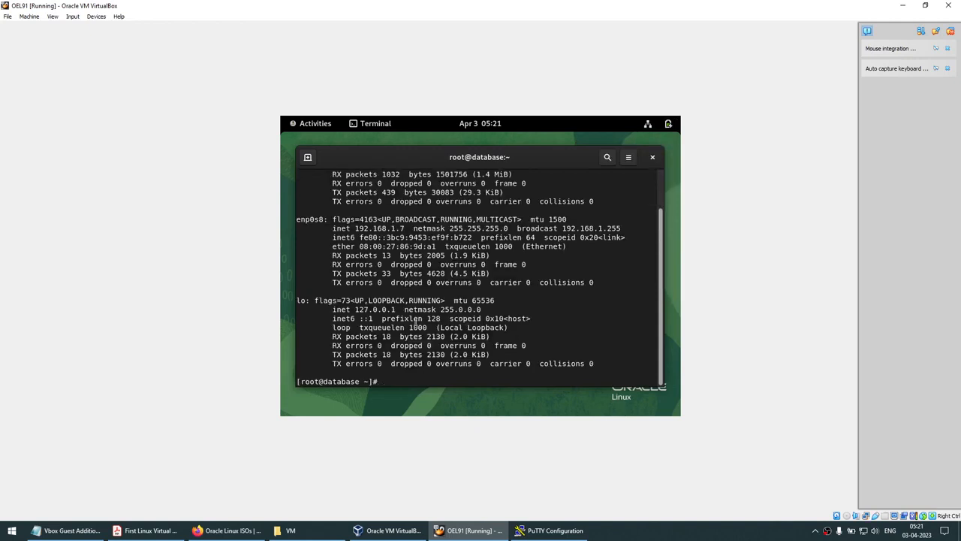
pyautogui.scroll(2, 406, 312)
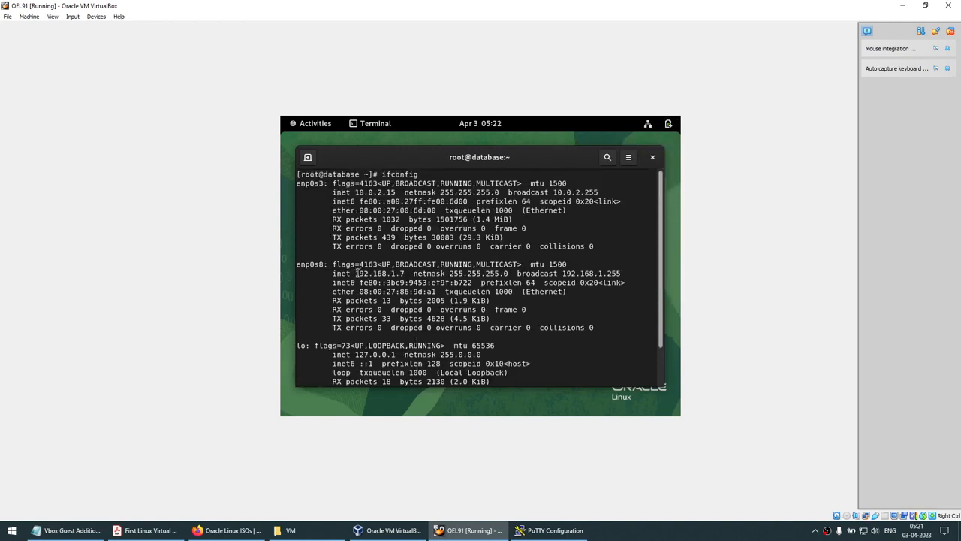
pyautogui.moveTo(356, 273); pyautogui.dragTo(402, 275)
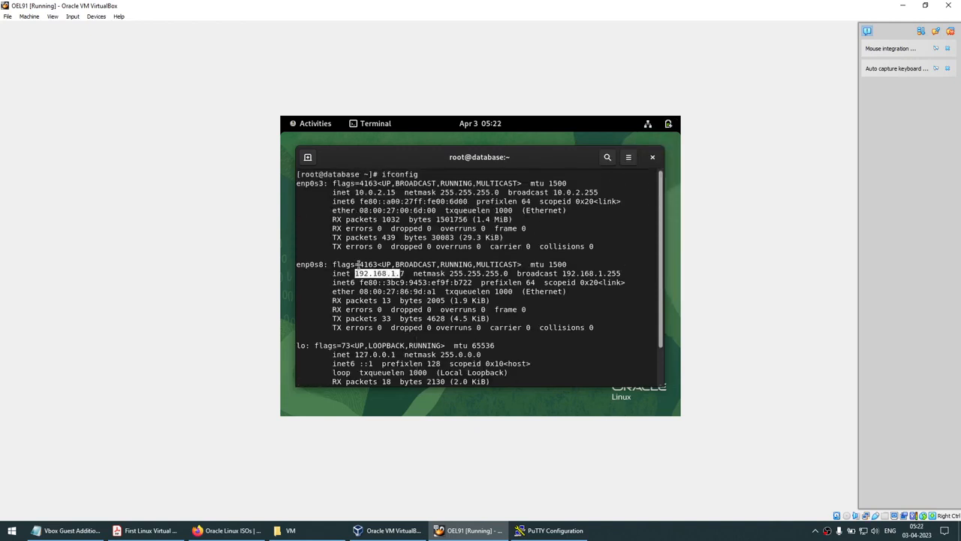
pyautogui.click(653, 124)
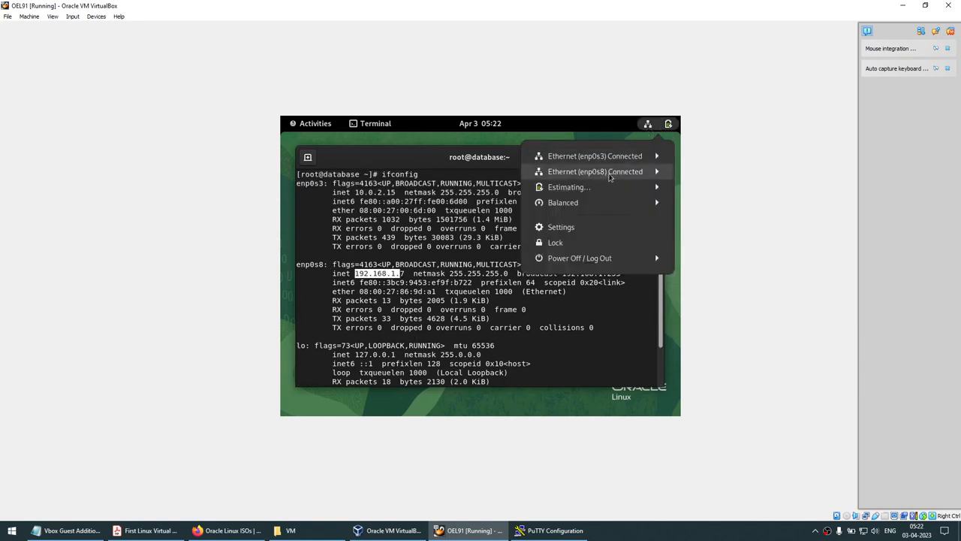
pyautogui.click(390, 273)
pyautogui.click(371, 271)
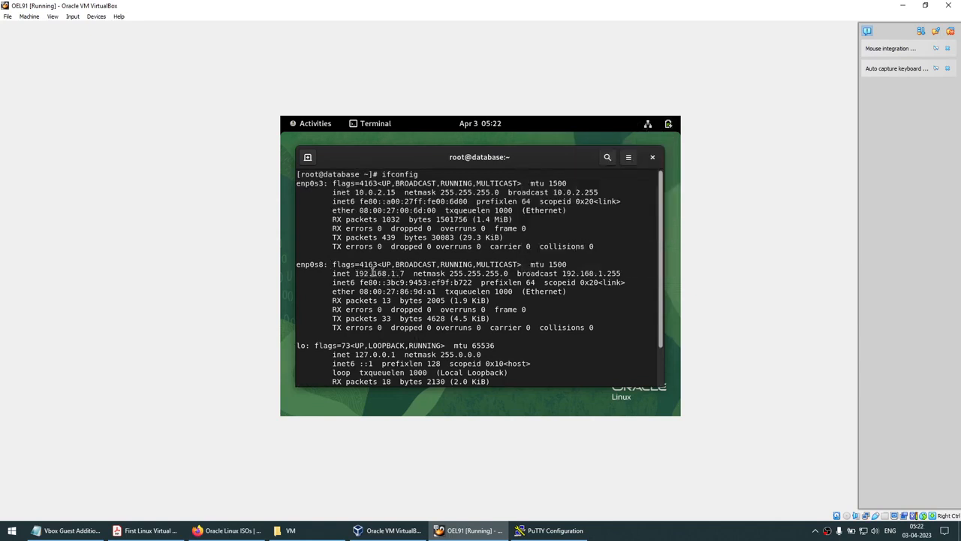
# Open the PuTTY SSH session to 192.168.1.7 and accept its host key
pyautogui.click(556, 530)
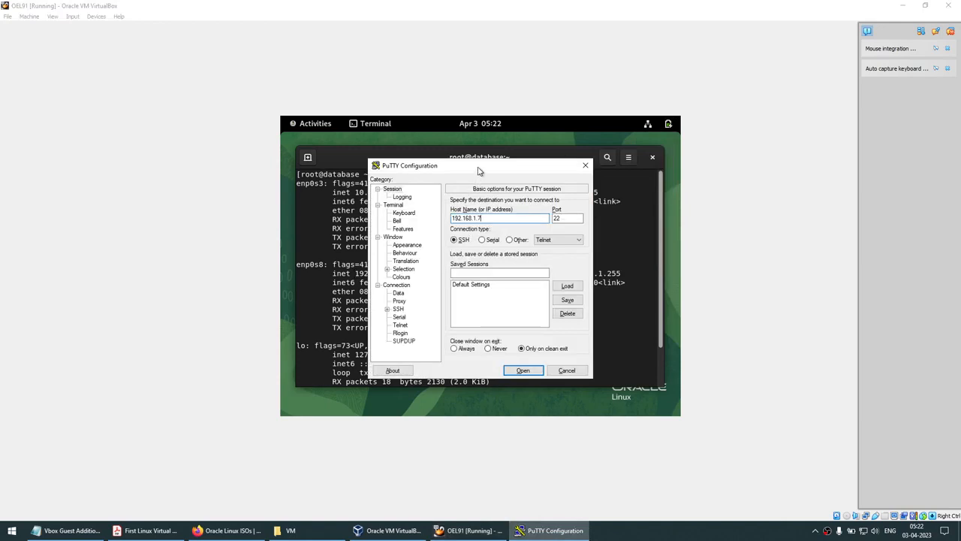
pyautogui.moveTo(479, 172); pyautogui.dragTo(462, 302)
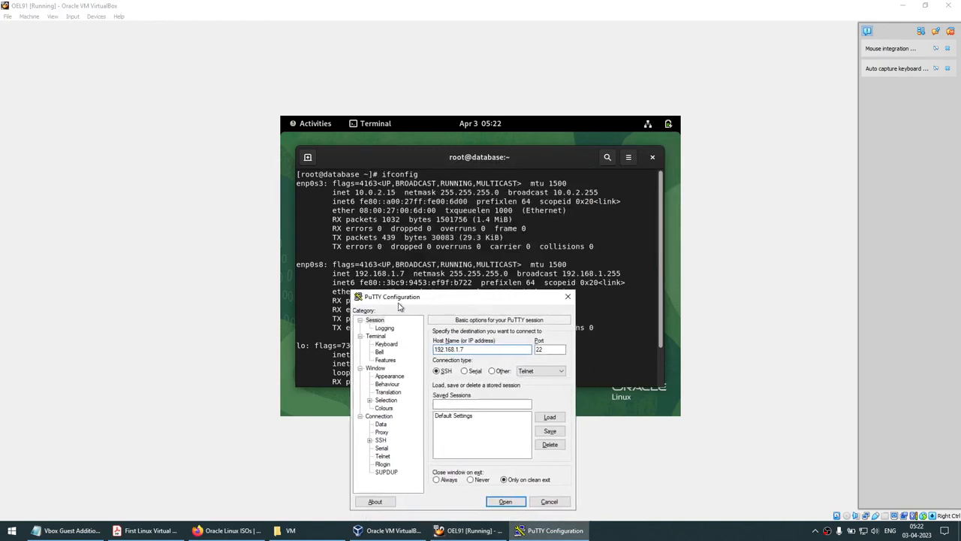
pyautogui.click(505, 501)
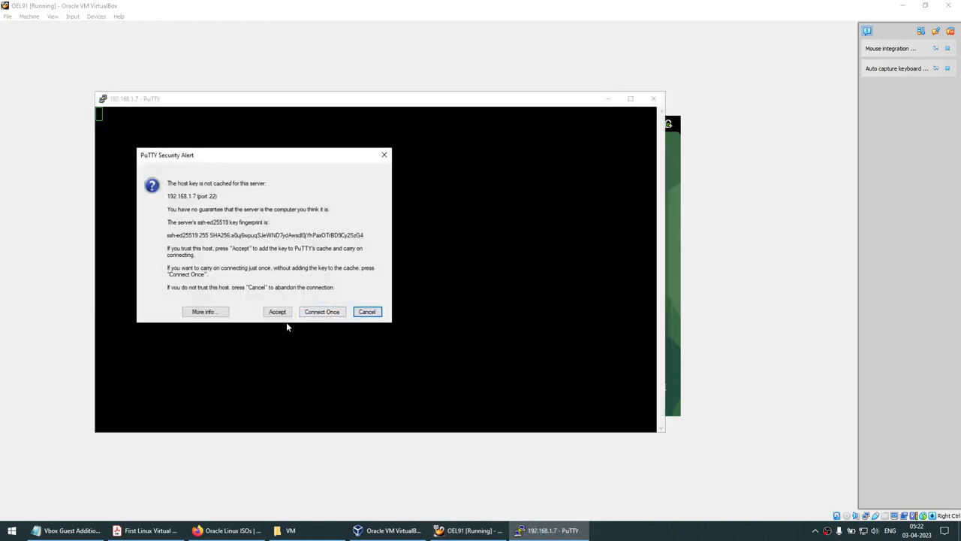
pyautogui.click(279, 312)
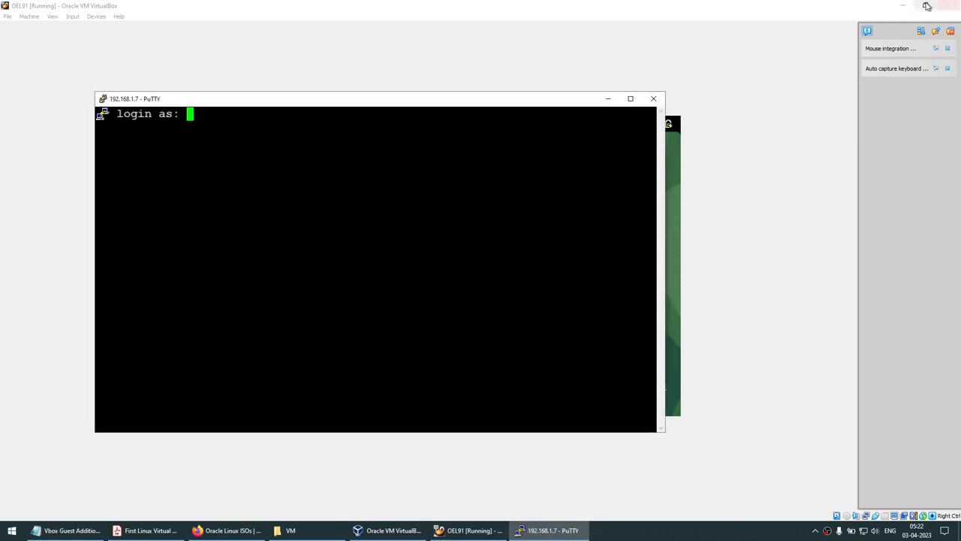
pyautogui.click(902, 5)
# Log into the PuTTY session as root with the account password
pyautogui.doubleClick(381, 106)
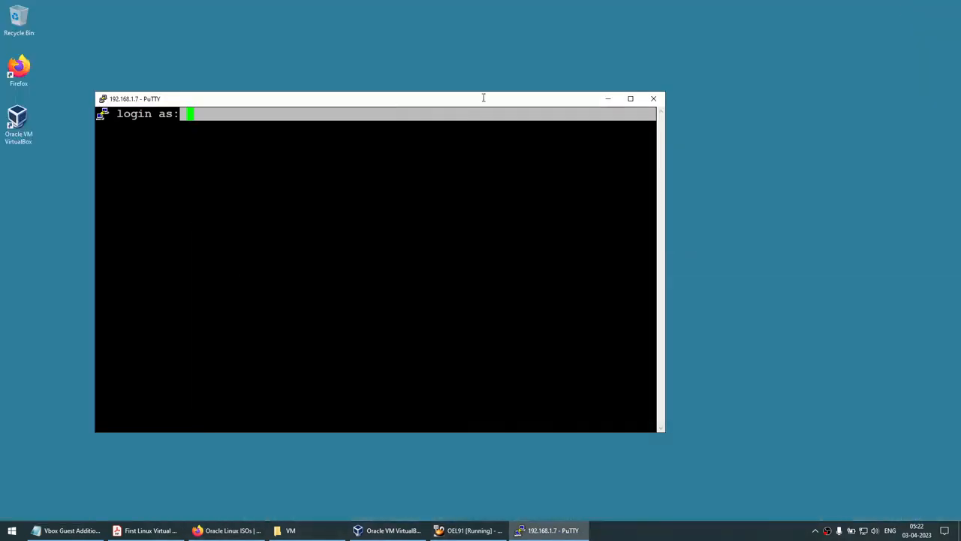
pyautogui.moveTo(434, 104); pyautogui.dragTo(561, 98)
pyautogui.click(518, 157)
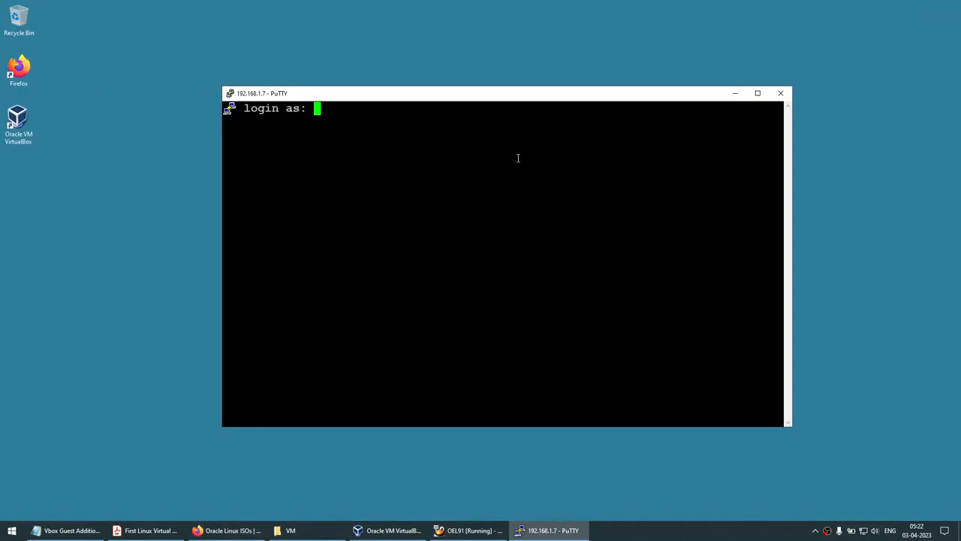
pyautogui.write('root')
pyautogui.press('Return')
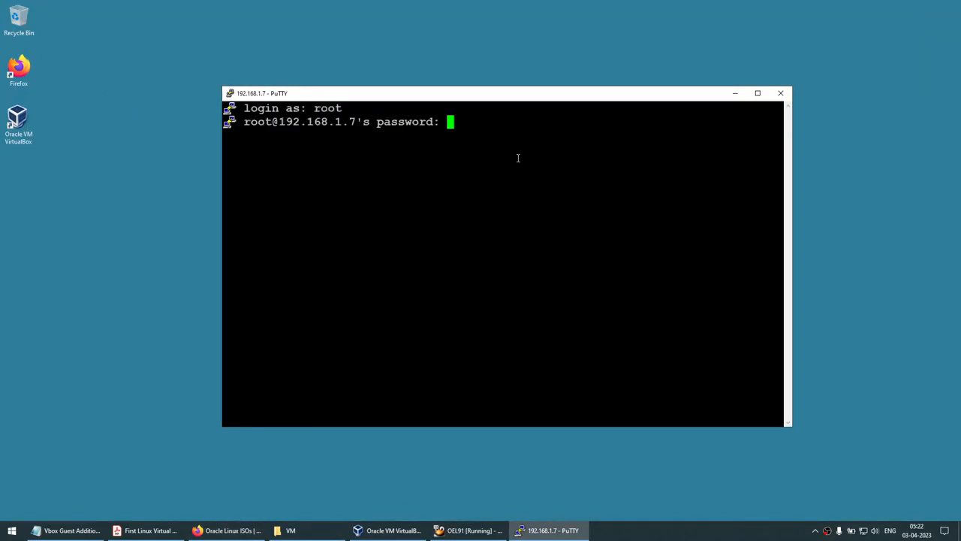
pyautogui.press('Return')
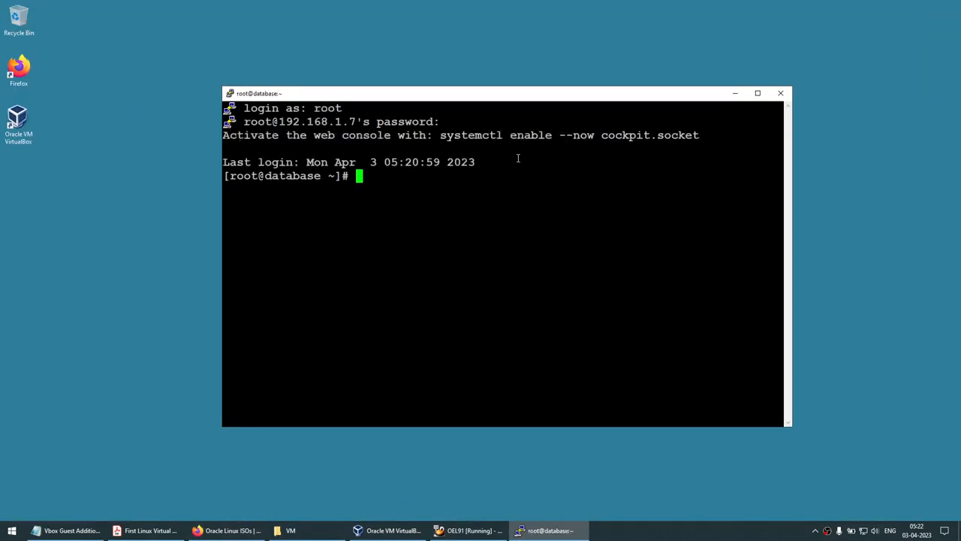
pyautogui.click(64, 531)
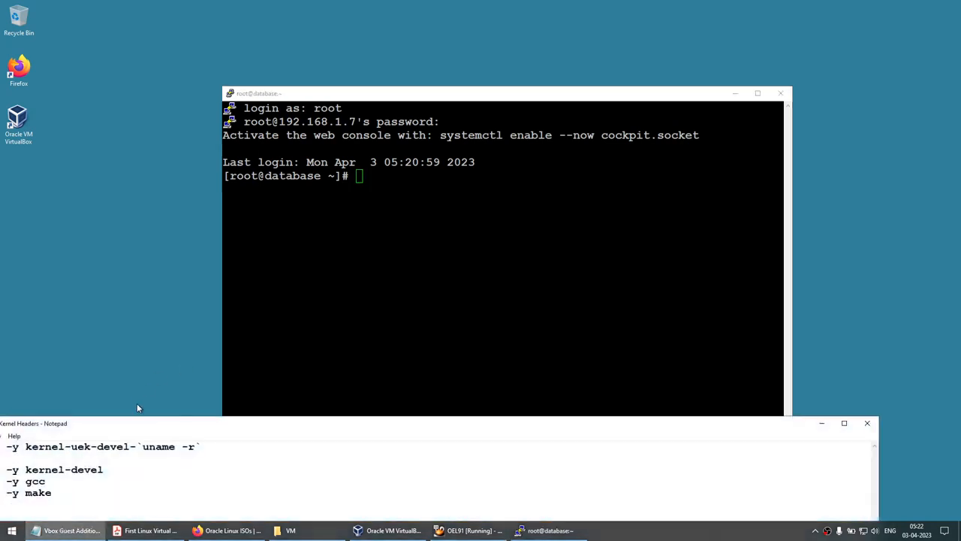
# Compare the Notepad notes with the PDF guide's mandatory packages list
pyautogui.moveTo(153, 425); pyautogui.dragTo(512, 252)
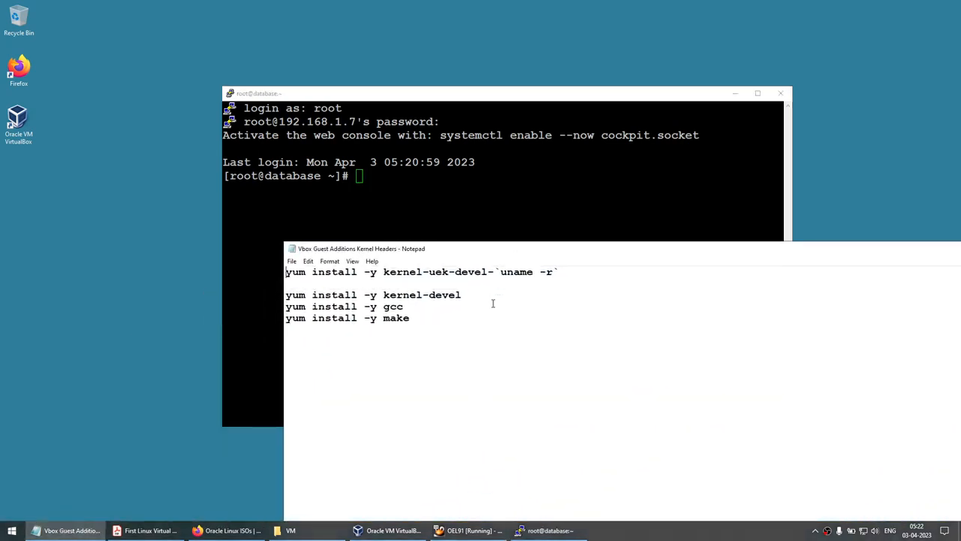
pyautogui.keyDown('ctrl'); pyautogui.scroll(10, 494, 302); pyautogui.keyUp('ctrl')
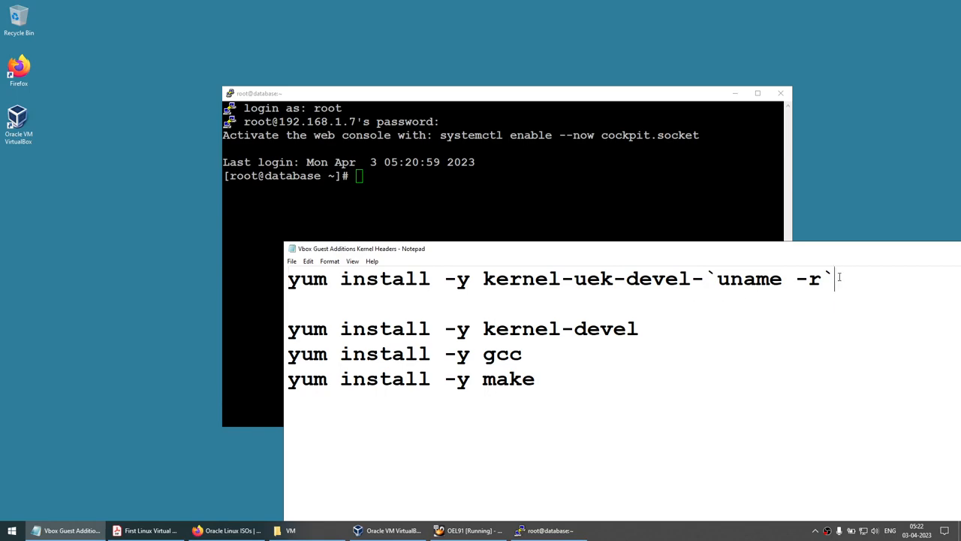
pyautogui.click(146, 530)
pyautogui.scroll(-3, 344, 353)
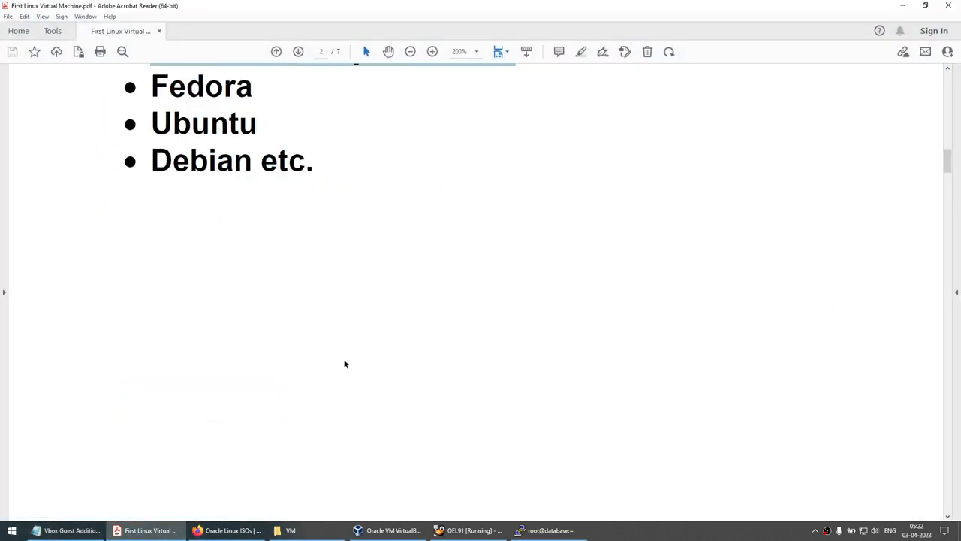
pyautogui.scroll(-10, 345, 365)
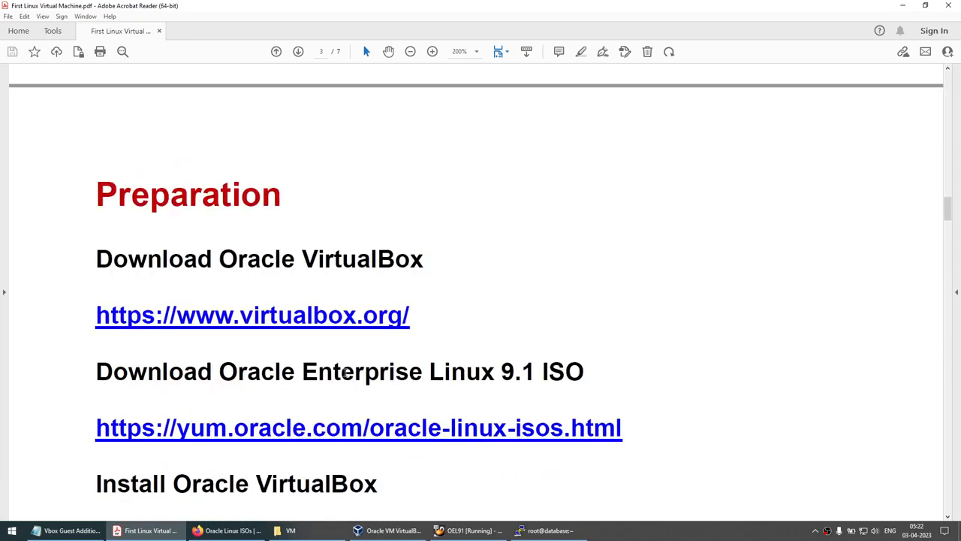
pyautogui.scroll(-15, 346, 374)
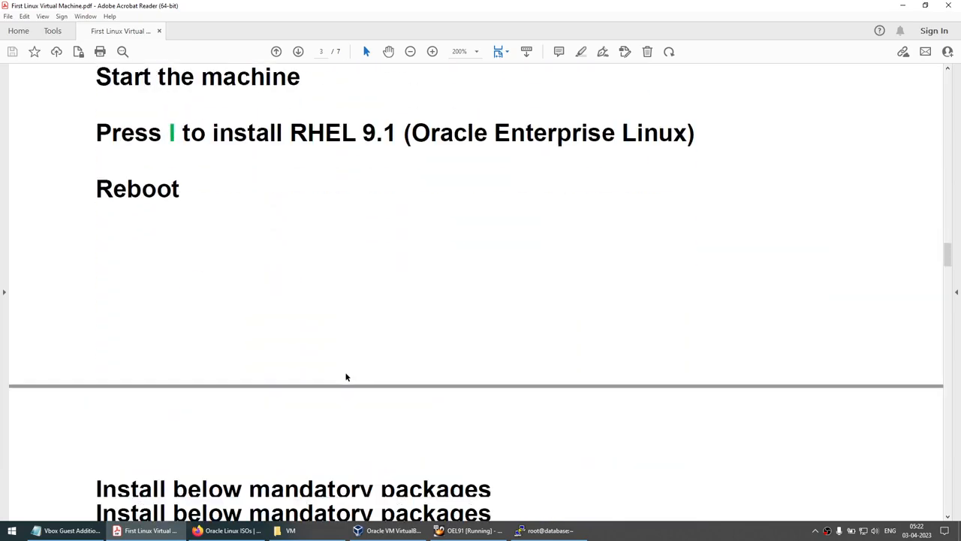
pyautogui.scroll(-3, 346, 376)
pyautogui.scroll(-3, 345, 373)
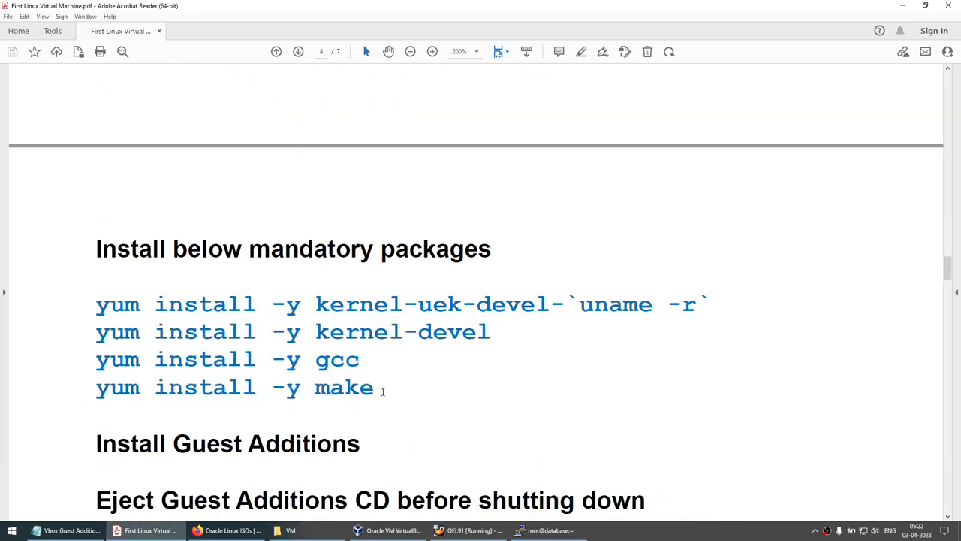
pyautogui.click(902, 5)
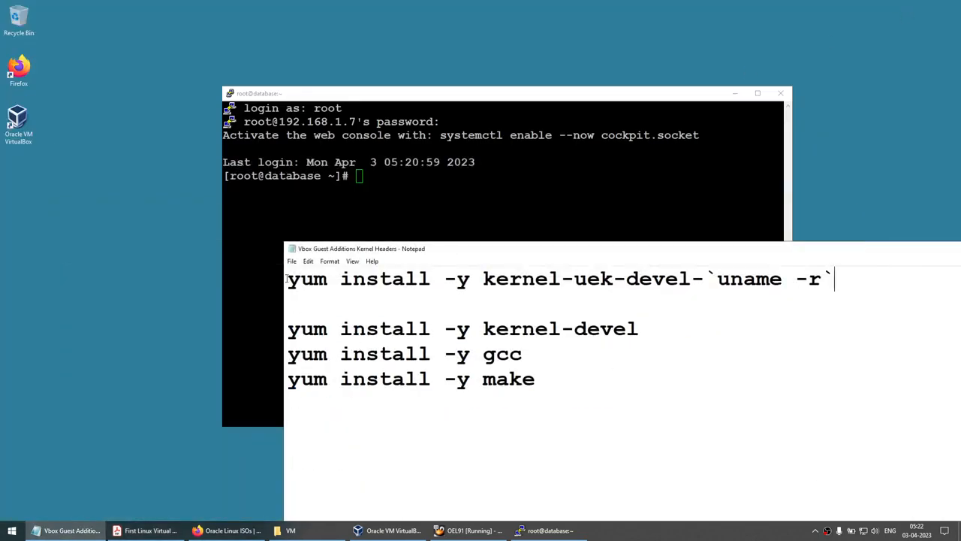
# Copy the four yum install commands for kernel headers, gcc and make from Notepad
pyautogui.moveTo(288, 279); pyautogui.dragTo(558, 378)
pyautogui.hotkey('ctrl', 'c')
pyautogui.click(450, 203)
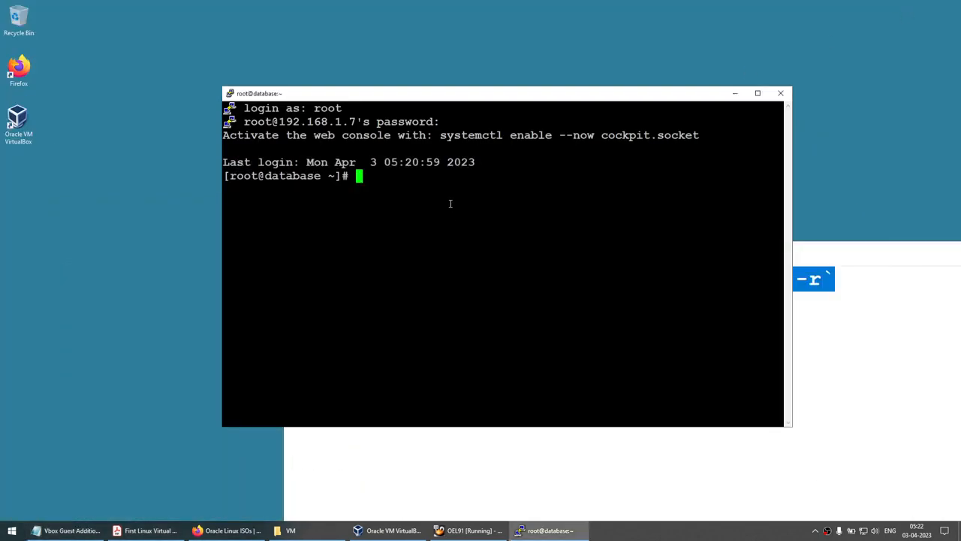
# Paste and run the four yum install commands in the PuTTY root shell
pyautogui.rightClick(451, 203)
pyautogui.press('Return')
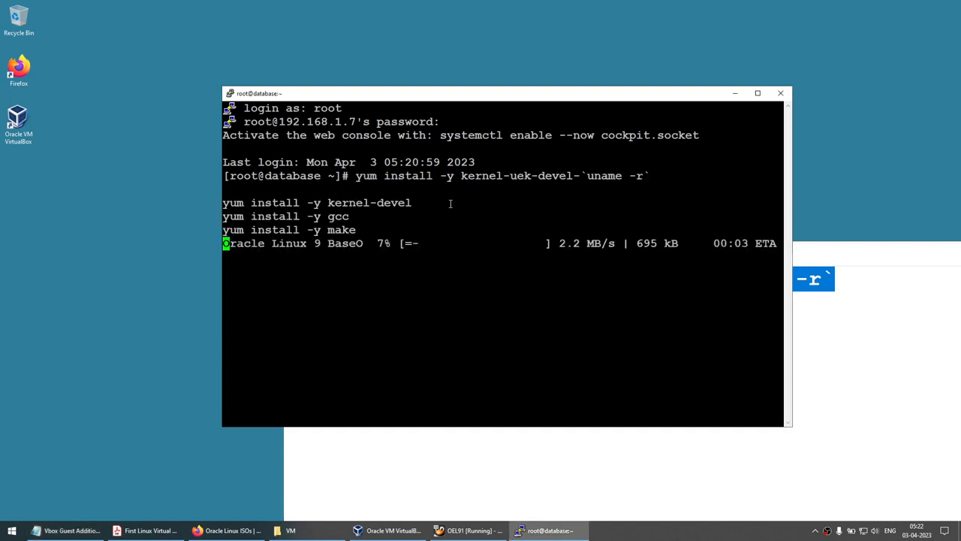
pyautogui.moveTo(871, 248); pyautogui.dragTo(872, 268)
pyautogui.moveTo(765, 270); pyautogui.dragTo(519, 291)
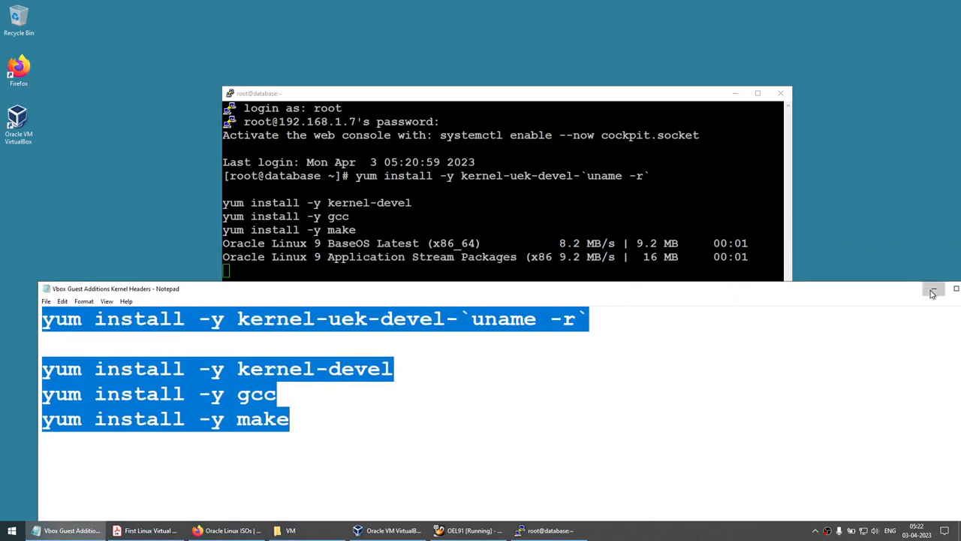
pyautogui.click(933, 288)
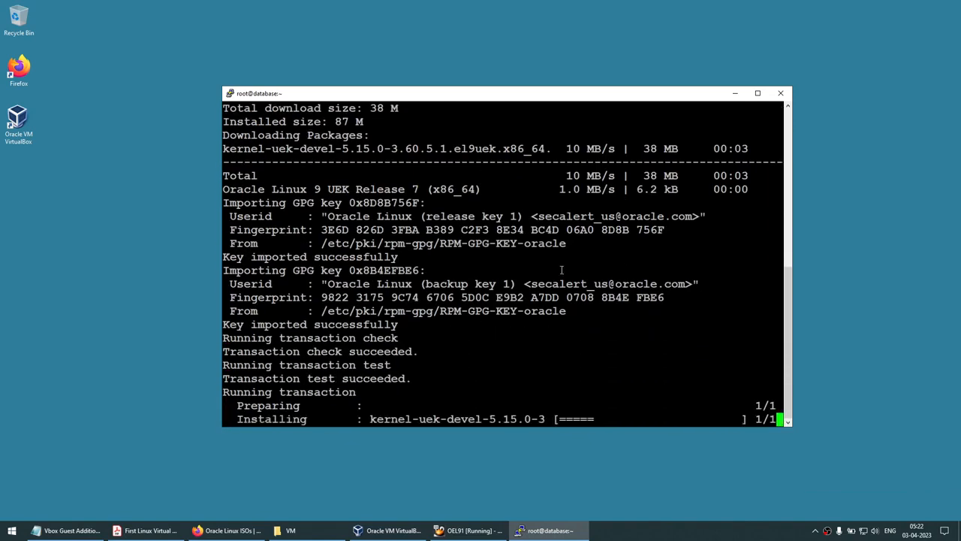
# Check the yum output against the notes' kernel-devel, gcc and make package names
pyautogui.click(100, 529)
pyautogui.click(314, 353)
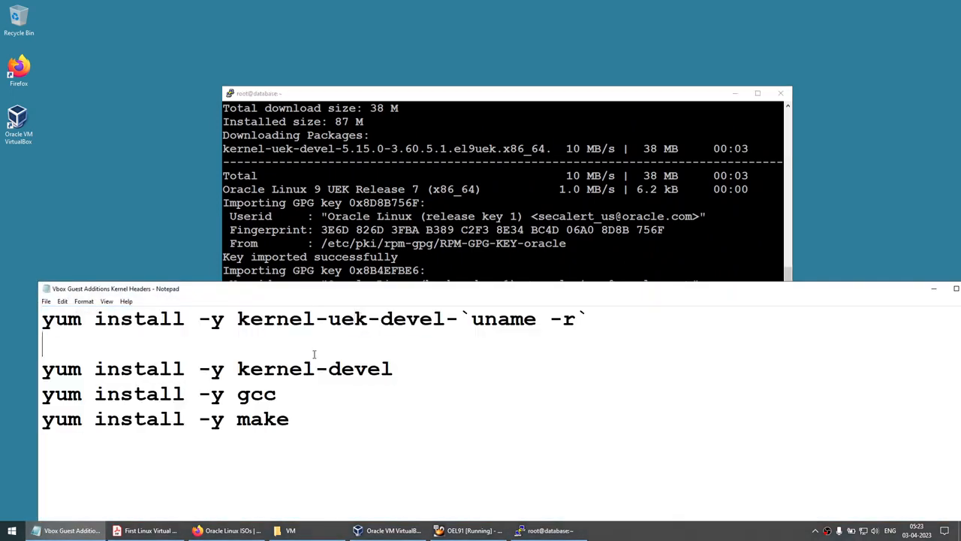
pyautogui.moveTo(363, 291); pyautogui.dragTo(433, 267)
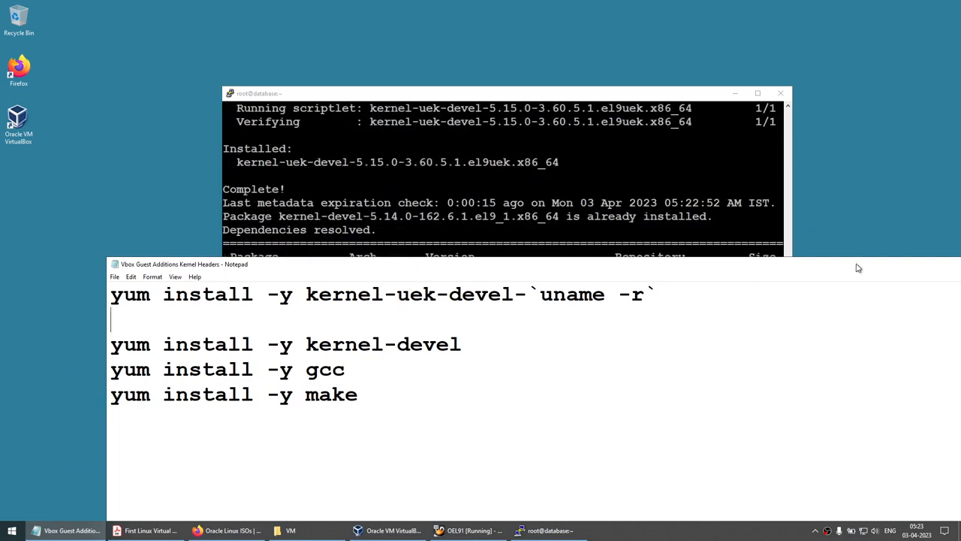
pyautogui.moveTo(858, 268); pyautogui.dragTo(777, 249)
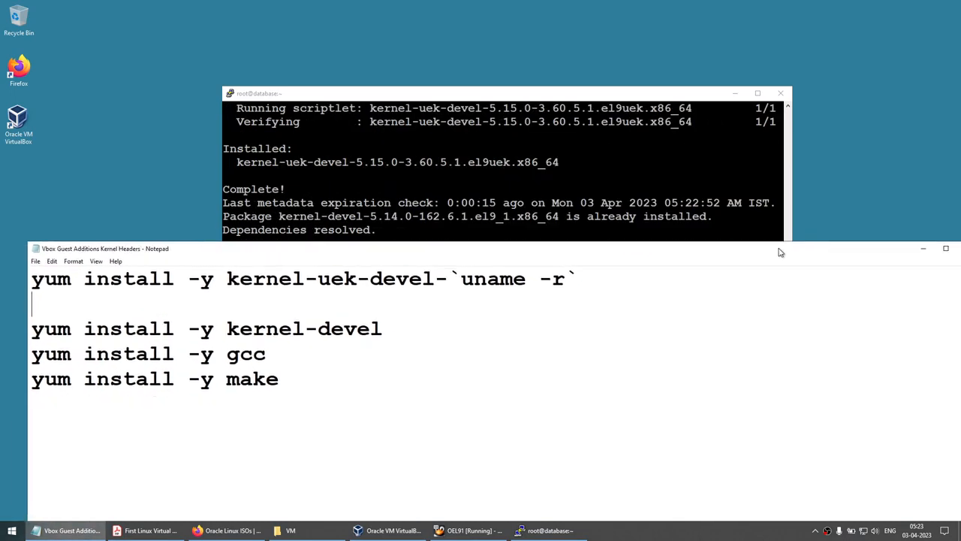
pyautogui.click(923, 248)
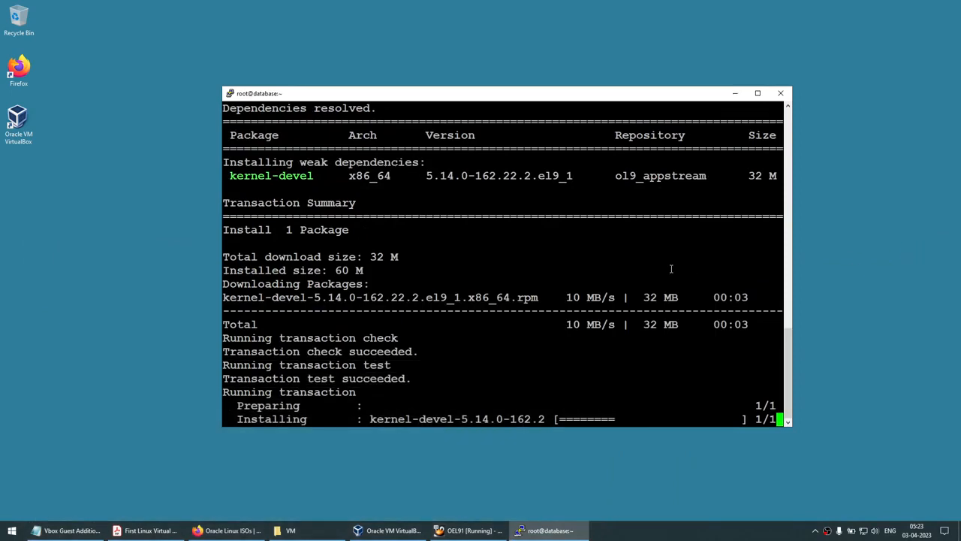
pyautogui.click(68, 530)
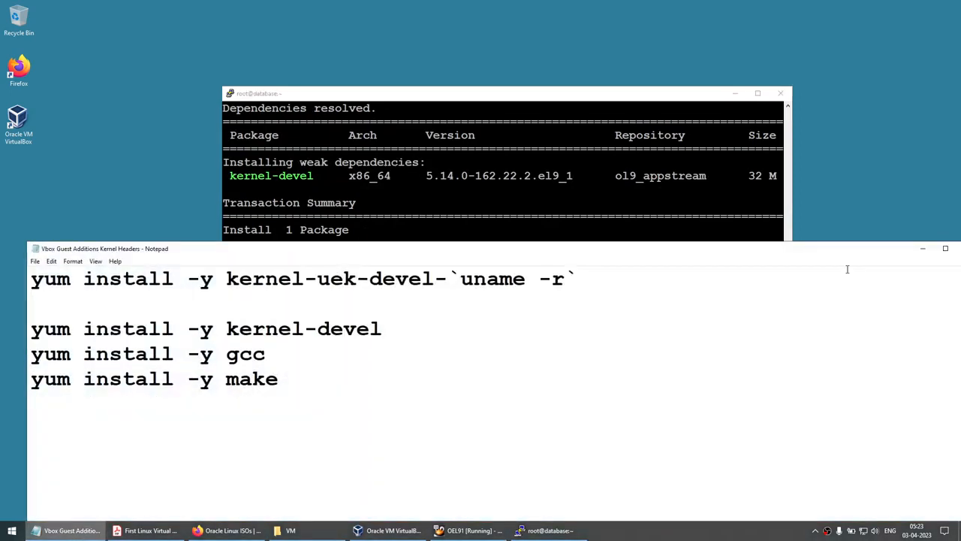
pyautogui.click(926, 248)
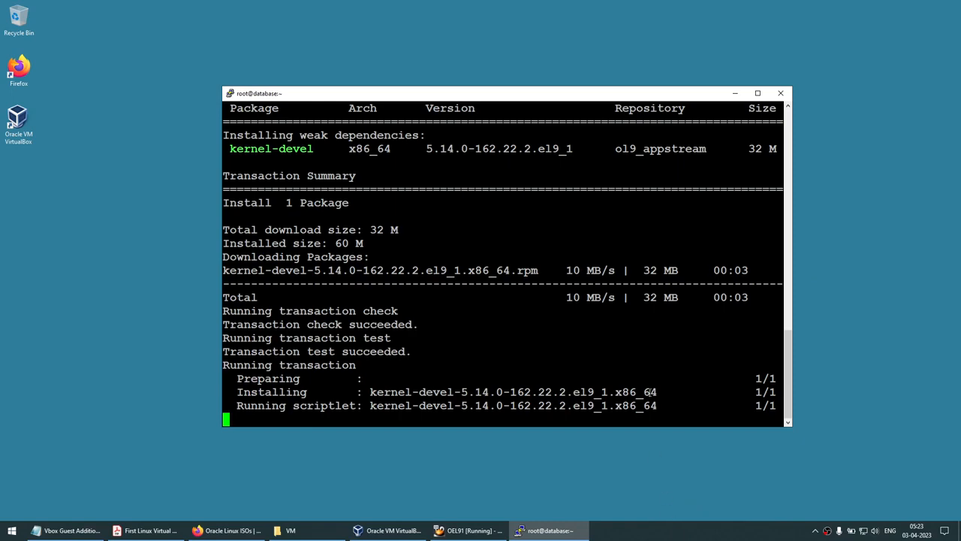
pyautogui.click(68, 531)
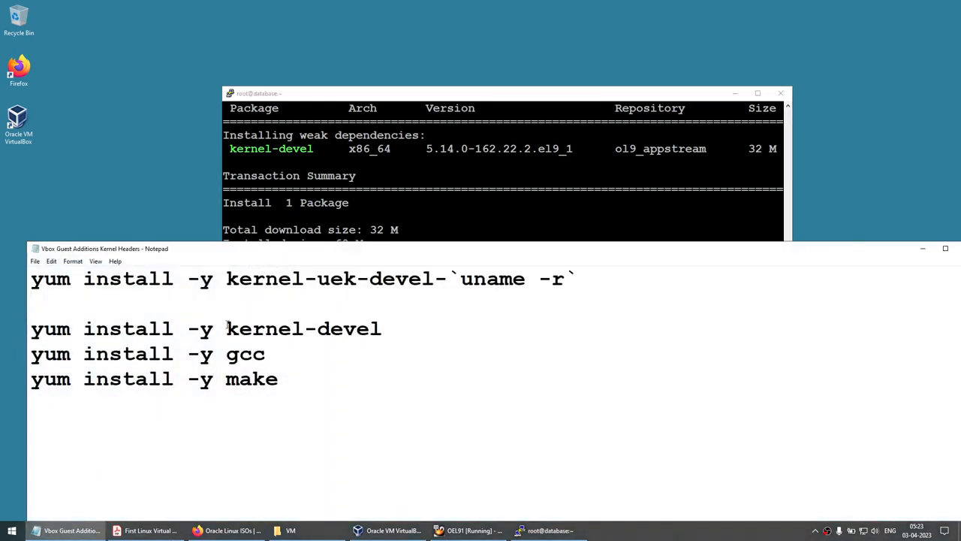
pyautogui.moveTo(226, 328); pyautogui.dragTo(381, 329)
pyautogui.moveTo(227, 354); pyautogui.dragTo(266, 354)
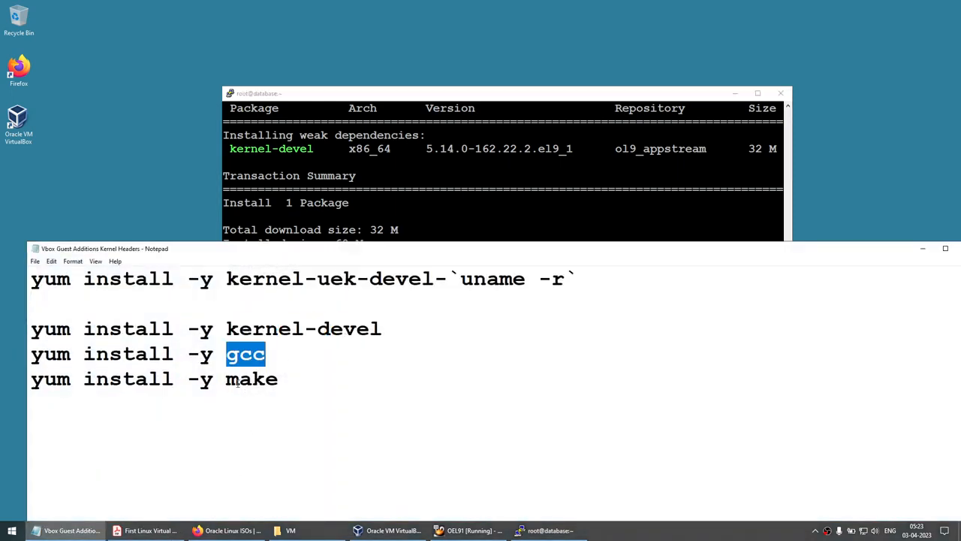
pyautogui.moveTo(227, 378); pyautogui.dragTo(316, 383)
pyautogui.click(924, 249)
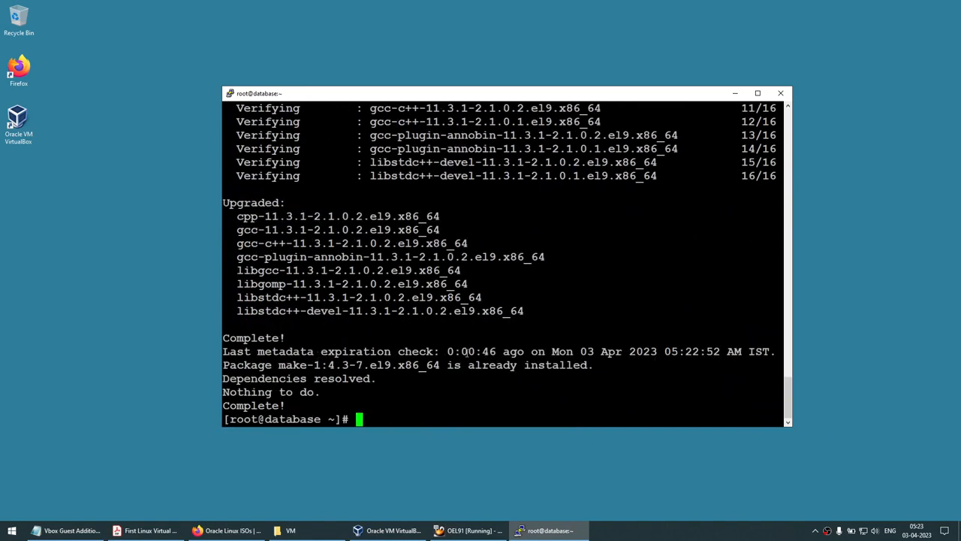
# Run 'yum install -y make' to confirm make is installed
pyautogui.write('yum install -y make')
pyautogui.press('Return')
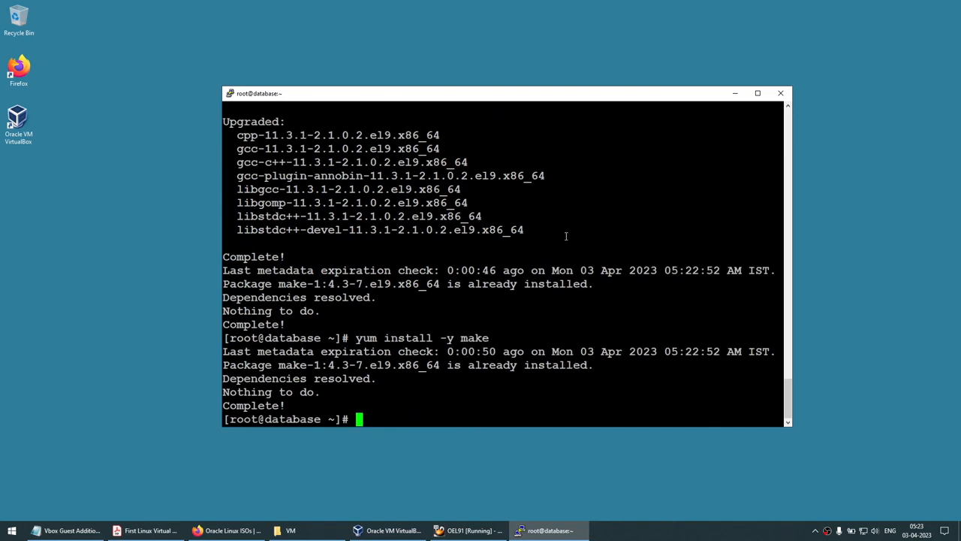
pyautogui.click(735, 93)
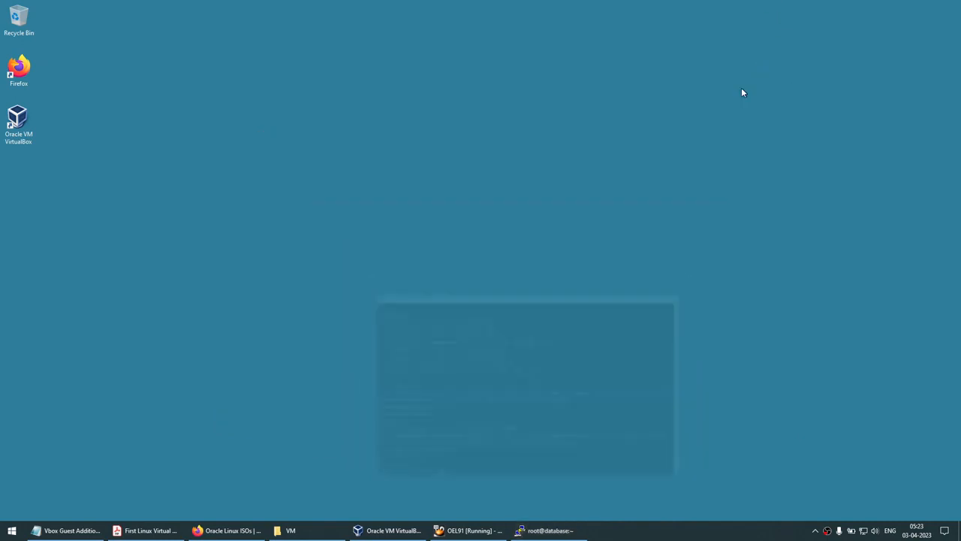
# Restore the OEL91 VM window from the taskbar and dismiss its notifications
pyautogui.click(484, 531)
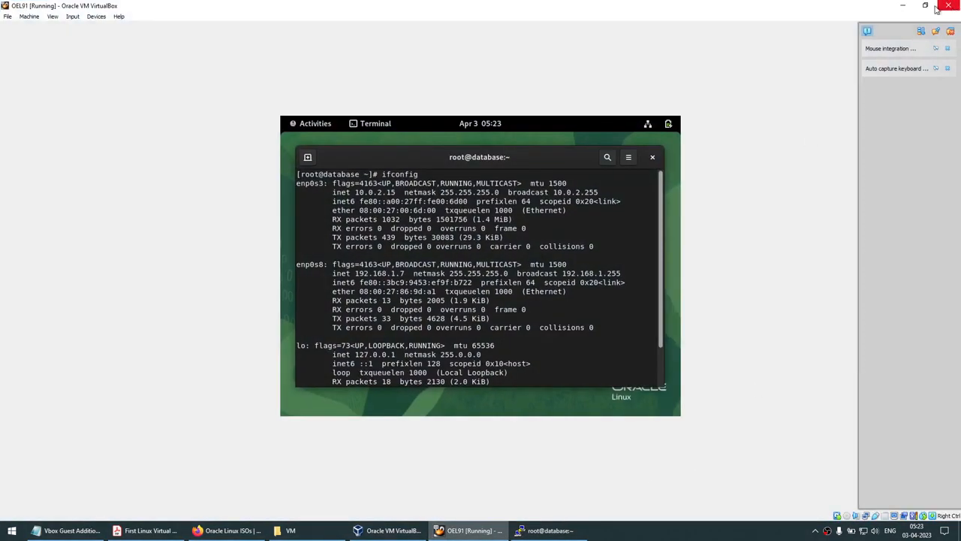
pyautogui.click(949, 48)
pyautogui.click(949, 48)
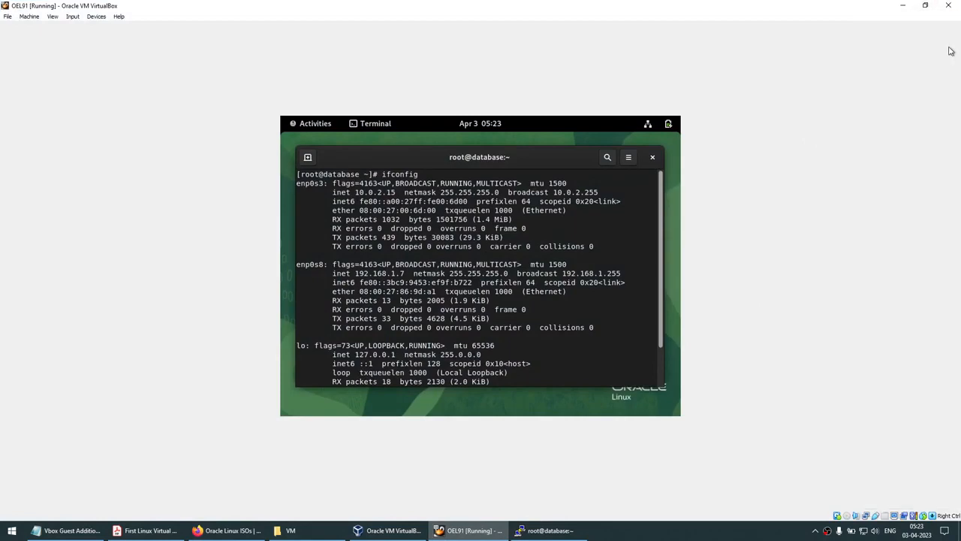
# Close the guest terminal and leave OEL91 as a smaller window shifted slightly up-left
pyautogui.click(925, 5)
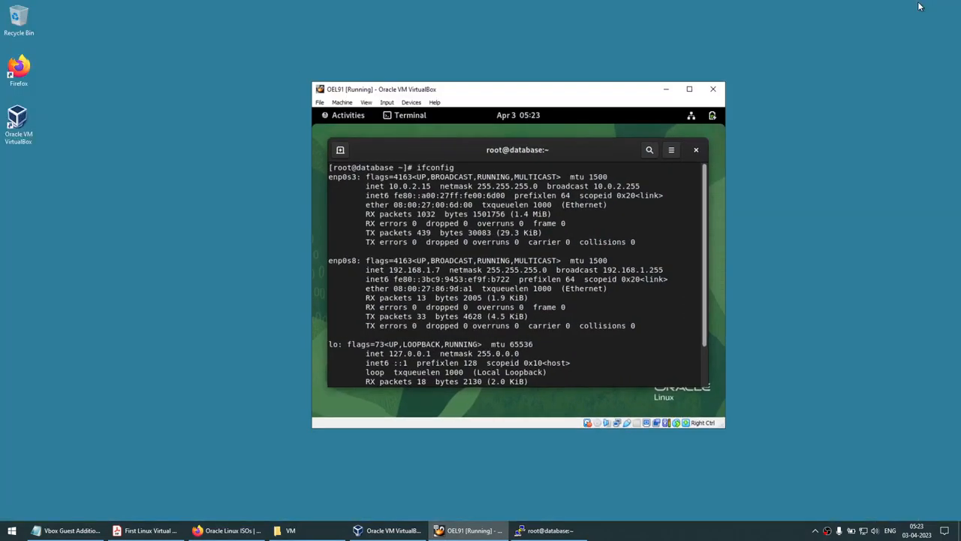
pyautogui.click(699, 102)
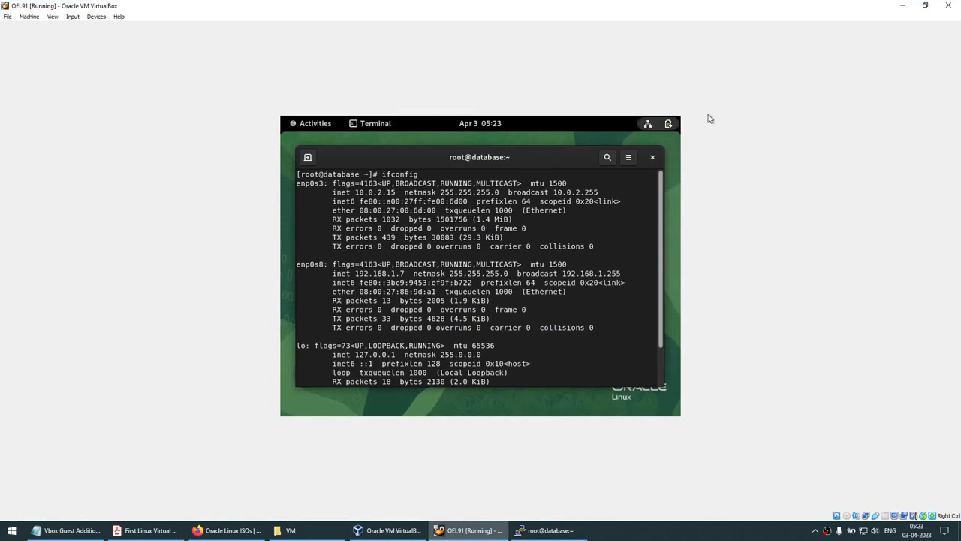
pyautogui.click(651, 158)
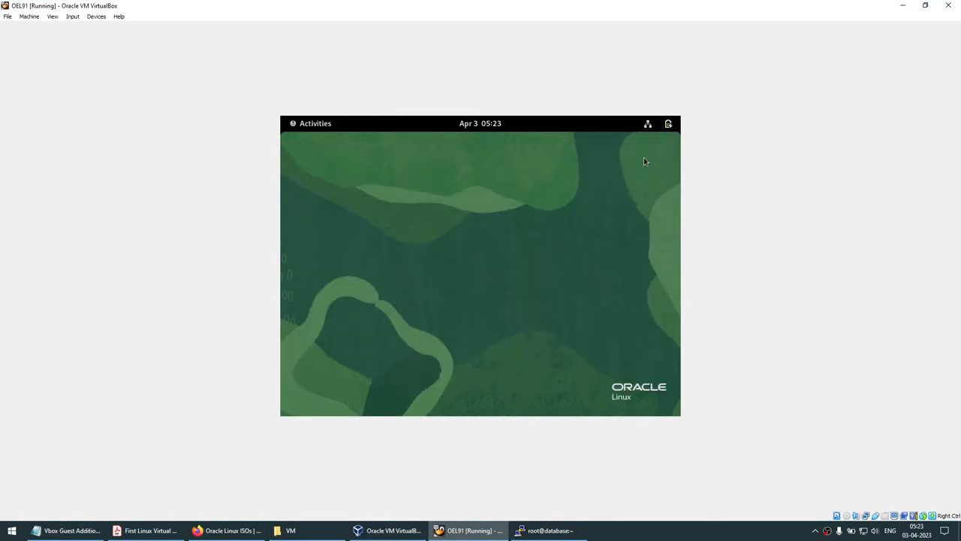
pyautogui.click(926, 5)
pyautogui.moveTo(496, 103); pyautogui.dragTo(446, 100)
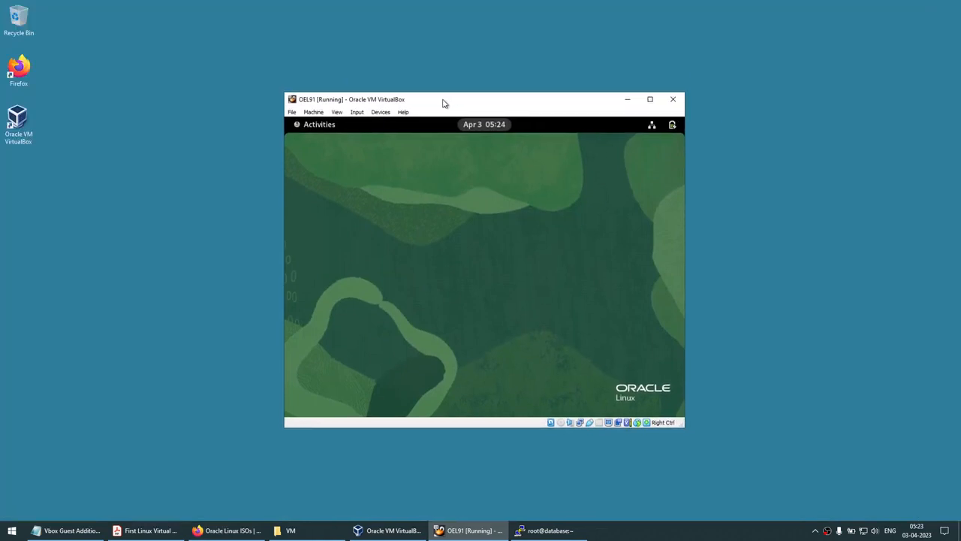
pyautogui.click(381, 112)
pyautogui.click(385, 114)
# Insert the Guest Additions CD image into OEL91 and let its autorun installer run
pyautogui.click(385, 114)
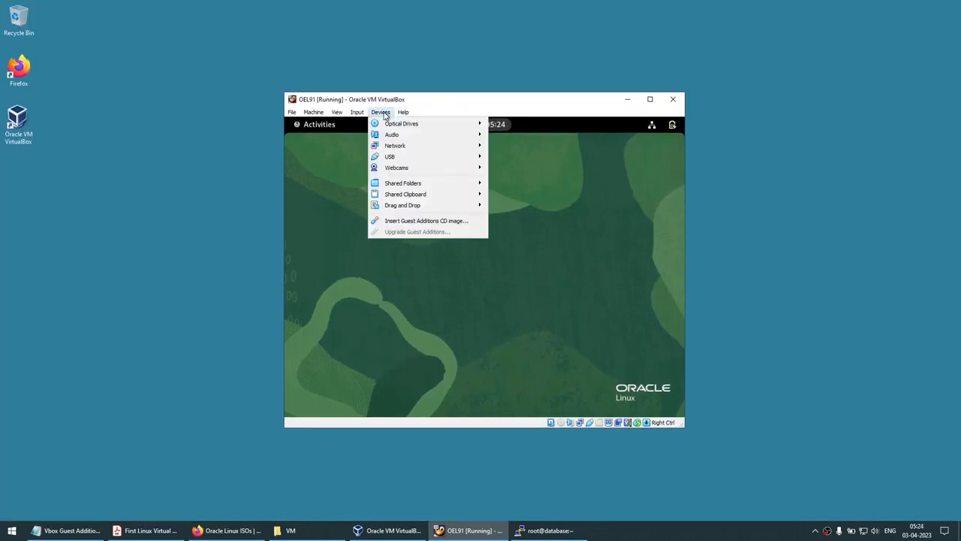
pyautogui.click(425, 221)
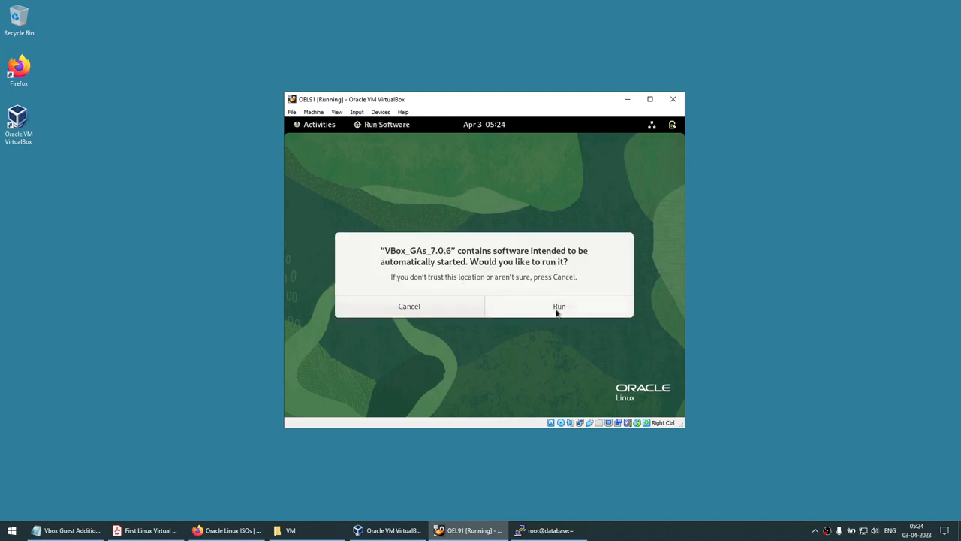
pyautogui.click(558, 308)
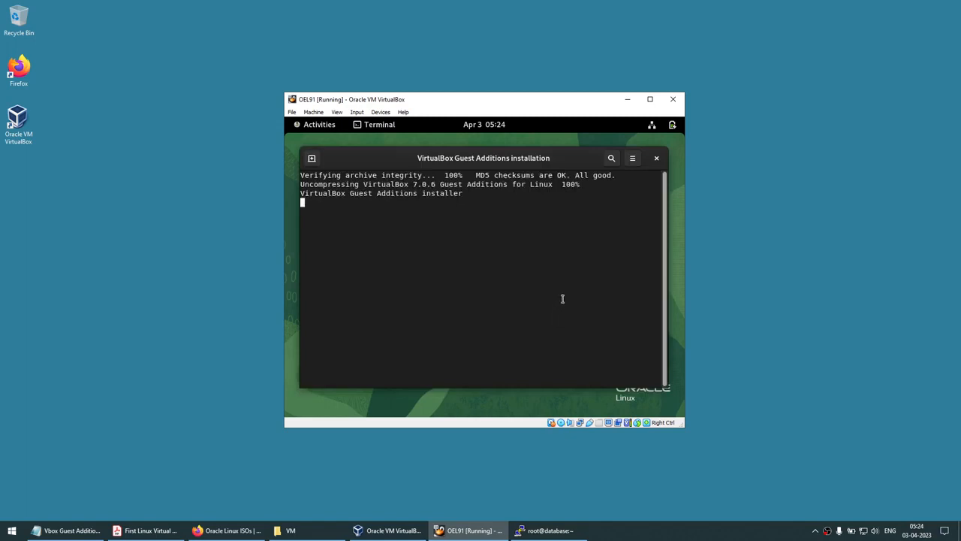
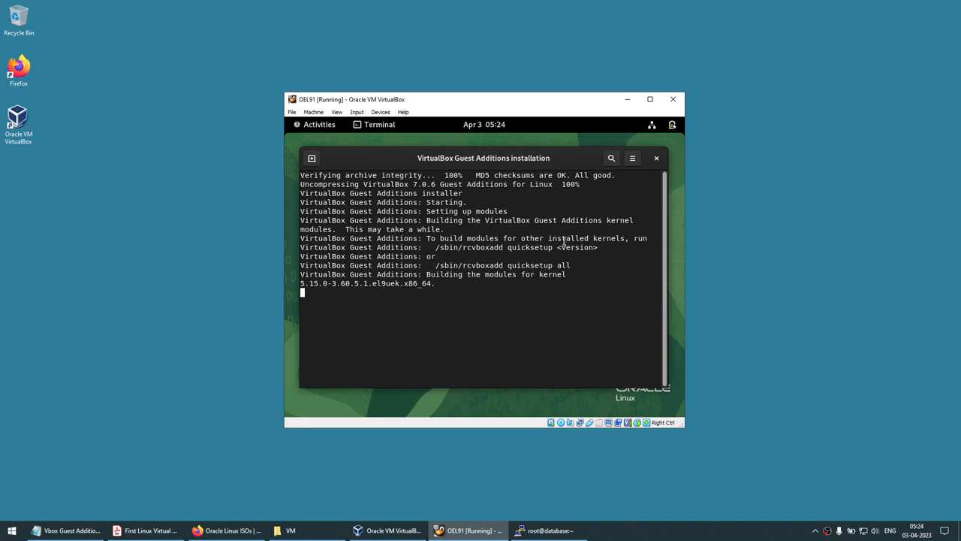
# Open Notepad on the host and type the test line ksfhklshflkjhsaflk
pyautogui.click(12, 530)
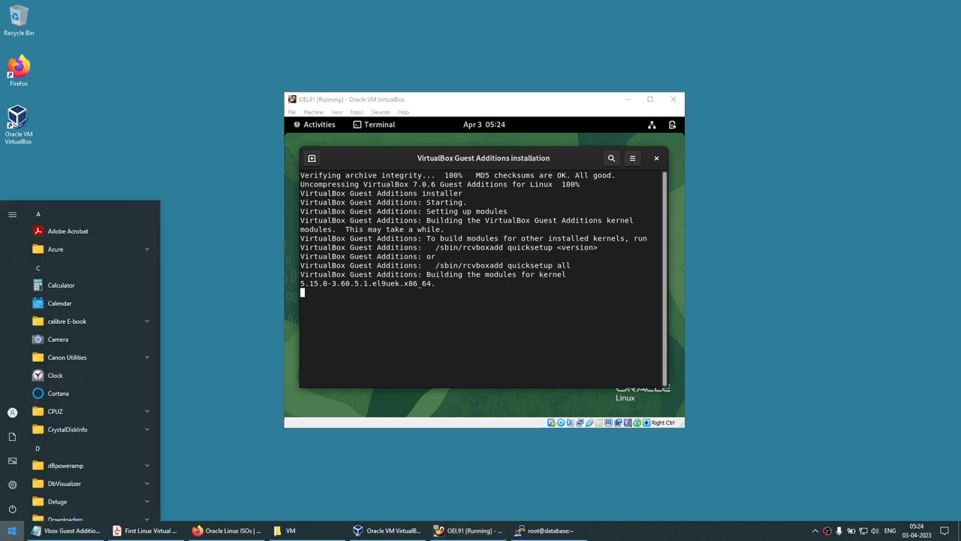
pyautogui.write('no')
pyautogui.press('Return')
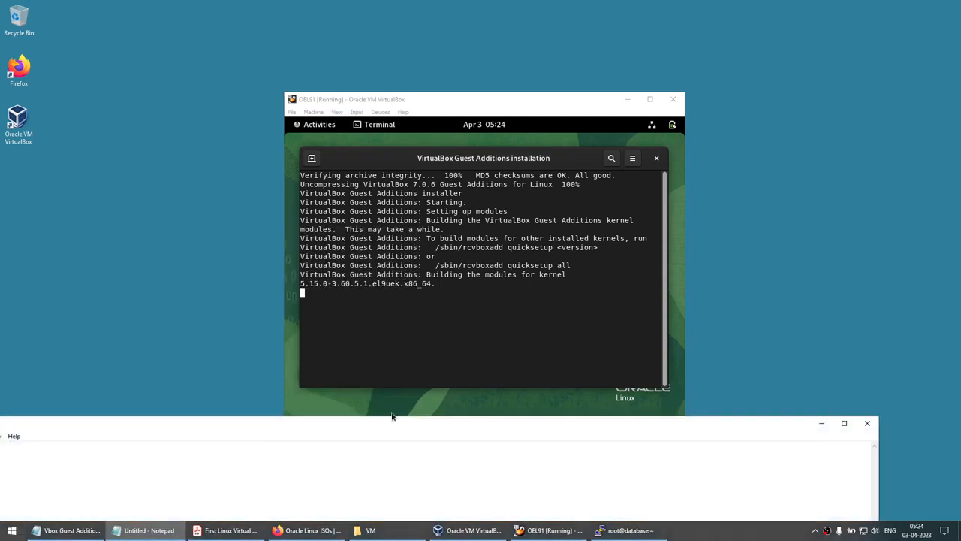
pyautogui.moveTo(394, 422); pyautogui.dragTo(599, 223)
pyautogui.write('ksfhklshflkjhsaflk')
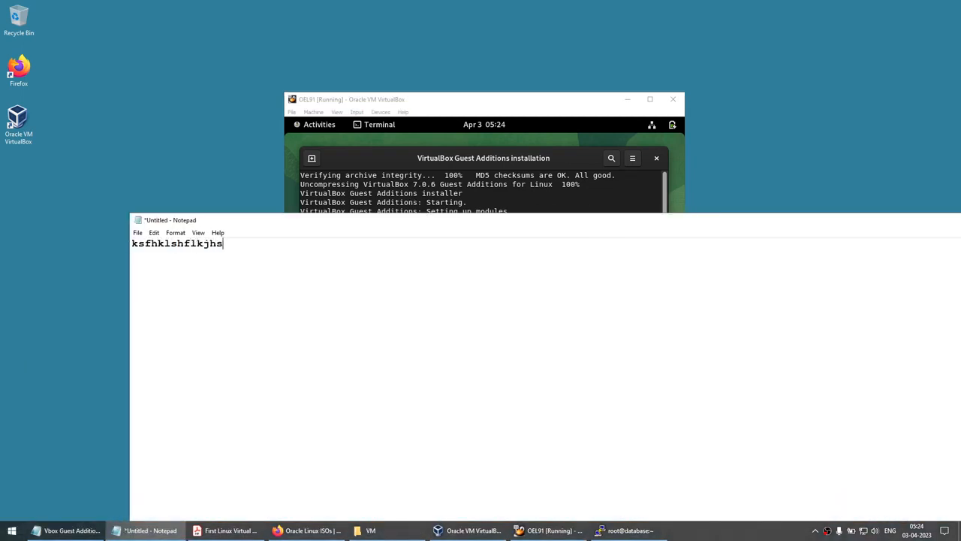
pyautogui.hotkey('ctrl', 'a')
pyautogui.hotkey('ctrl', 'c')
pyautogui.moveTo(908, 214); pyautogui.dragTo(751, 225)
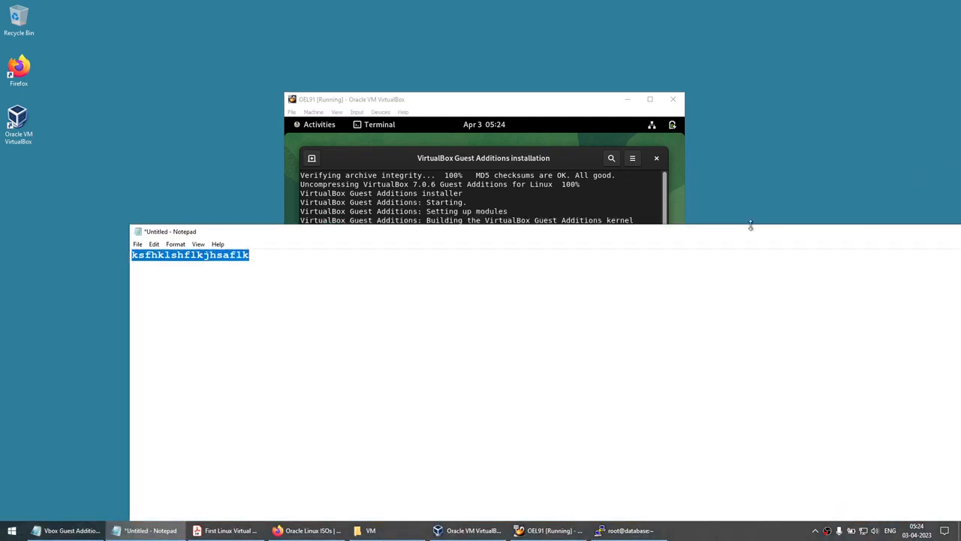
pyautogui.moveTo(832, 233); pyautogui.dragTo(653, 240)
pyautogui.click(842, 238)
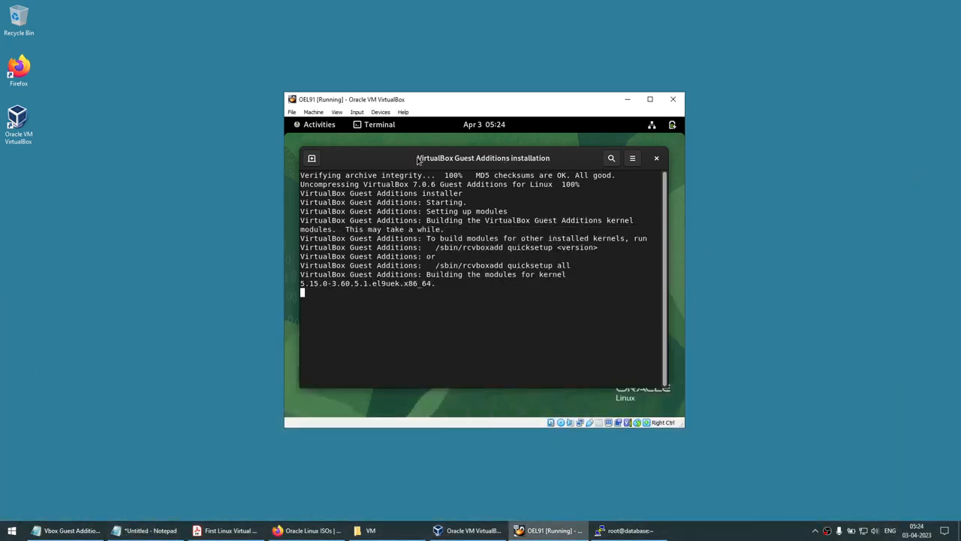
# Paste copies of the test line onto new lines in Notepad
pyautogui.click(315, 125)
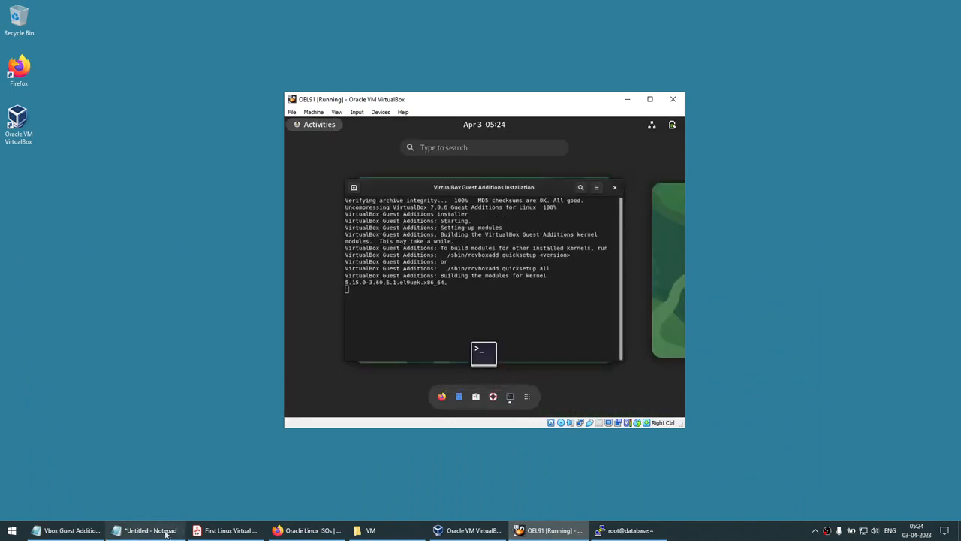
pyautogui.click(147, 530)
pyautogui.moveTo(308, 242); pyautogui.dragTo(662, 224)
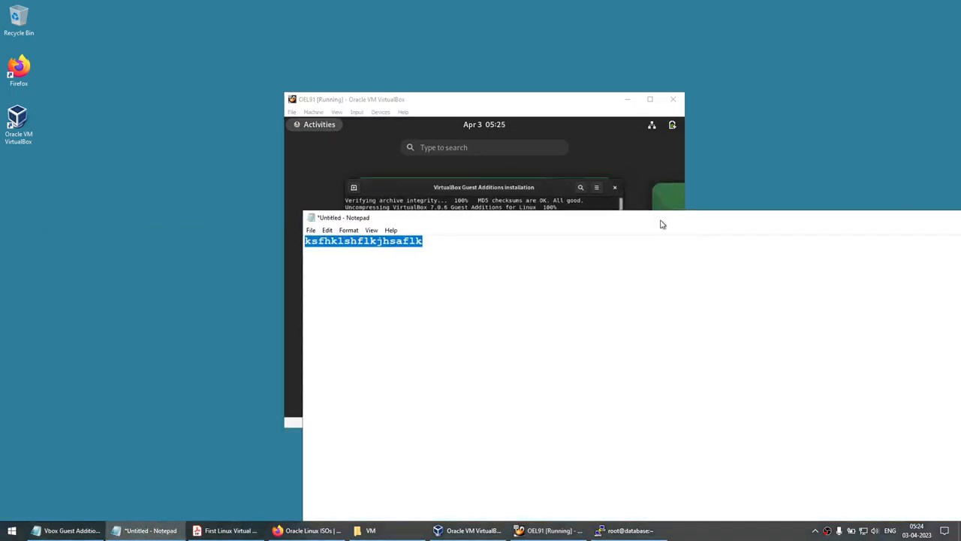
pyautogui.click(635, 279)
pyautogui.hotkey('ctrl', 'v')
pyautogui.press('Return')
pyautogui.press('Return')
pyautogui.press('Return')
pyautogui.hotkey('ctrl', 'v')
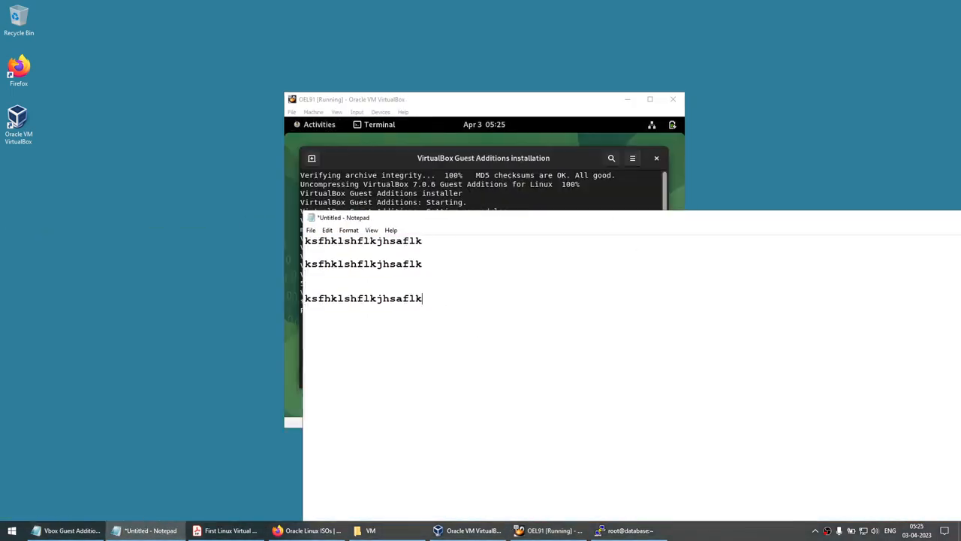
# Close the finished Guest Additions installer and try pasting into a new guest terminal
pyautogui.click(546, 190)
pyautogui.press('Return')
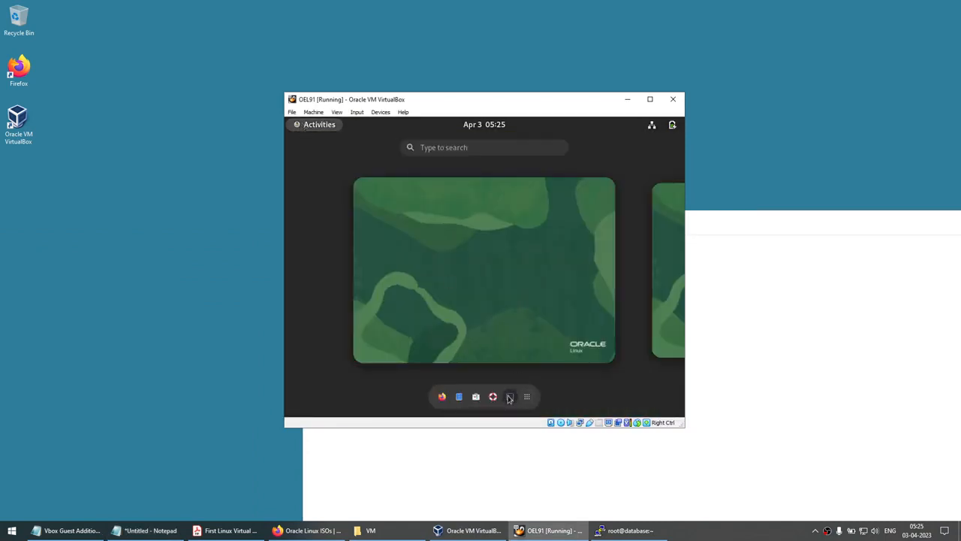
pyautogui.click(508, 398)
pyautogui.rightClick(451, 212)
pyautogui.click(487, 251)
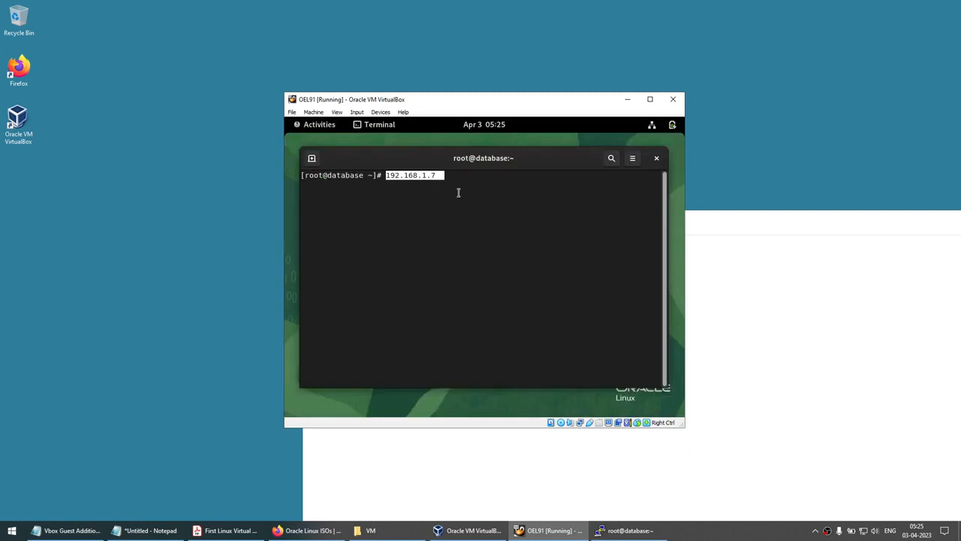
# Add a fourth test line in Notepad, then clear the guest prompt and enter shutdown -h now
pyautogui.click(877, 294)
pyautogui.doubleClick(531, 296)
pyautogui.hotkey('ctrl', 'c')
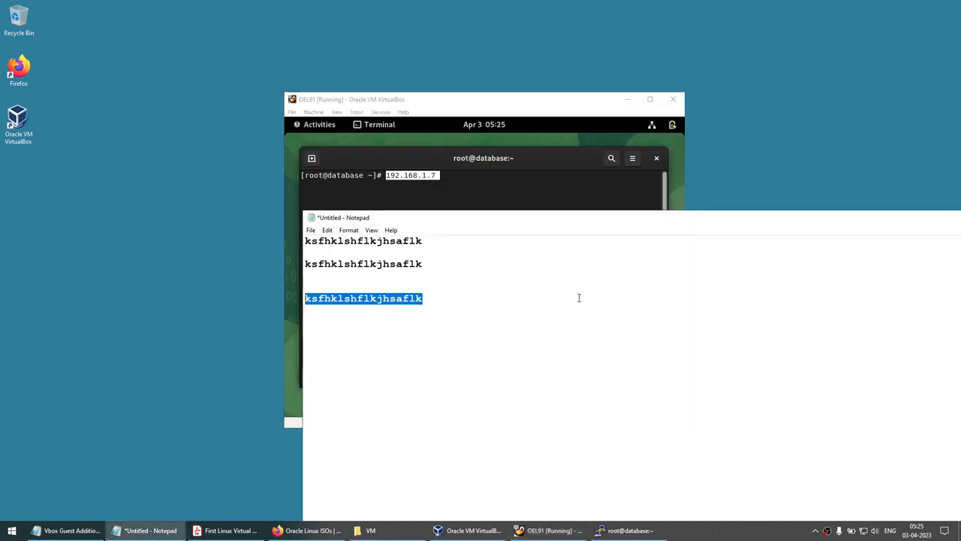
pyautogui.click(581, 298)
pyautogui.hotkey('ctrl', 'v')
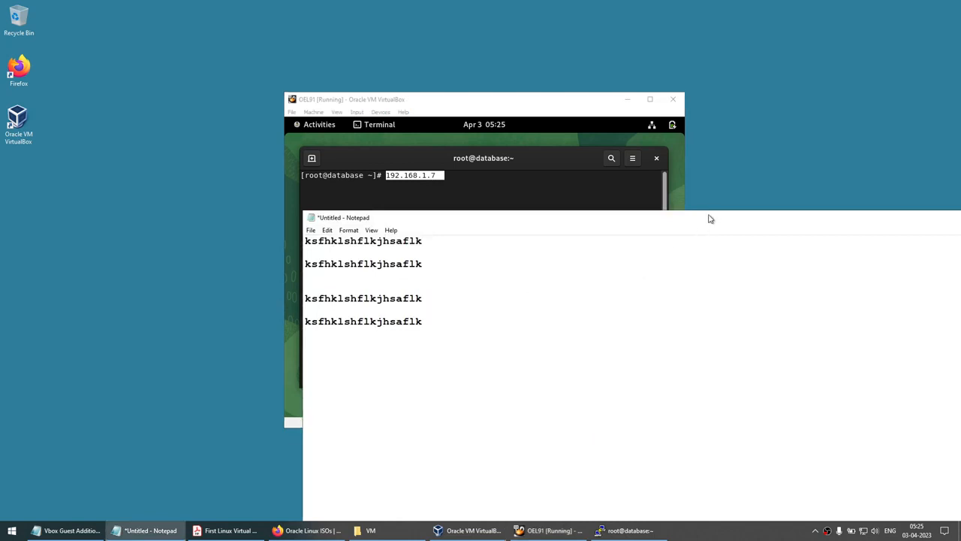
pyautogui.moveTo(708, 217); pyautogui.dragTo(359, 235)
pyautogui.click(849, 235)
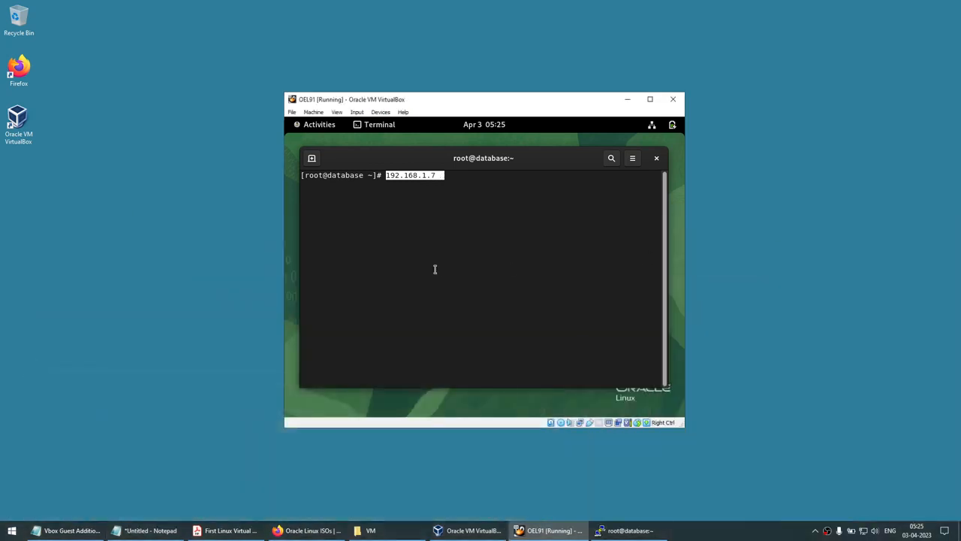
pyautogui.press('BackSpace')
pyautogui.press('BackSpace')
pyautogui.press('BackSpace')
pyautogui.press('BackSpace')
pyautogui.press('BackSpace')
pyautogui.press('BackSpace')
pyautogui.press('BackSpace')
pyautogui.press('BackSpace')
pyautogui.press('BackSpace')
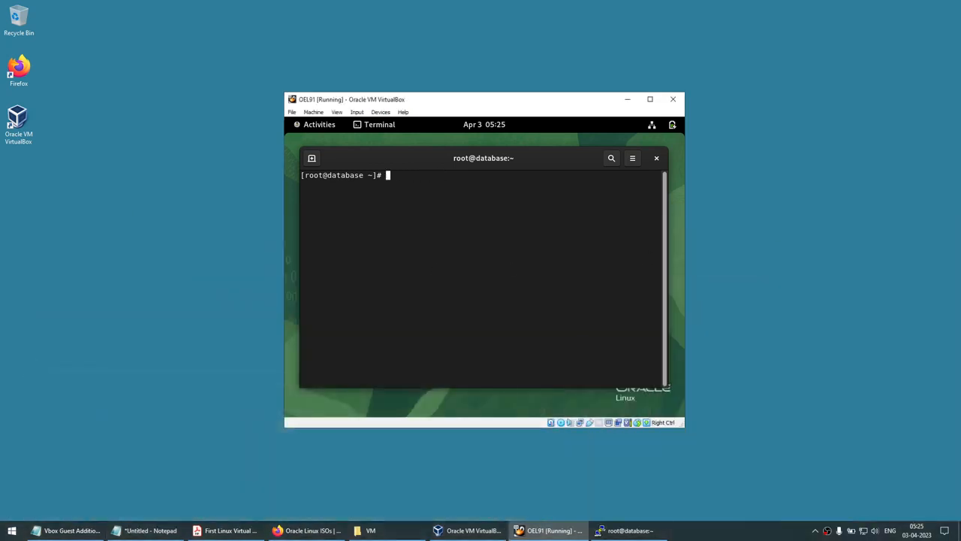
pyautogui.write('shutdown -h now')
# Shut down and power off OEL91, returning to the VirtualBox Manager
pyautogui.press('Return')
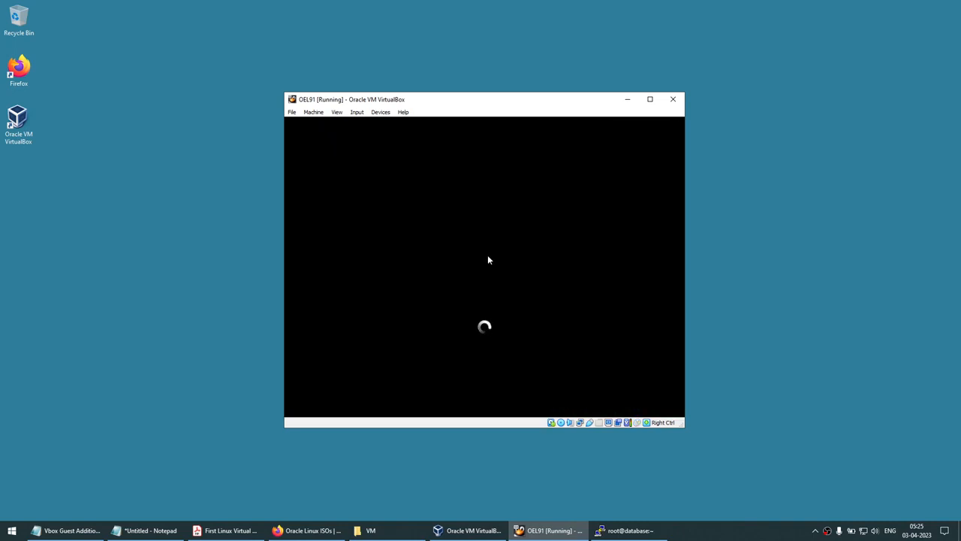
pyautogui.click(675, 99)
pyautogui.click(452, 274)
pyautogui.click(442, 290)
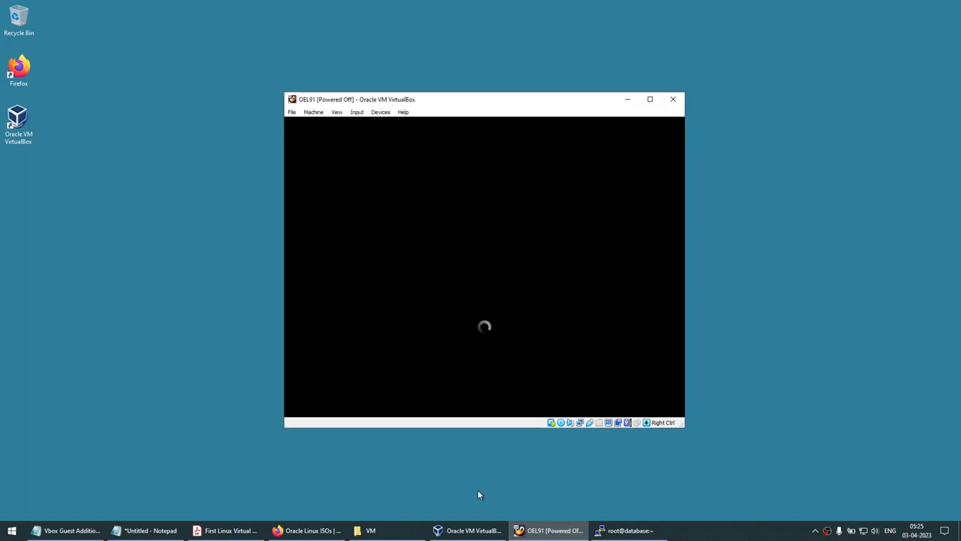
pyautogui.click(467, 531)
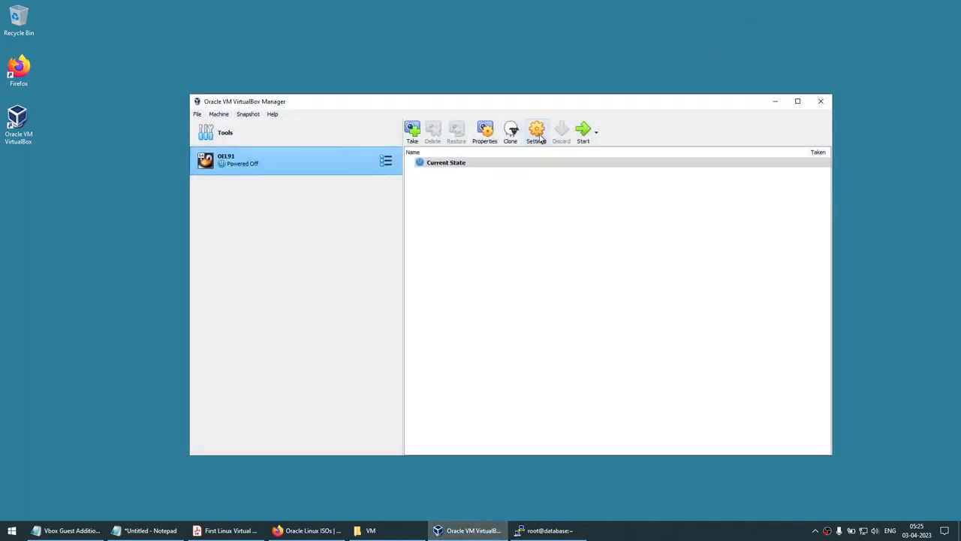
# Set OEL91's Shared Clipboard to Bidirectional, save, and reopen Settings on Shared Folders
pyautogui.click(538, 135)
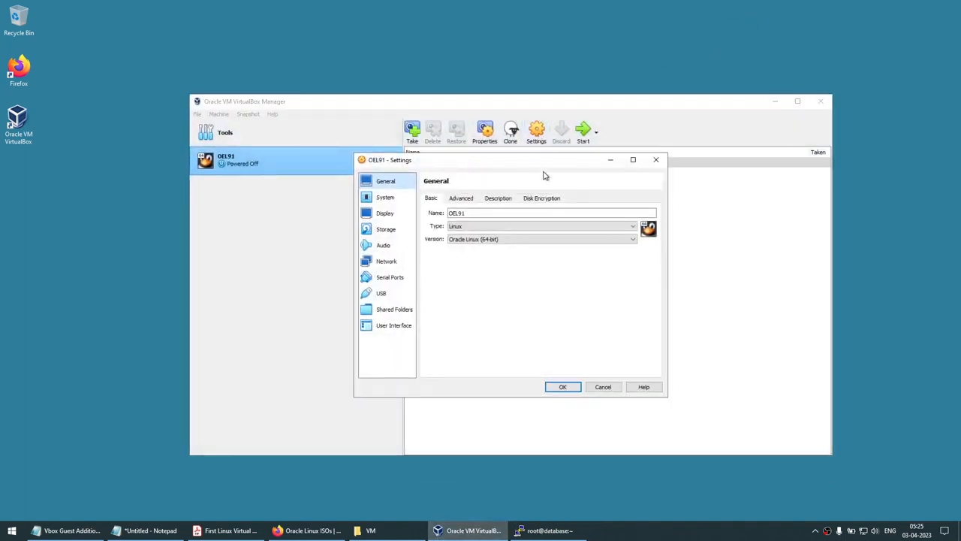
pyautogui.click(657, 159)
pyautogui.rightClick(268, 163)
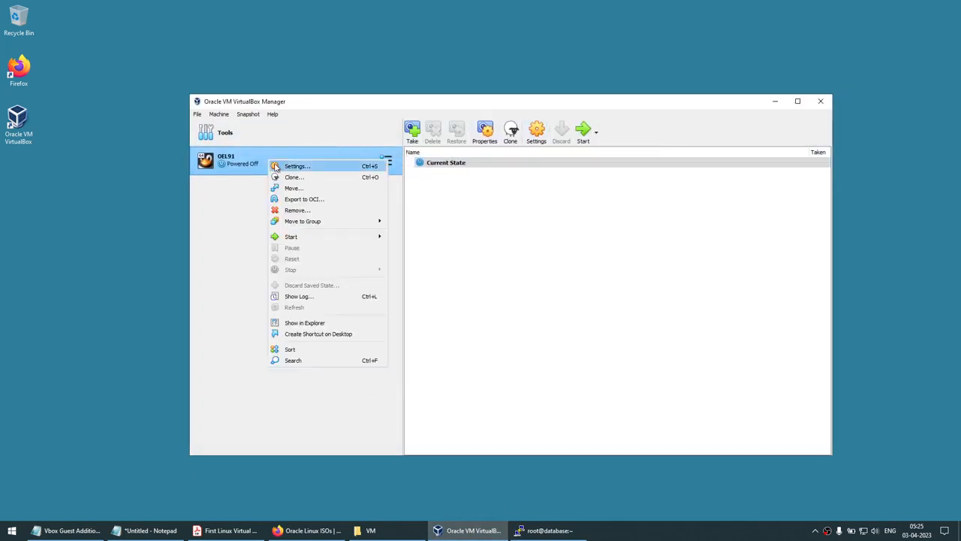
pyautogui.click(276, 165)
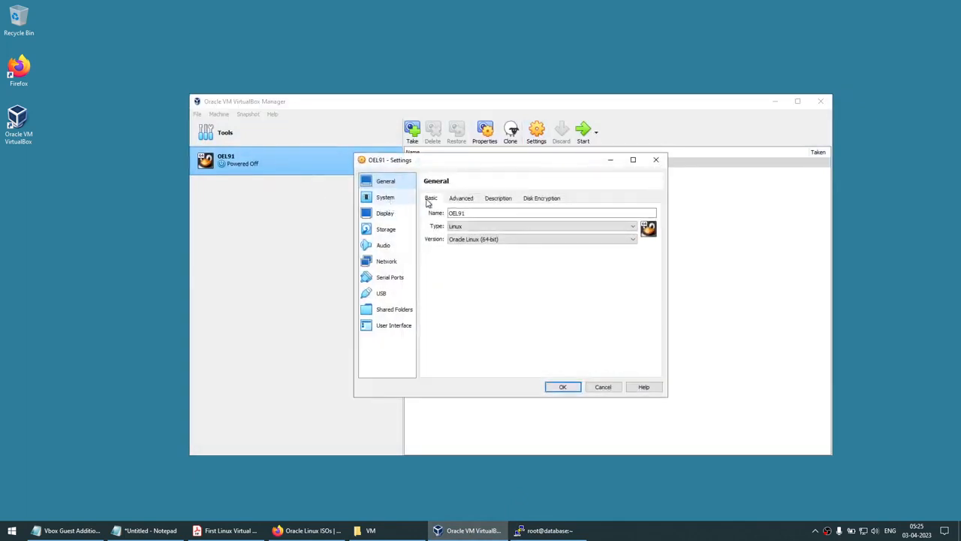
pyautogui.click(459, 199)
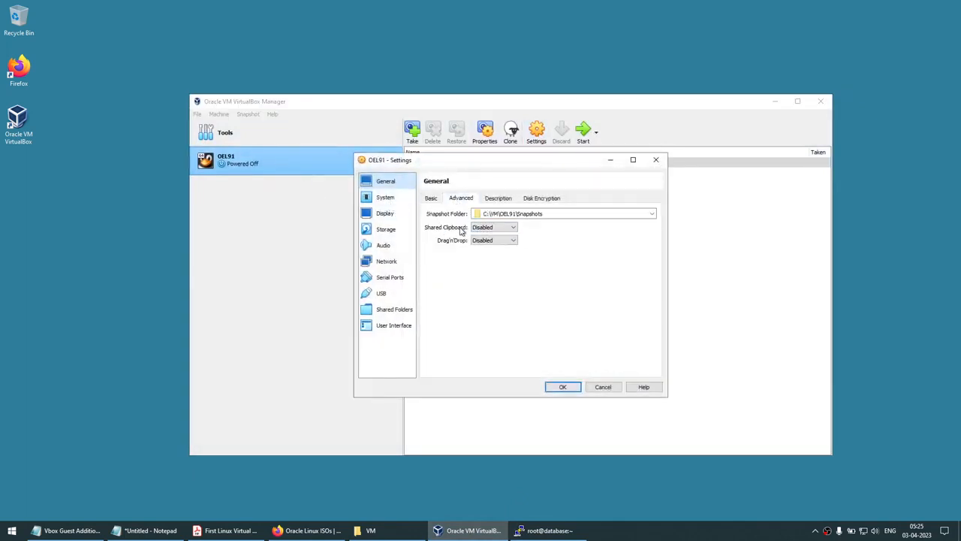
pyautogui.click(489, 228)
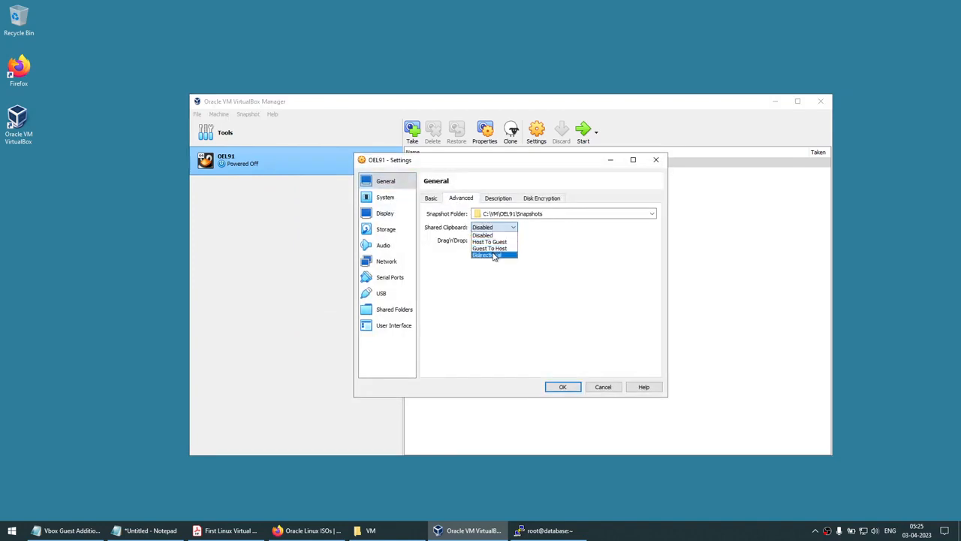
pyautogui.click(492, 255)
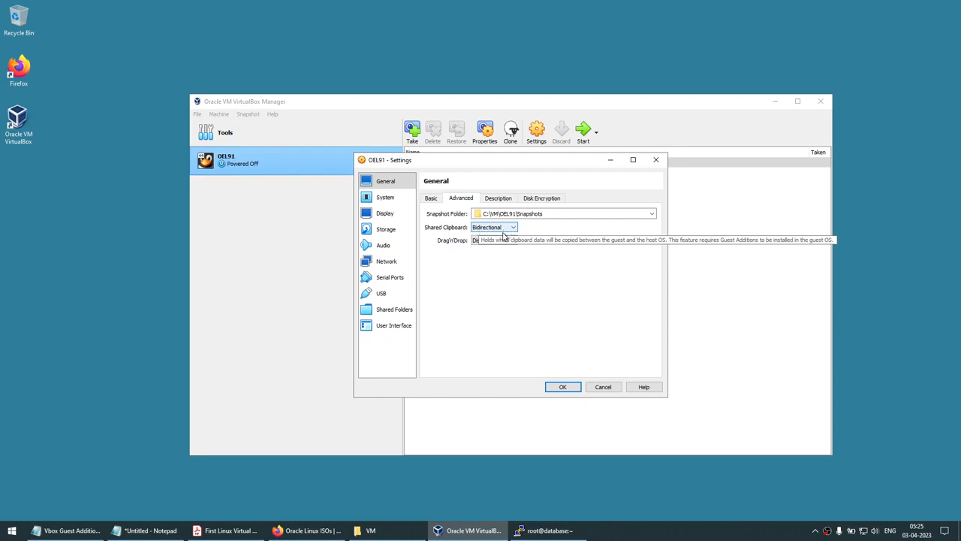
pyautogui.click(559, 386)
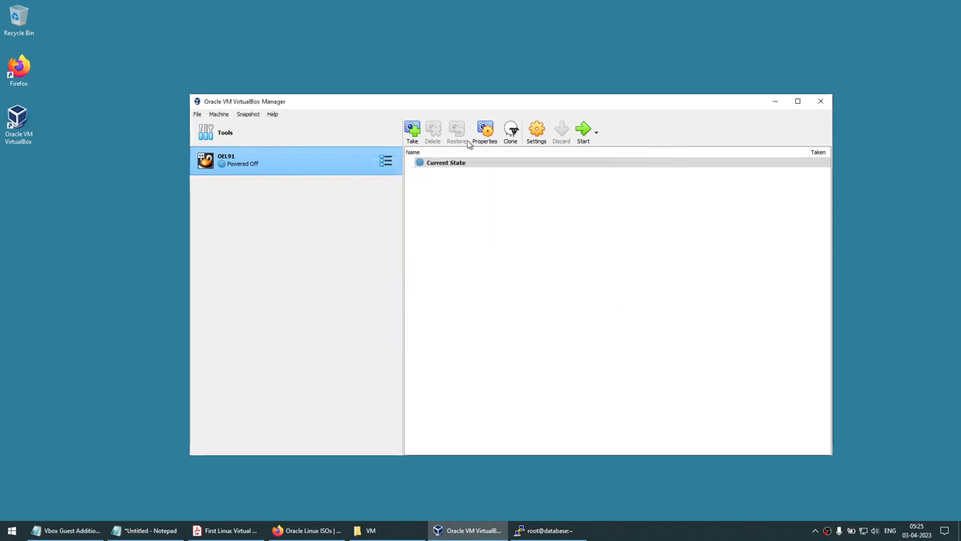
pyautogui.click(543, 133)
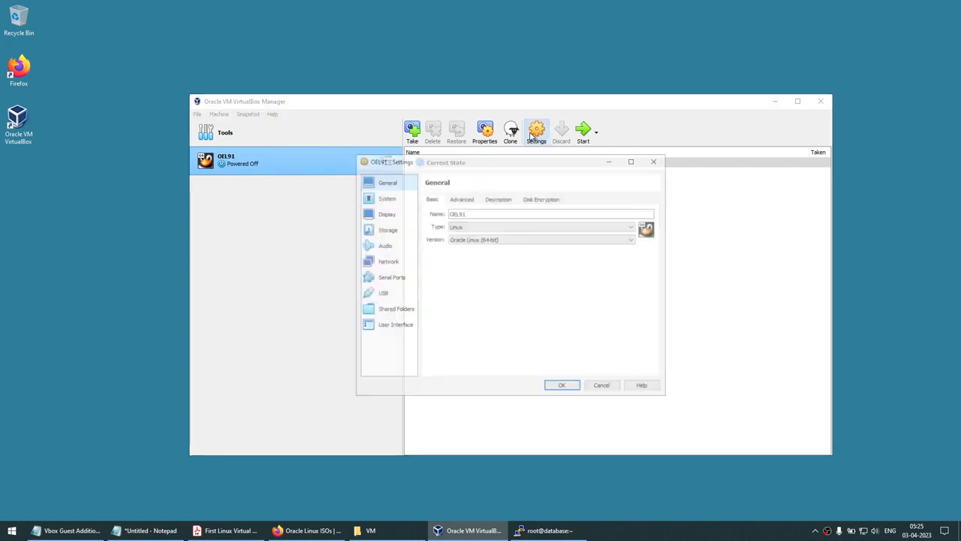
pyautogui.click(391, 309)
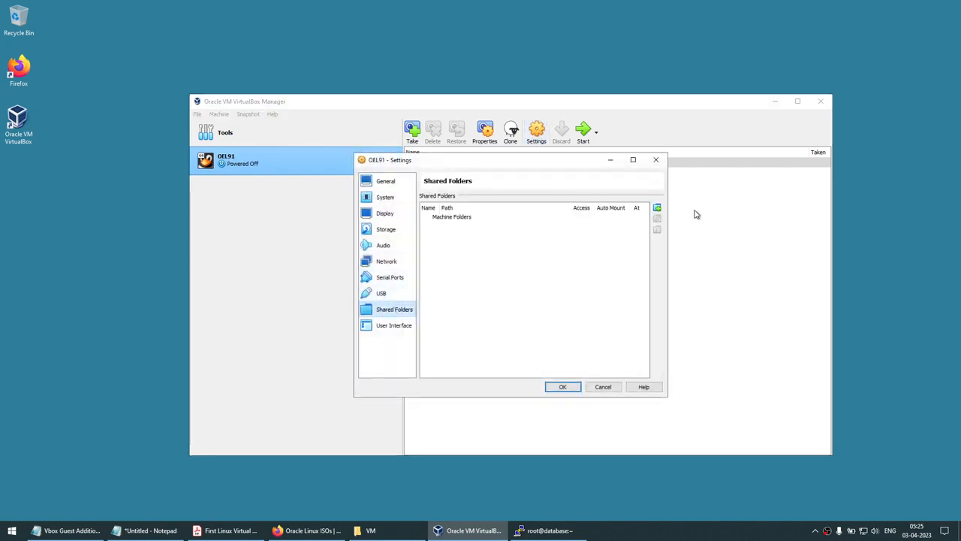
# Add the host C:\ drive as shared folder C_DRIVE
pyautogui.click(658, 209)
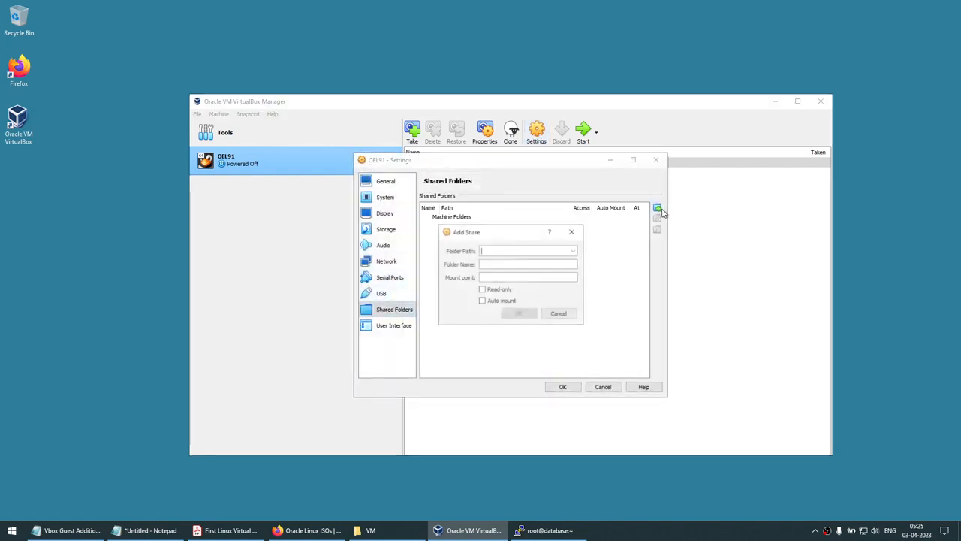
pyautogui.click(574, 253)
pyautogui.click(575, 251)
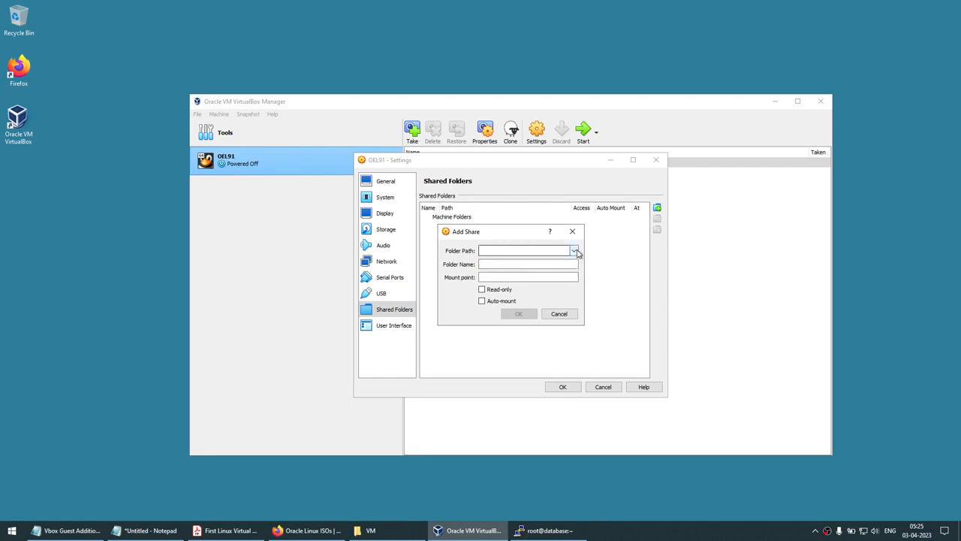
pyautogui.click(575, 251)
pyautogui.click(528, 269)
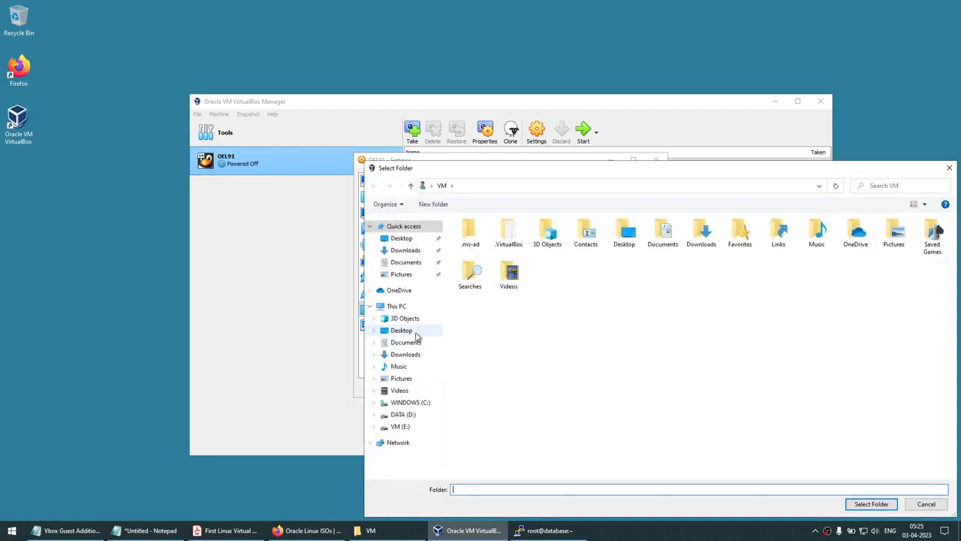
pyautogui.click(410, 403)
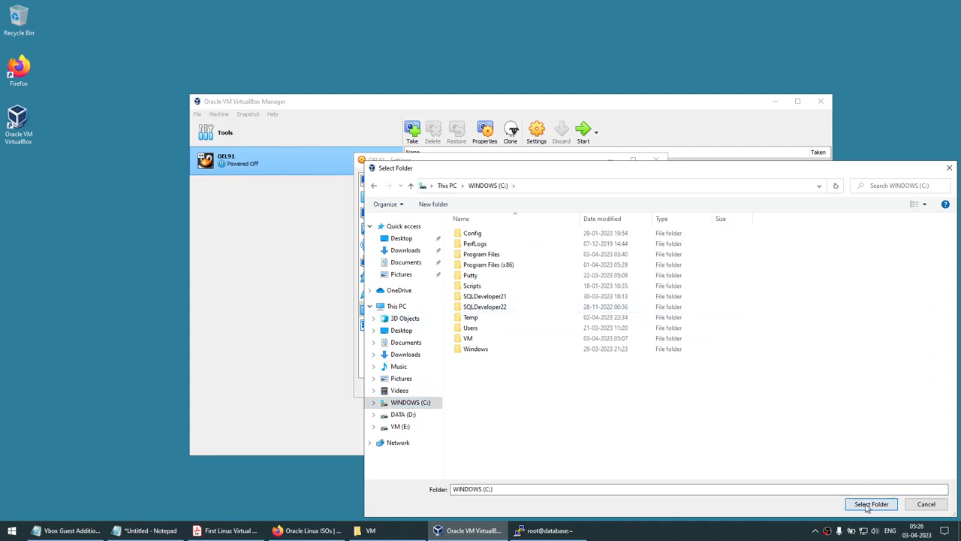
pyautogui.click(872, 504)
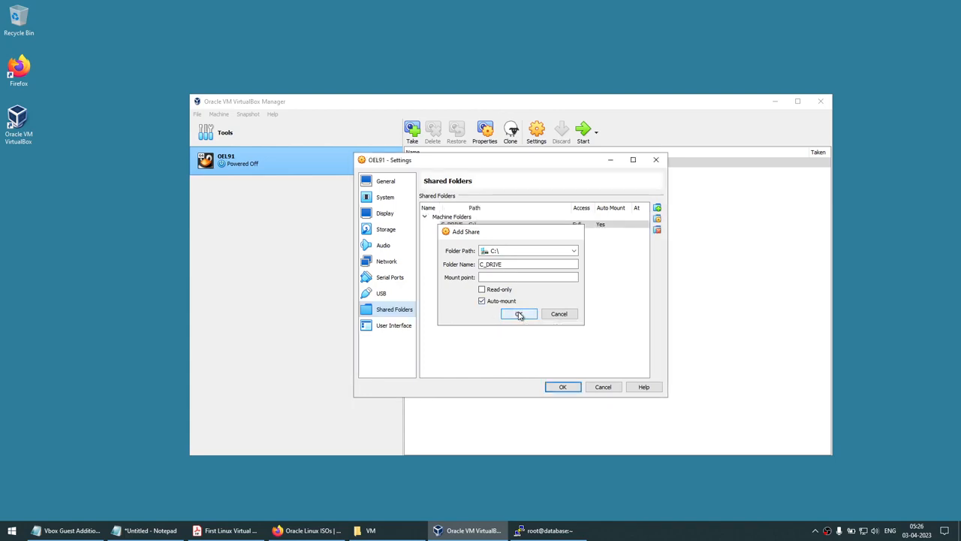
pyautogui.click(519, 315)
# Save the settings, start OEL91, and minimize the VirtualBox Manager
pyautogui.click(563, 390)
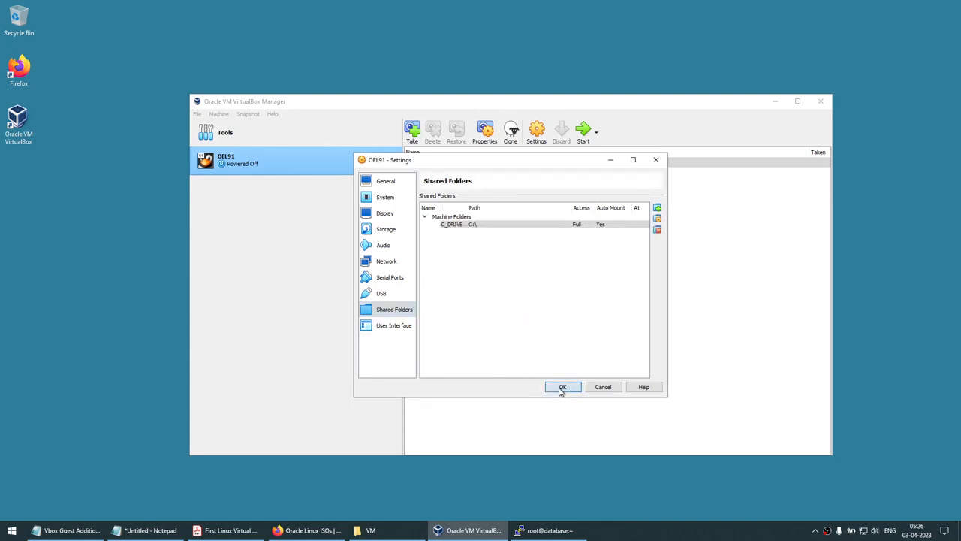
pyautogui.click(584, 135)
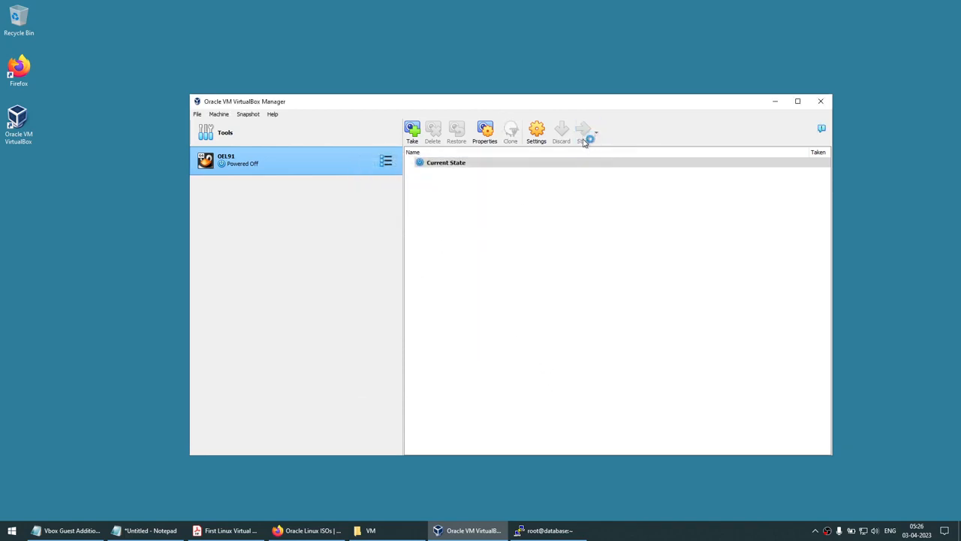
pyautogui.click(778, 101)
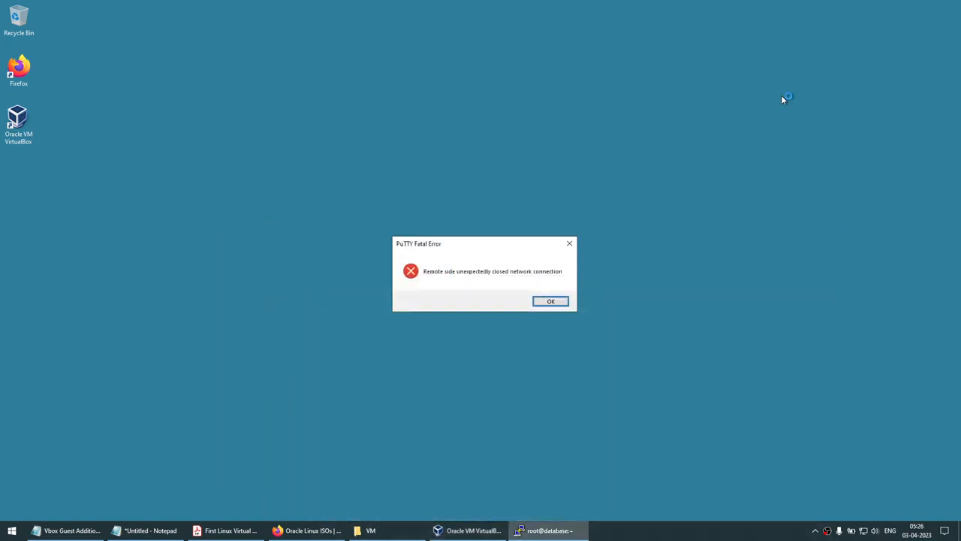
# Dismiss the PuTTY error, tuck Notepad away, and maximize OEL91 at its login screen
pyautogui.click(550, 301)
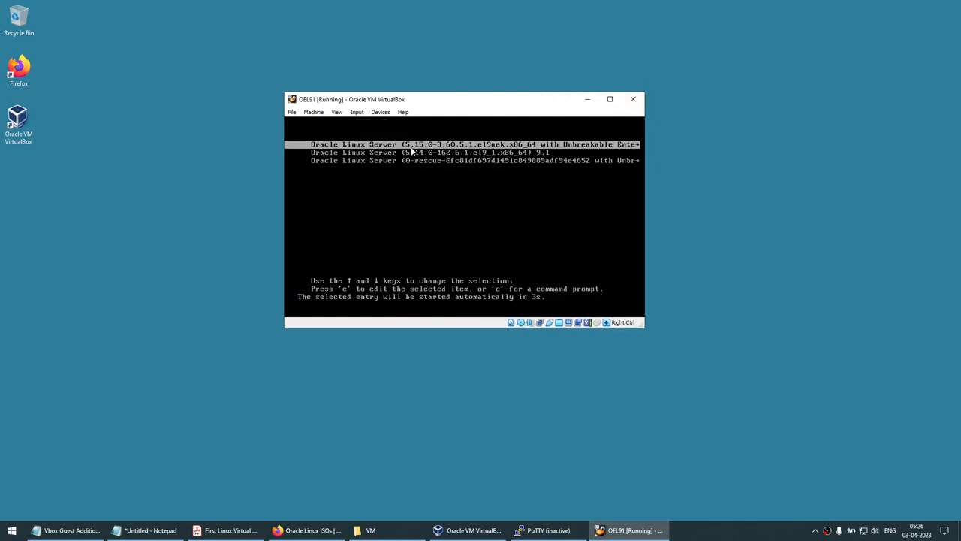
pyautogui.click(150, 530)
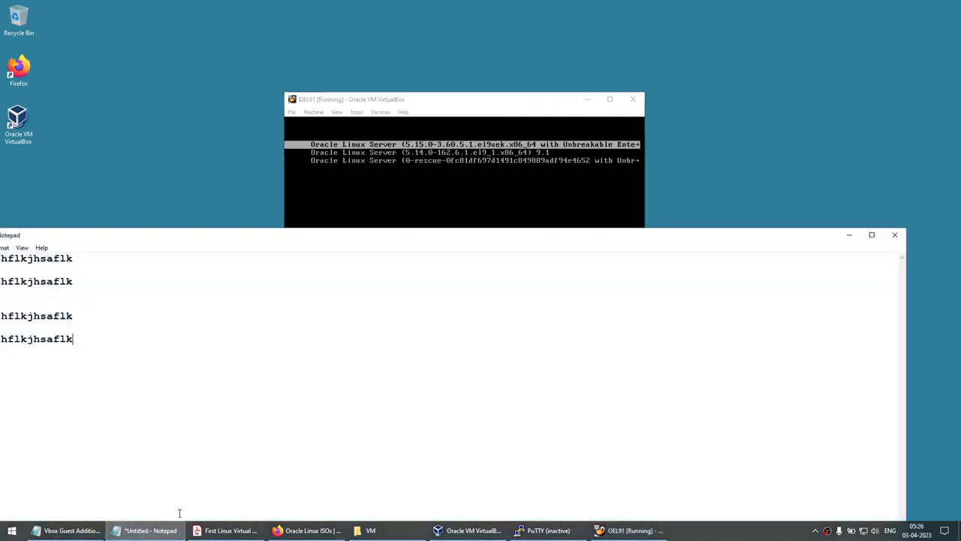
pyautogui.moveTo(228, 244); pyautogui.dragTo(137, 242)
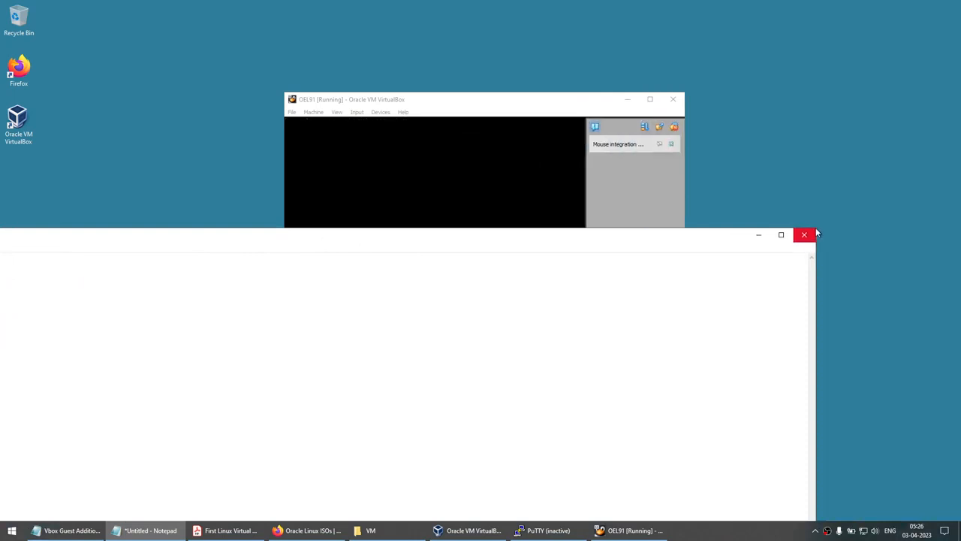
pyautogui.moveTo(815, 230); pyautogui.dragTo(655, 389)
pyautogui.moveTo(498, 399); pyautogui.dragTo(812, 177)
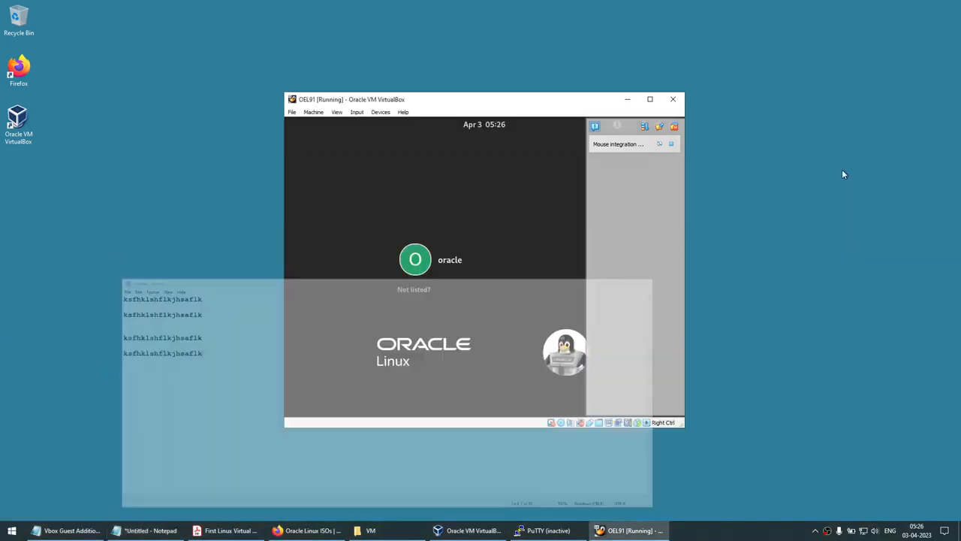
pyautogui.click(844, 168)
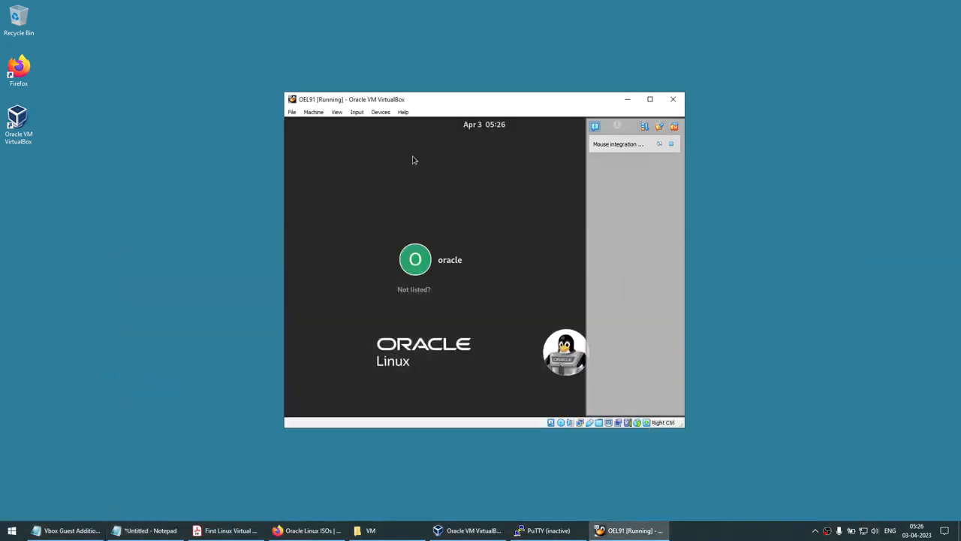
pyautogui.click(650, 99)
# Log in to the guest as root through 'Not listed?' and close the mouse notice
pyautogui.click(72, 16)
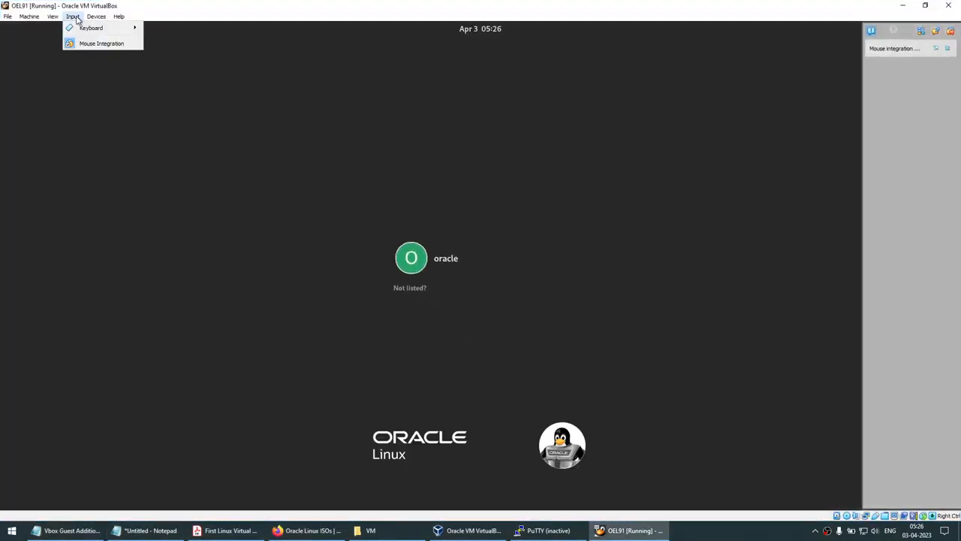
pyautogui.moveTo(82, 27)
pyautogui.click(208, 55)
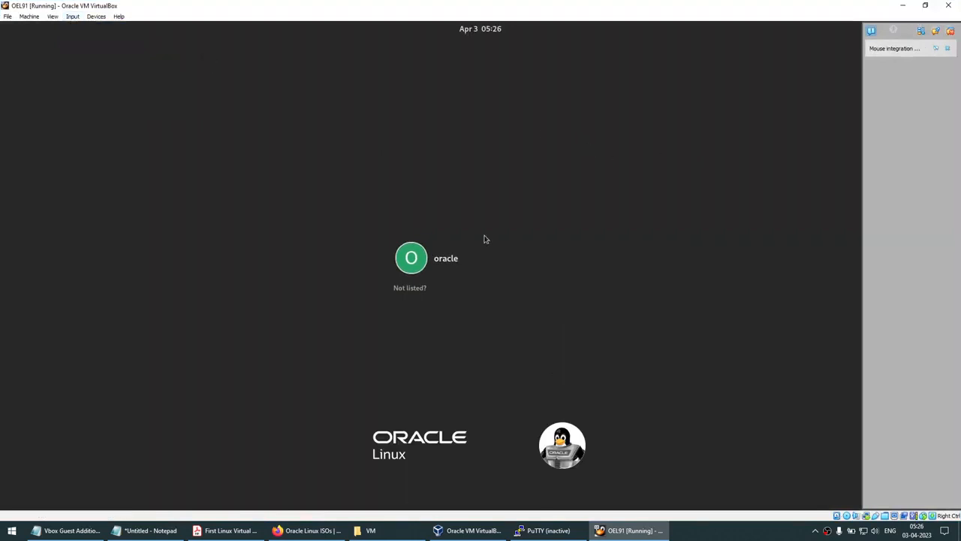
pyautogui.click(421, 291)
pyautogui.write('root')
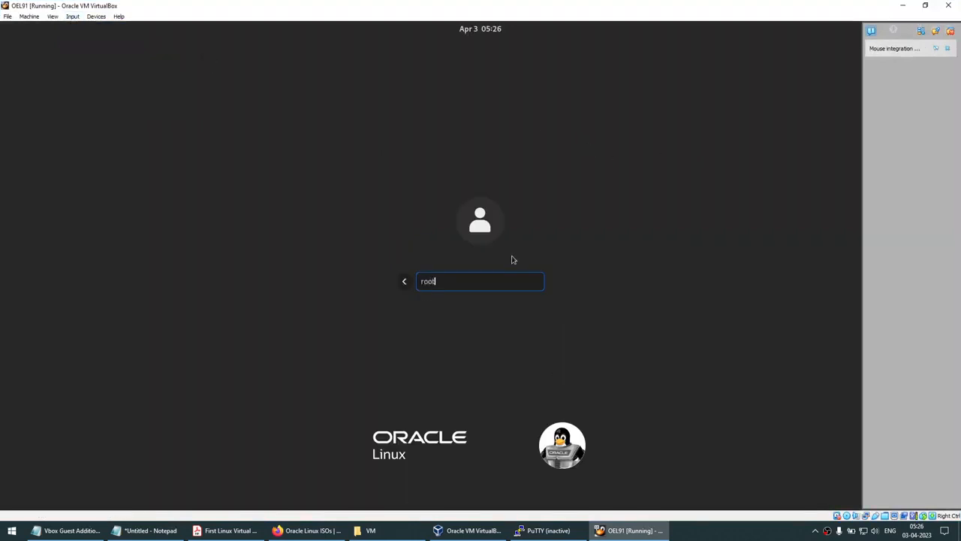
pyautogui.press('Return')
pyautogui.write('•••••')
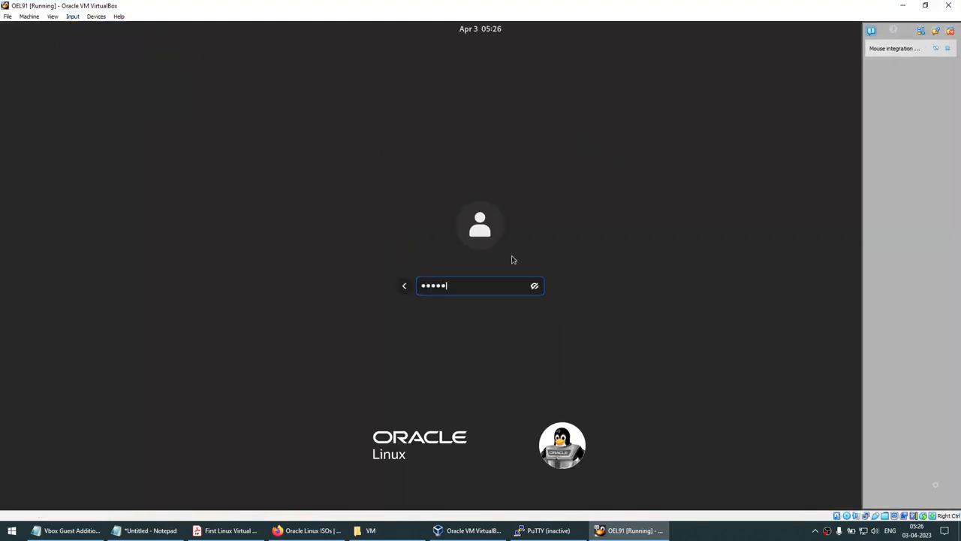
pyautogui.write('•••')
pyautogui.press('Return')
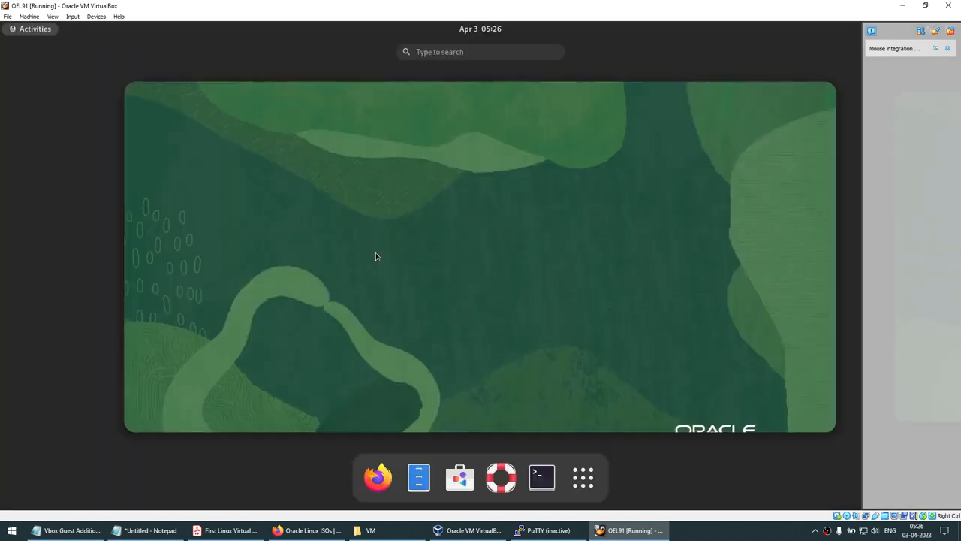
pyautogui.click(948, 49)
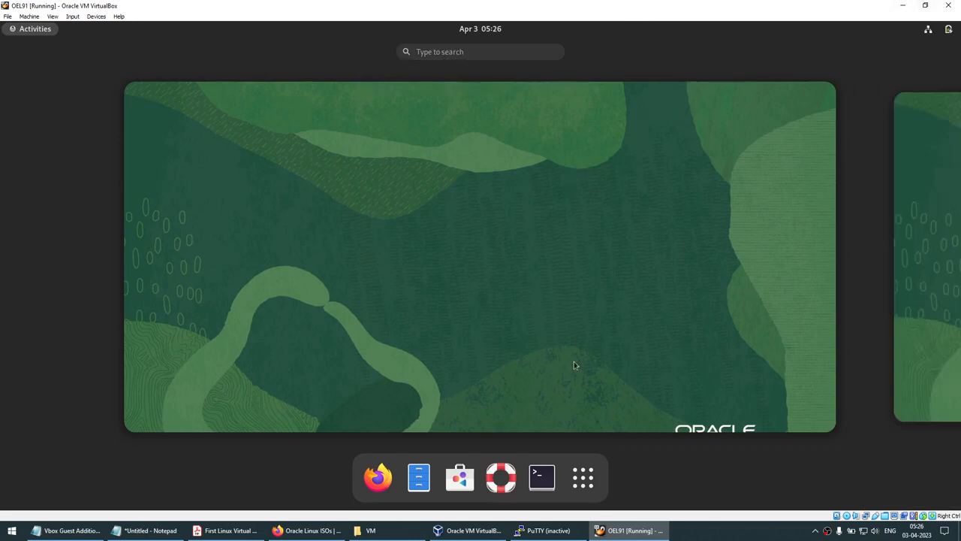
# Replace the Notepad text with 'COPY FROM W' and select it for copying
pyautogui.click(146, 530)
pyautogui.hotkey('ctrl', 'a')
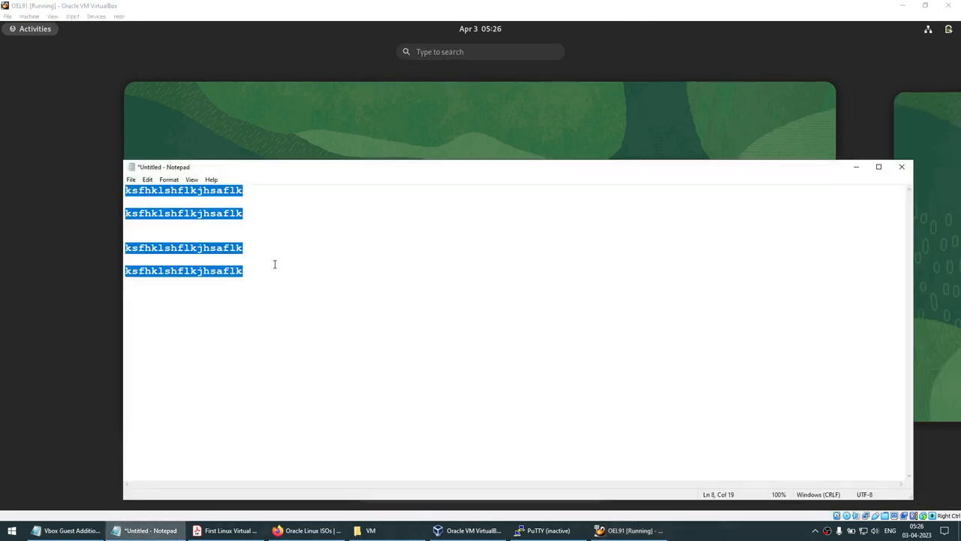
pyautogui.press('BackSpace')
pyautogui.write('COP')
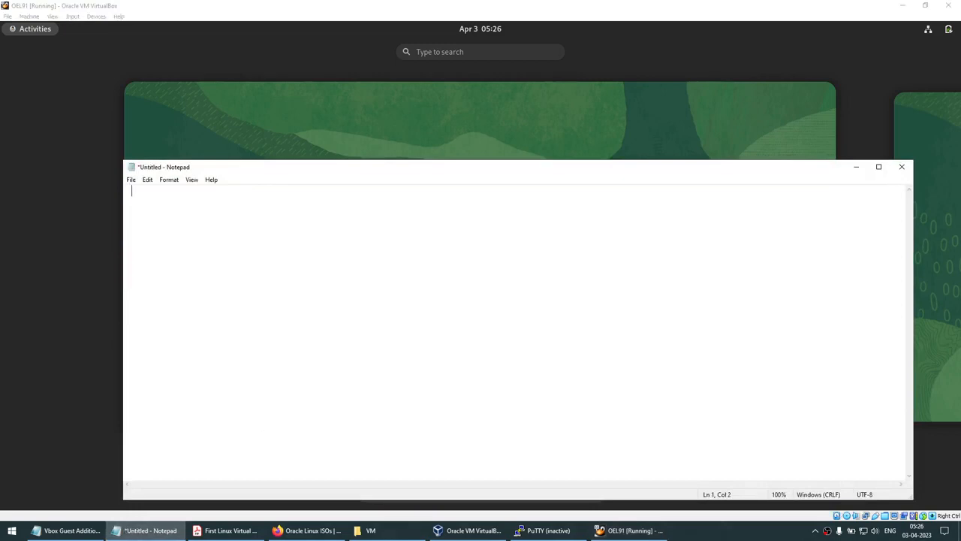
pyautogui.write('Y FROM WINDOWS')
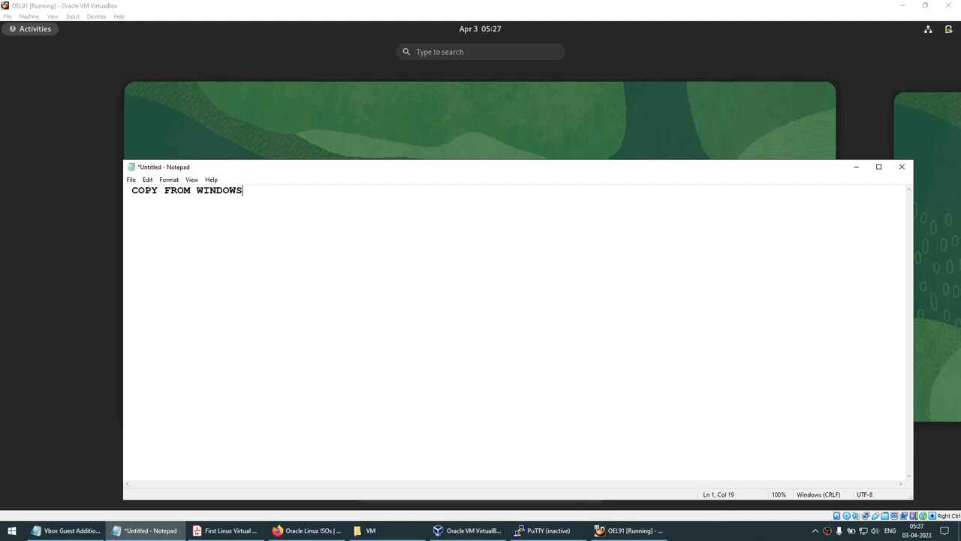
pyautogui.hotkey('ctrl', 'a')
# Open a guest terminal and paste the host Notepad text into it
pyautogui.click(464, 145)
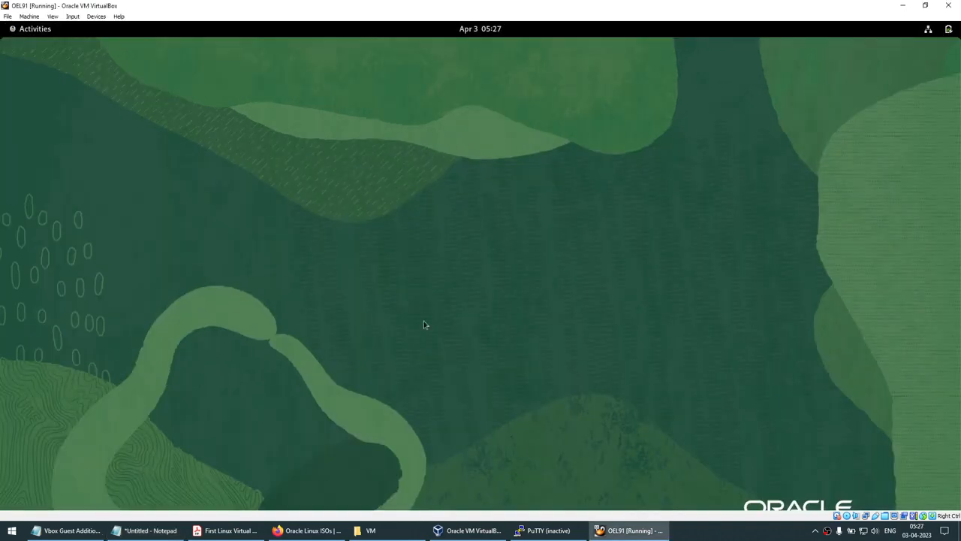
pyautogui.press('super')
pyautogui.click(545, 474)
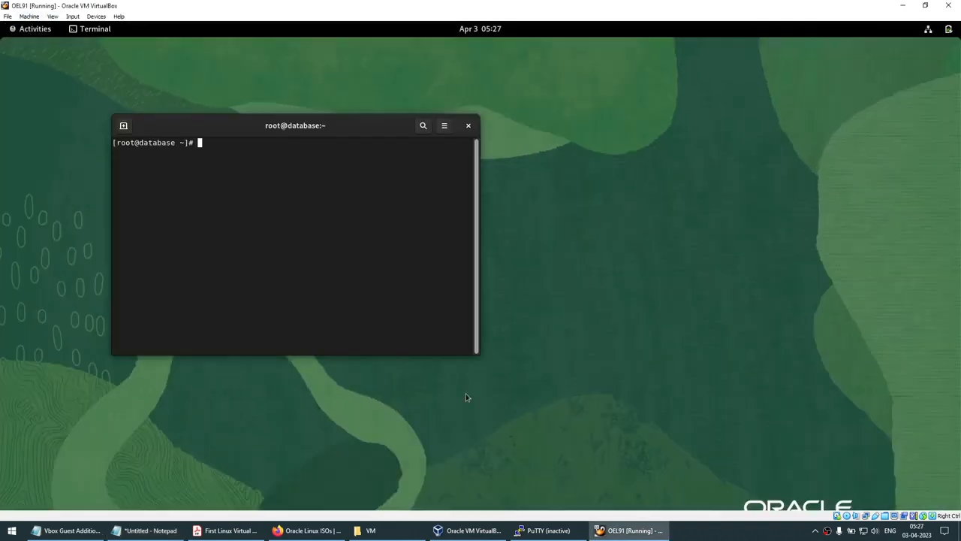
pyautogui.moveTo(311, 135); pyautogui.dragTo(625, 129)
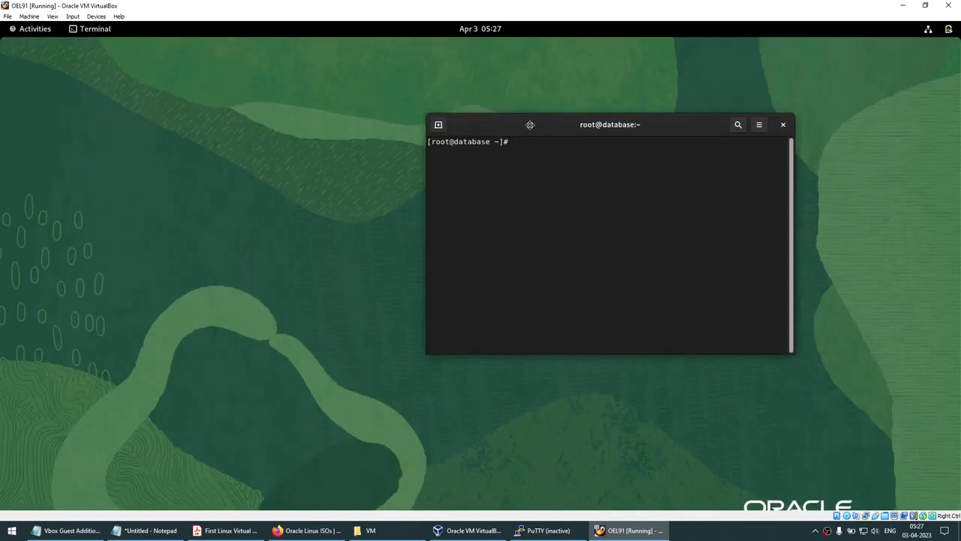
pyautogui.moveTo(530, 125); pyautogui.dragTo(356, 117)
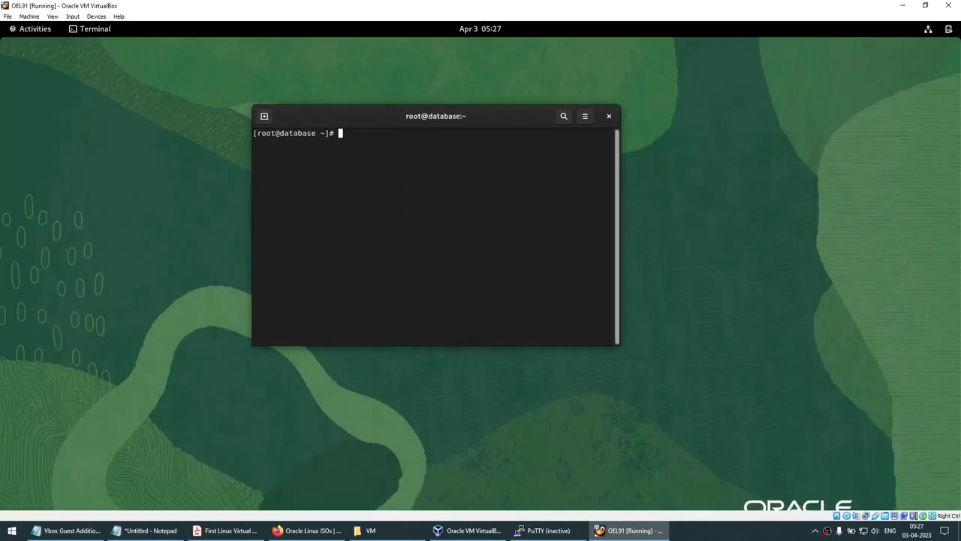
pyautogui.rightClick(425, 158)
pyautogui.click(451, 193)
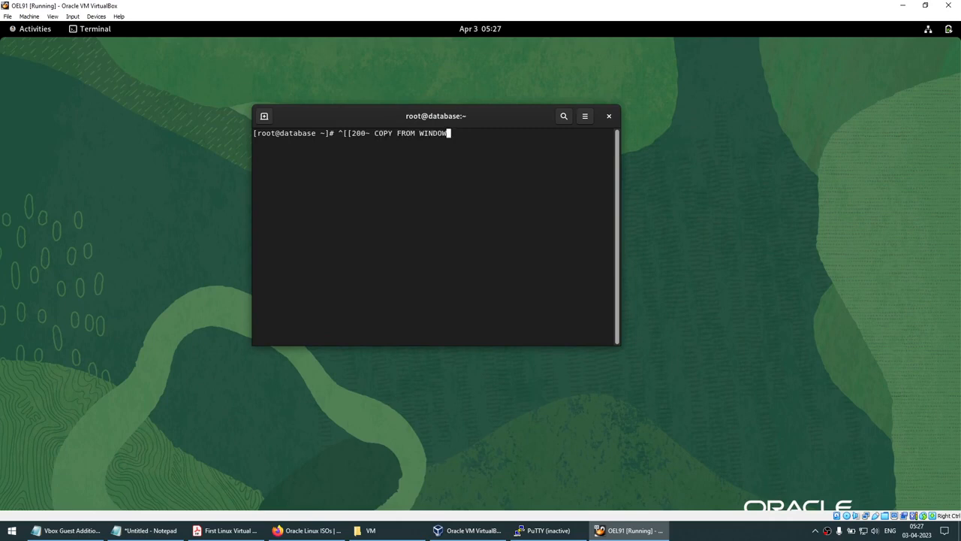
pyautogui.press('BackSpace')
pyautogui.press('BackSpace')
pyautogui.press('BackSpace')
pyautogui.press('BackSpace')
pyautogui.press('BackSpace')
pyautogui.press('BackSpace')
pyautogui.press('BackSpace')
pyautogui.press('BackSpace')
pyautogui.press('BackSpace')
pyautogui.press('BackSpace')
pyautogui.press('BackSpace')
pyautogui.press('BackSpace')
pyautogui.press('BackSpace')
pyautogui.press('BackSpace')
pyautogui.press('BackSpace')
pyautogui.press('BackSpace')
pyautogui.press('BackSpace')
pyautogui.press('BackSpace')
pyautogui.press('BackSpace')
pyautogui.press('BackSpace')
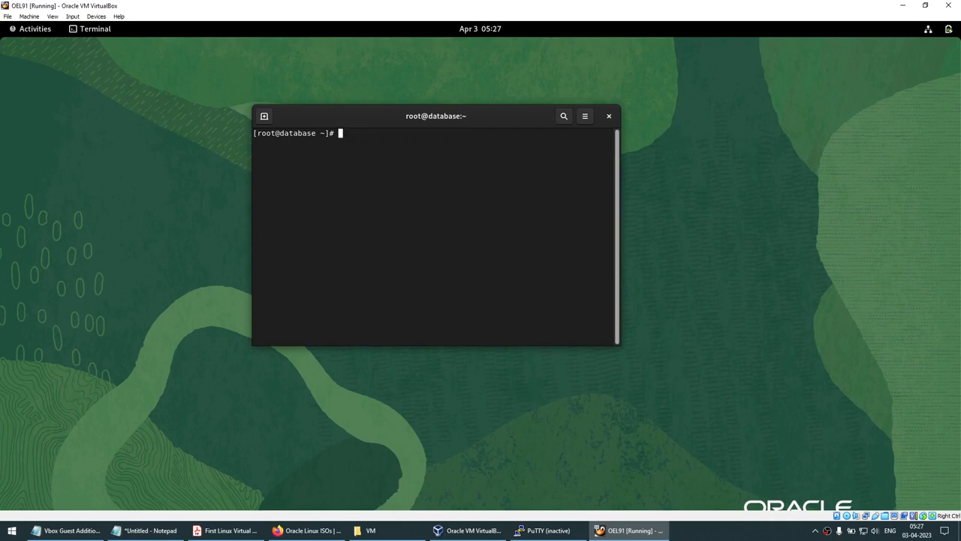
# Type 'THIS IS FROM LINUX' in the terminal, copy it, and paste it into Notepad
pyautogui.write('THIS IS FROM LINUX')
pyautogui.moveTo(339, 133); pyautogui.dragTo(405, 141)
pyautogui.rightClick(410, 145)
pyautogui.click(412, 144)
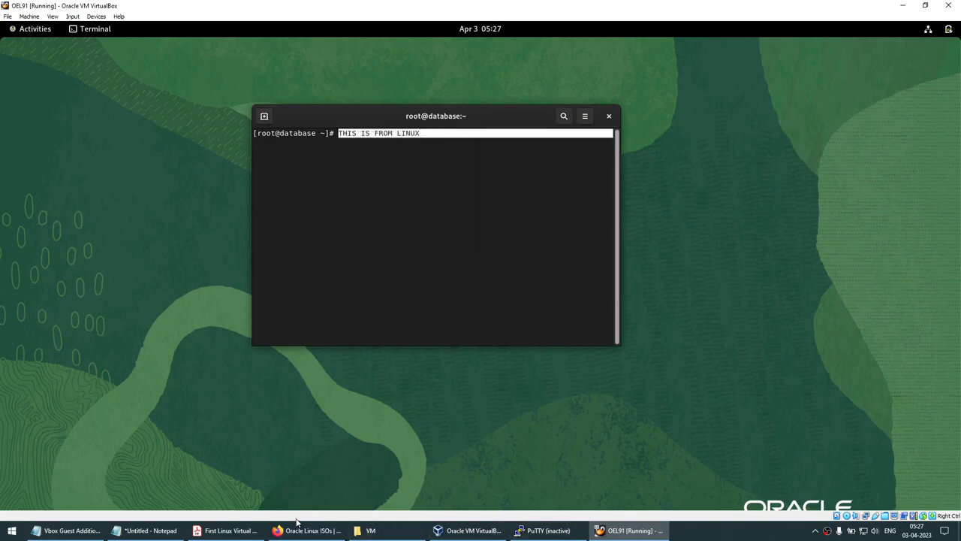
pyautogui.click(147, 531)
pyautogui.moveTo(363, 170); pyautogui.dragTo(495, 169)
pyautogui.click(462, 228)
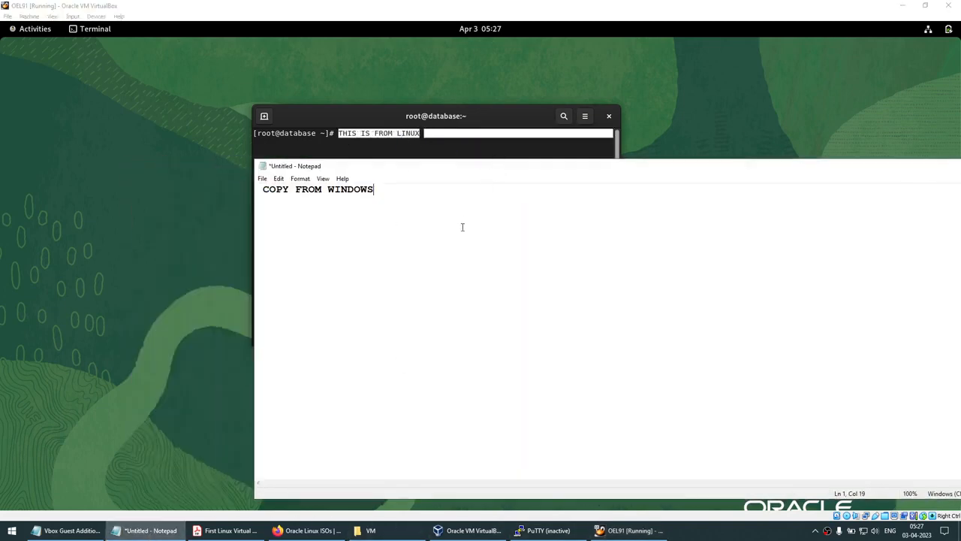
pyautogui.hotkey('ctrl', 'a')
pyautogui.hotkey('ctrl', 'v')
pyautogui.keyDown('ctrl'); pyautogui.scroll(16, 462, 227); pyautogui.keyUp('ctrl')
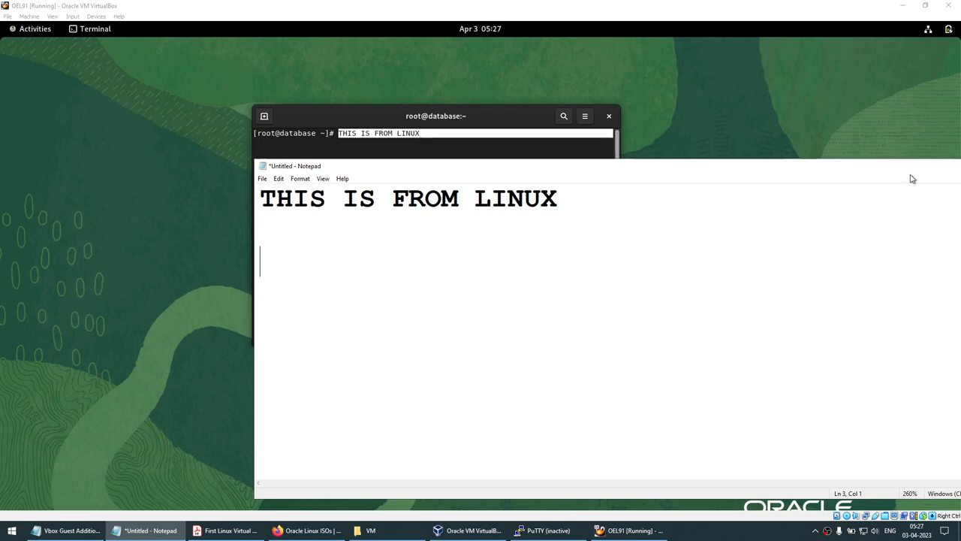
# Minimize Notepad and close the guest terminal
pyautogui.moveTo(749, 174); pyautogui.dragTo(588, 191)
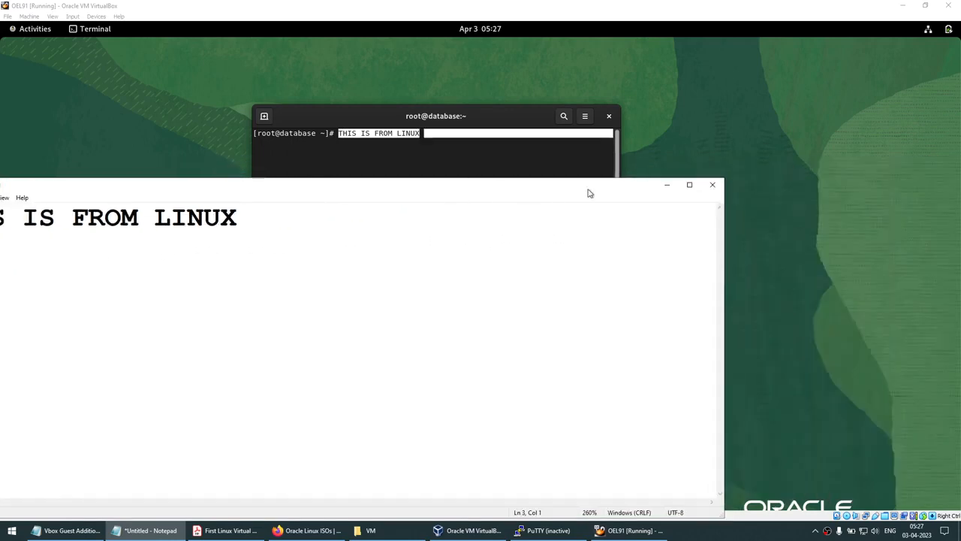
pyautogui.click(652, 183)
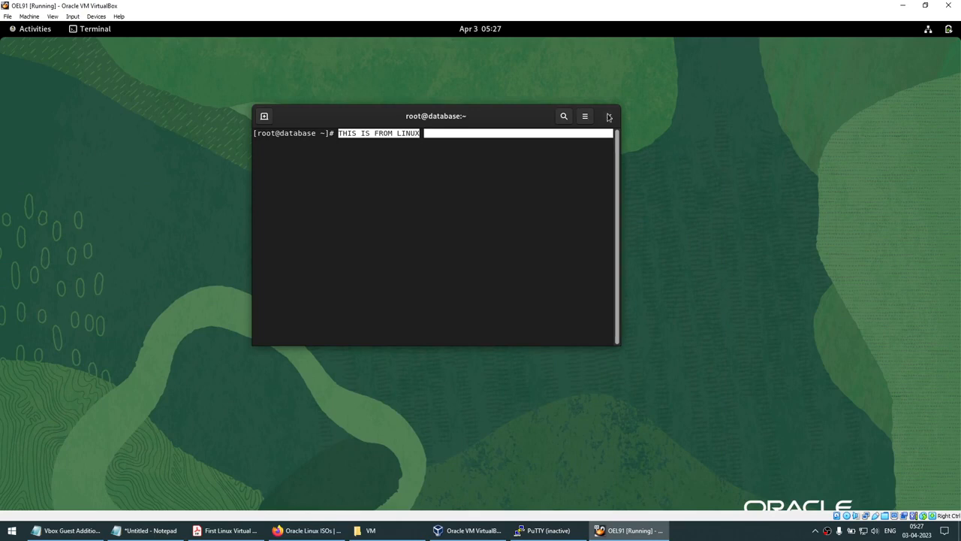
pyautogui.click(610, 118)
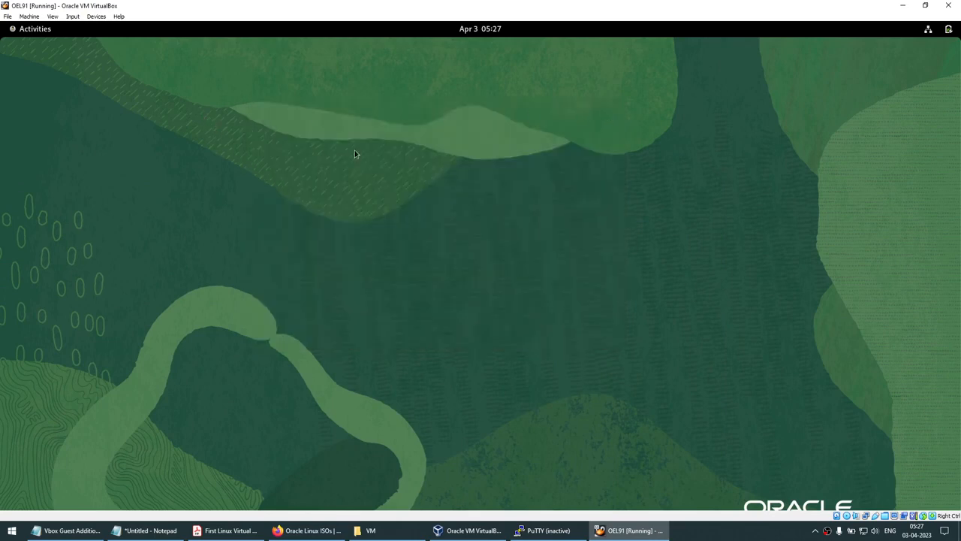
# Browse the shared C drive in the guest Files app, viewing Windows and BOOT folders
pyautogui.click(41, 32)
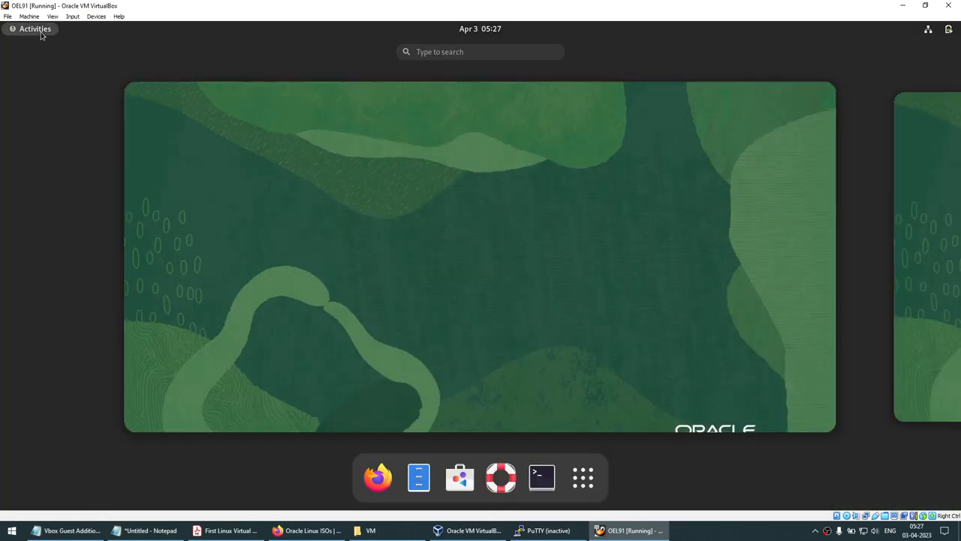
pyautogui.click(419, 475)
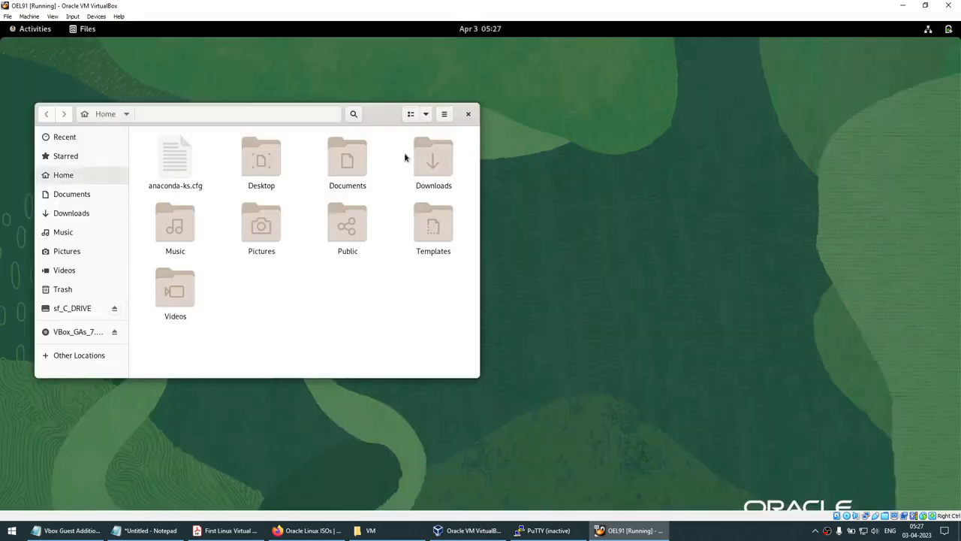
pyautogui.click(72, 309)
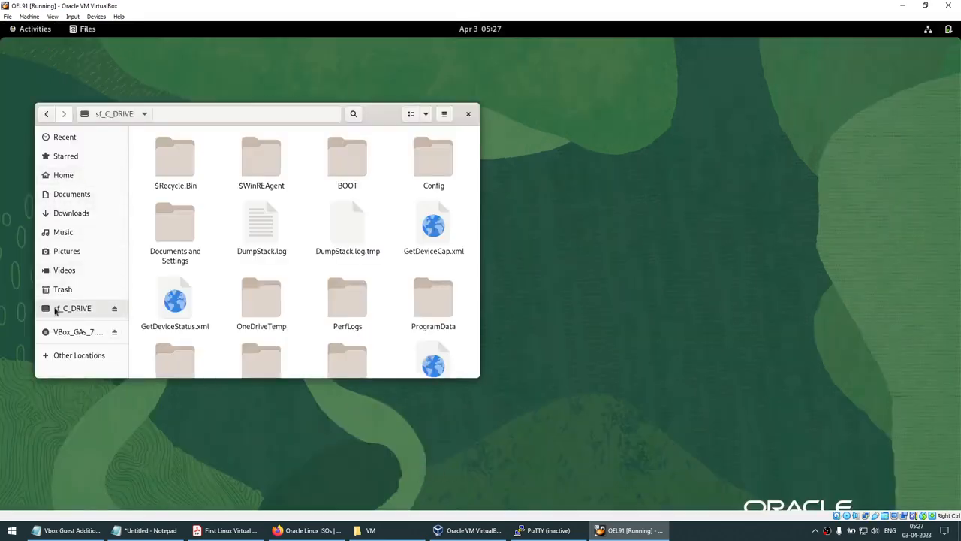
pyautogui.doubleClick(380, 110)
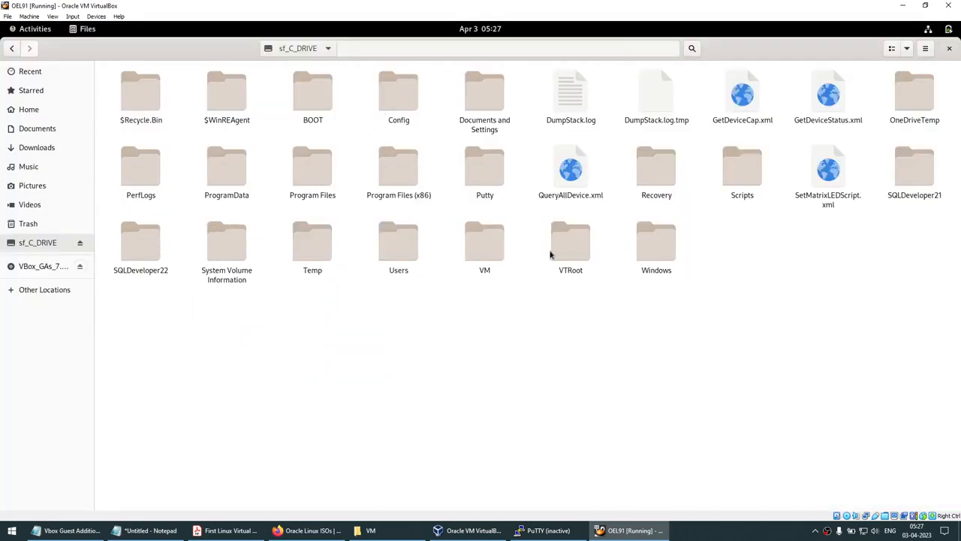
pyautogui.click(655, 254)
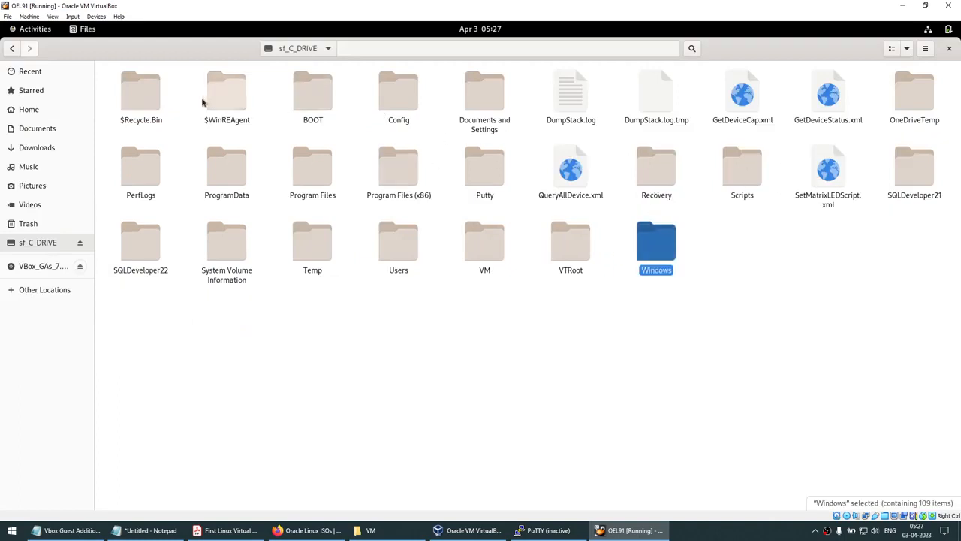
pyautogui.click(311, 108)
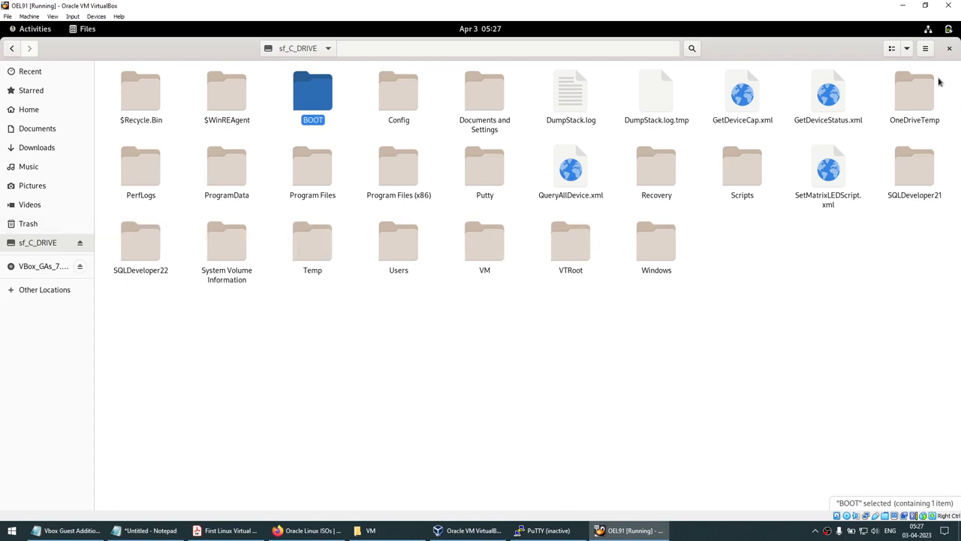
pyautogui.click(950, 51)
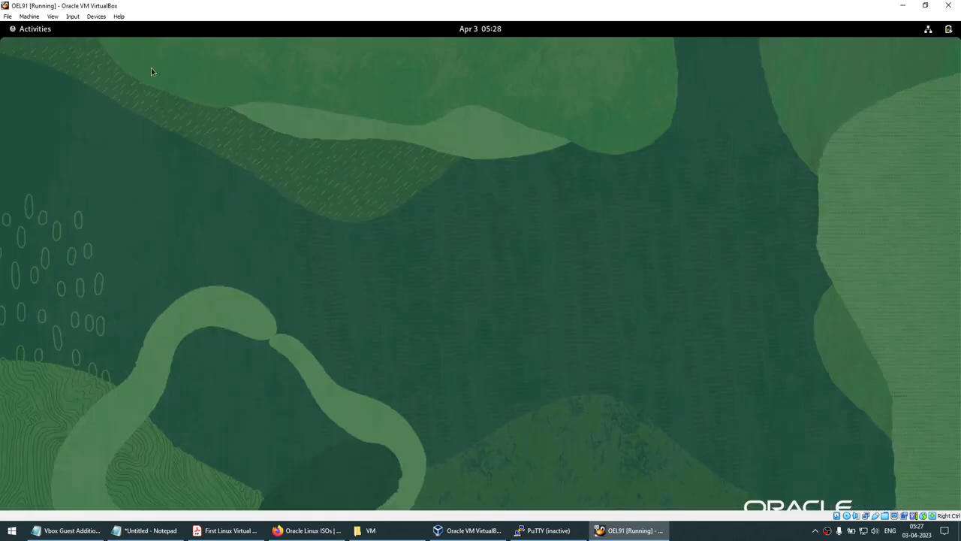
# Open and dismiss the Devices menu, then minimize the OEL91 window
pyautogui.click(95, 15)
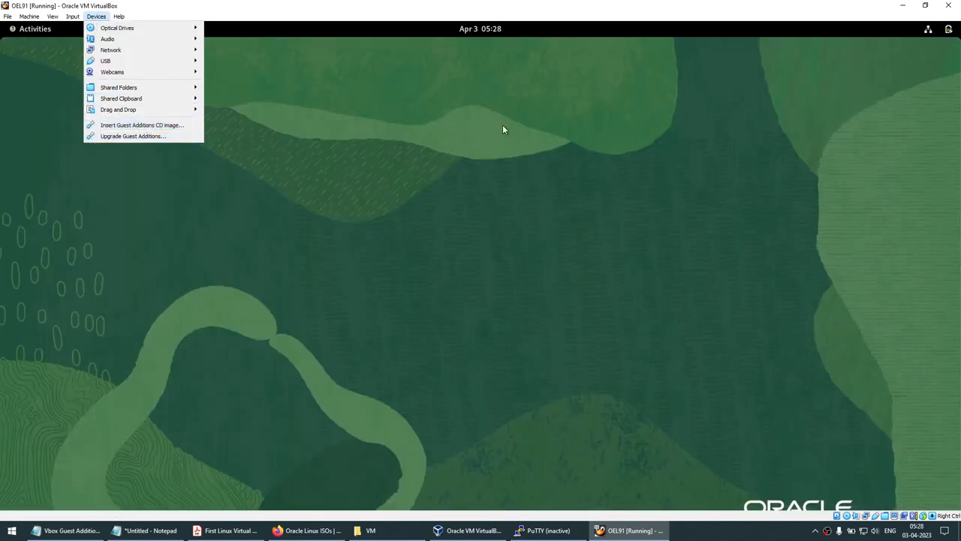
pyautogui.click(589, 126)
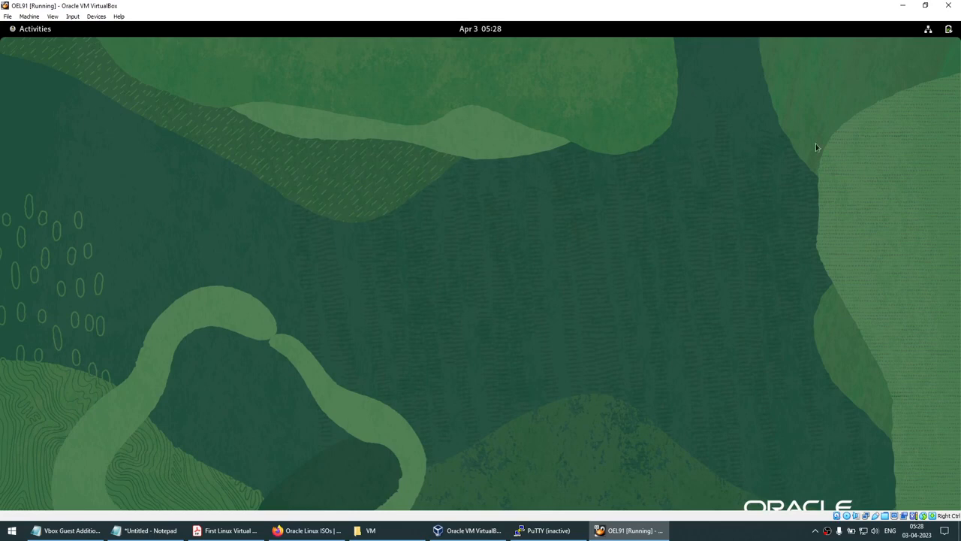
pyautogui.click(903, 5)
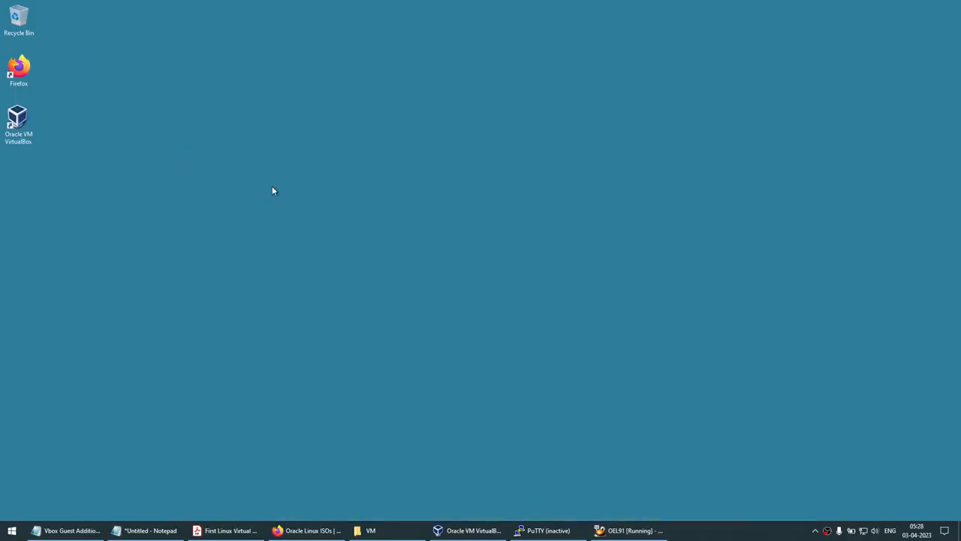
# Connect PuTTY to 192.168.1.7, log in as root, and minimize the session
pyautogui.click(11, 531)
pyautogui.write('pu')
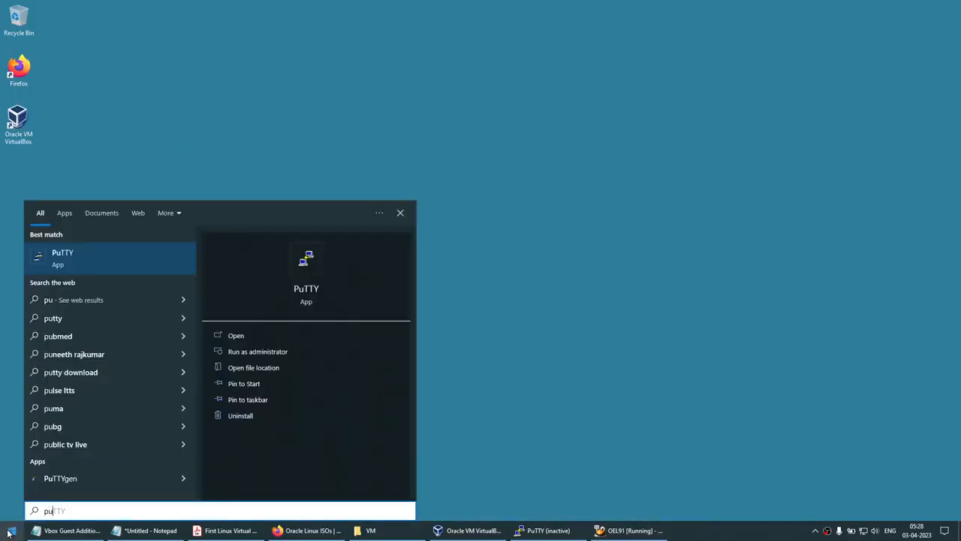
pyautogui.write('tt')
pyautogui.press('Return')
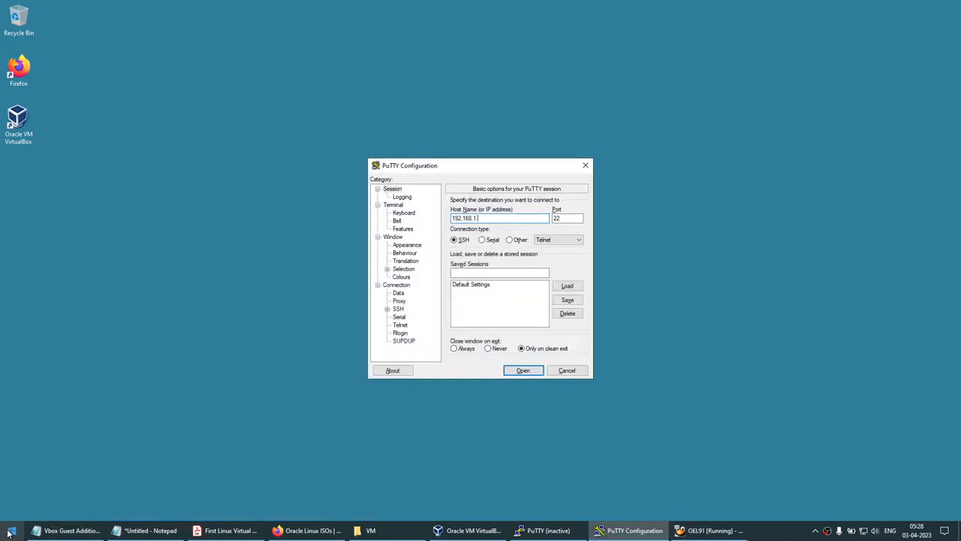
pyautogui.write('192.168.1.7')
pyautogui.press('Return')
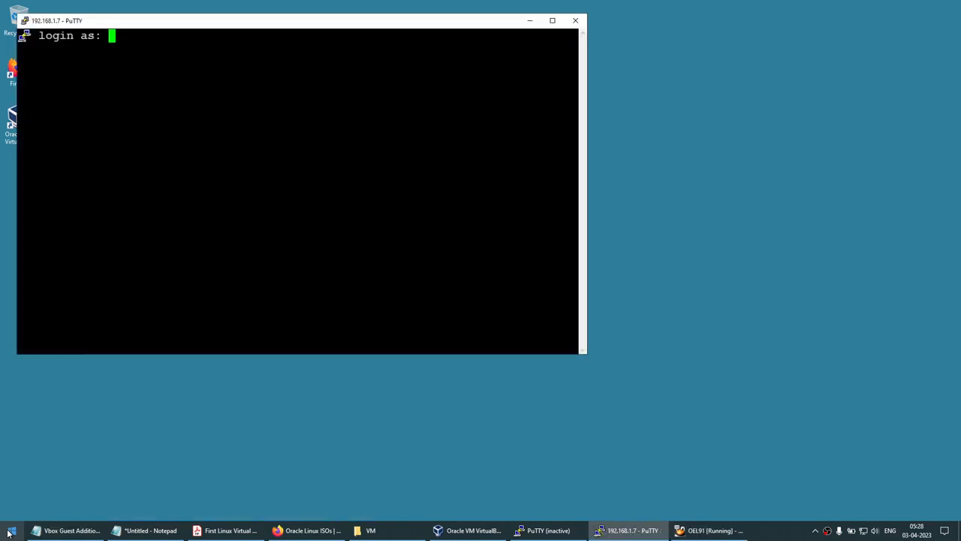
pyautogui.write('root')
pyautogui.press('Return')
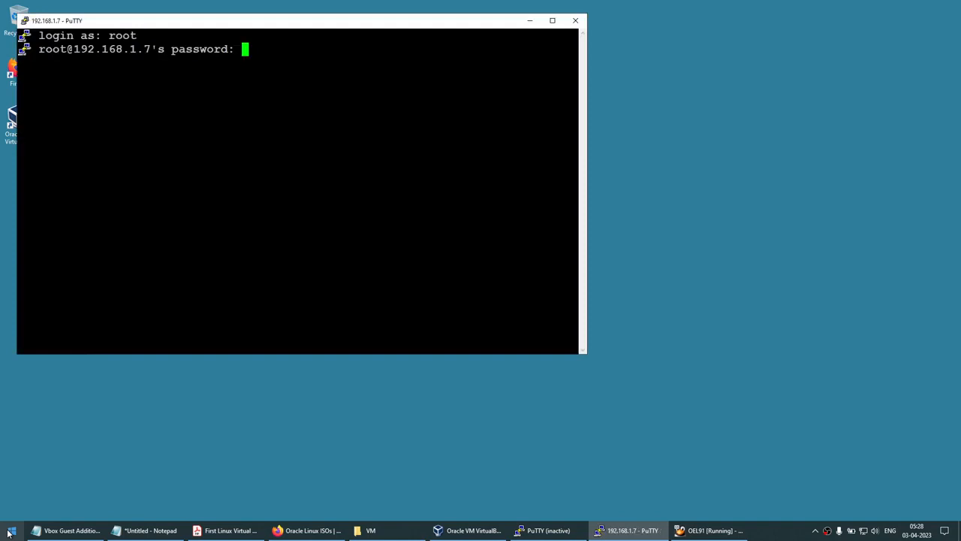
pyautogui.press('Return')
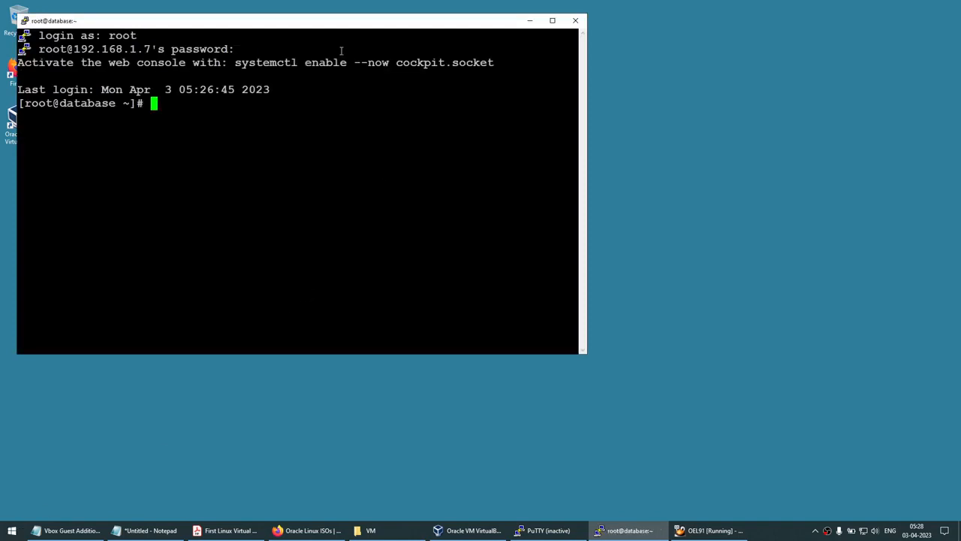
pyautogui.moveTo(349, 31); pyautogui.dragTo(507, 93)
pyautogui.click(685, 83)
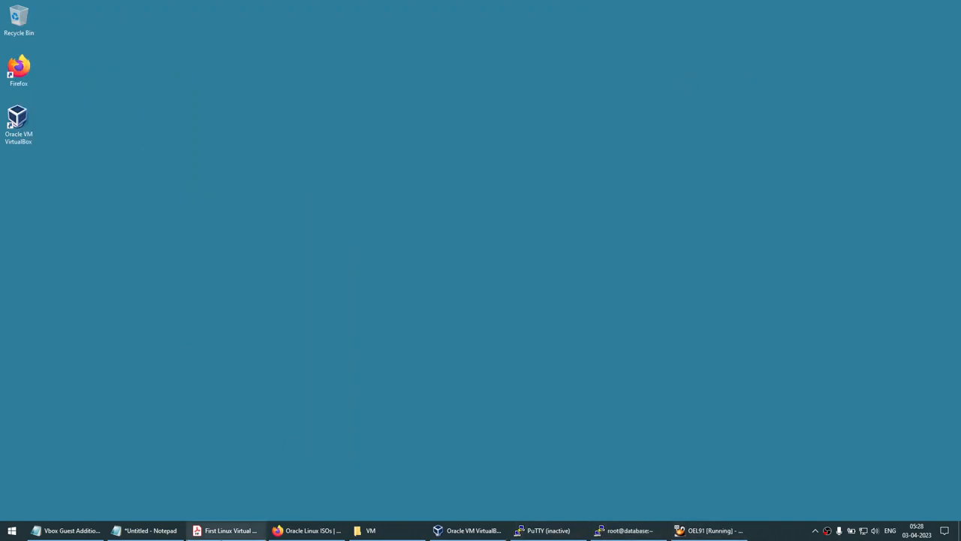
# Reposition Notepad and bring the OEL91 VM back to the front
pyautogui.click(184, 531)
pyautogui.moveTo(229, 180); pyautogui.dragTo(392, 183)
pyautogui.click(709, 531)
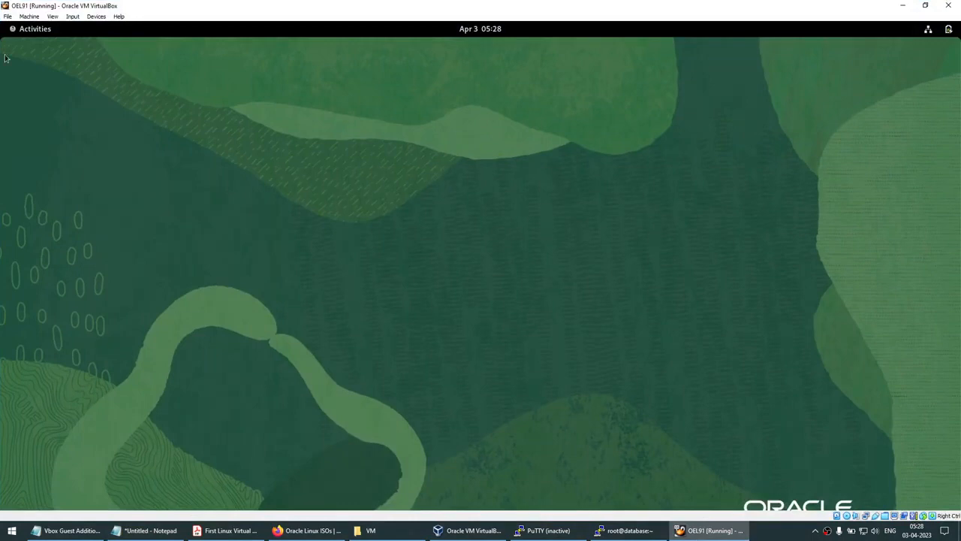
# Open the guest Files app on the shared C drive
pyautogui.click(15, 30)
pyautogui.click(419, 477)
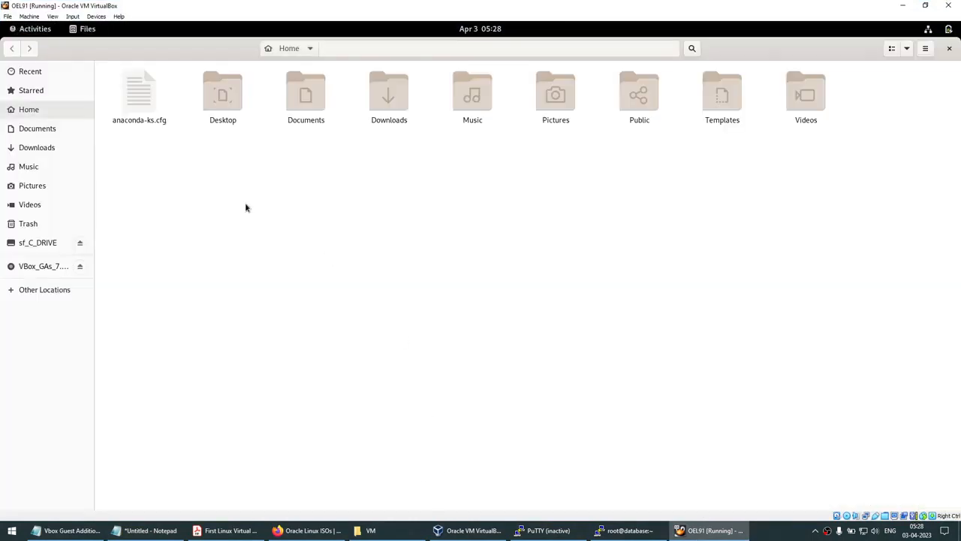
pyautogui.click(42, 243)
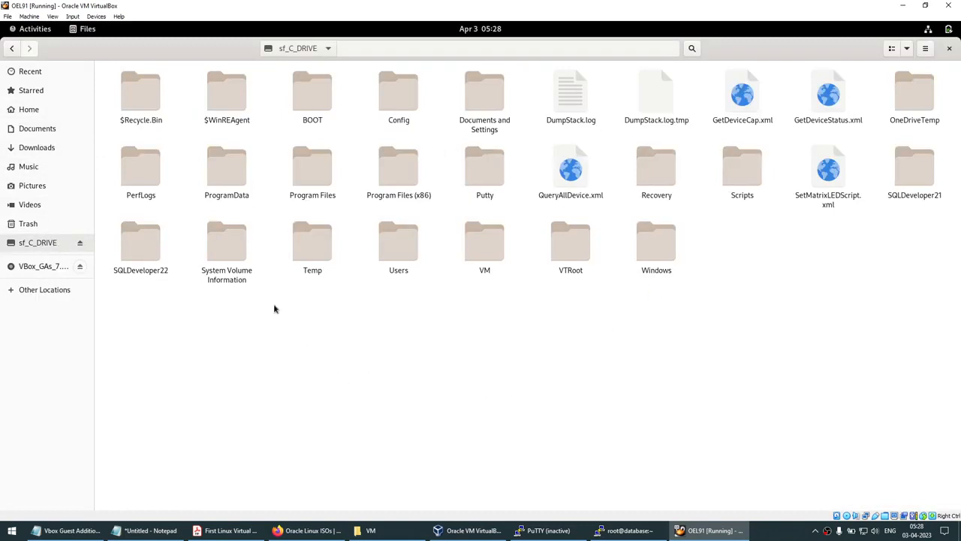
# Copy the Firefox shortcut from the host Desktop into C:\VM
pyautogui.click(370, 530)
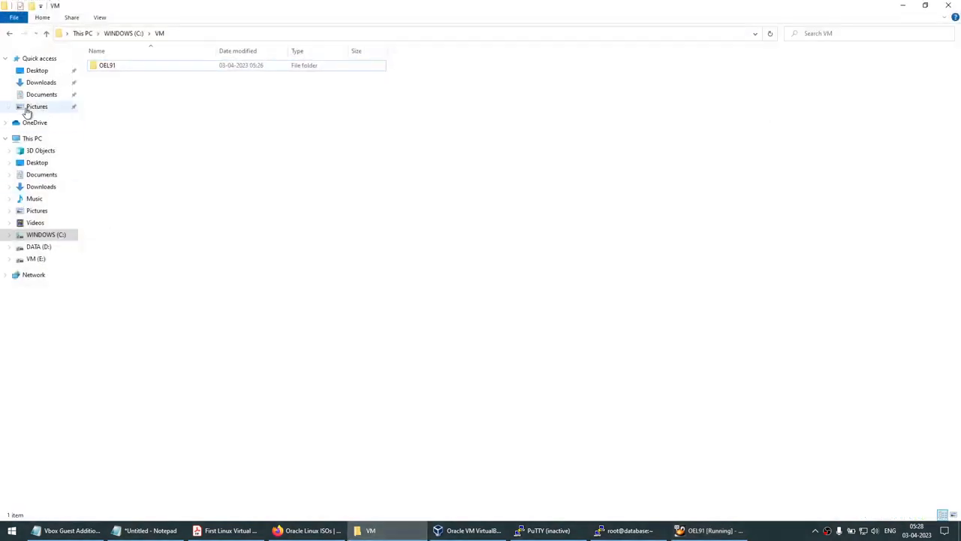
pyautogui.click(43, 75)
pyautogui.click(120, 84)
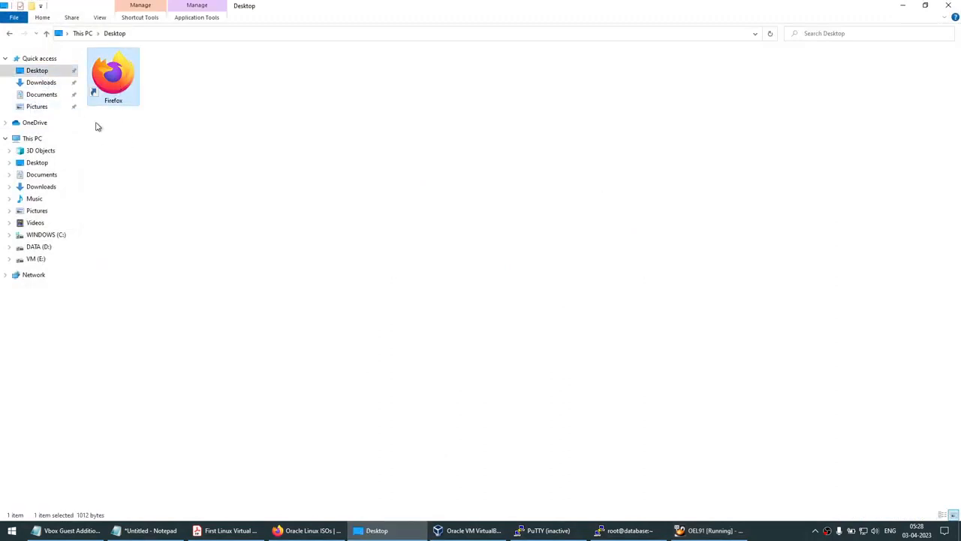
pyautogui.click(50, 239)
pyautogui.doubleClick(114, 175)
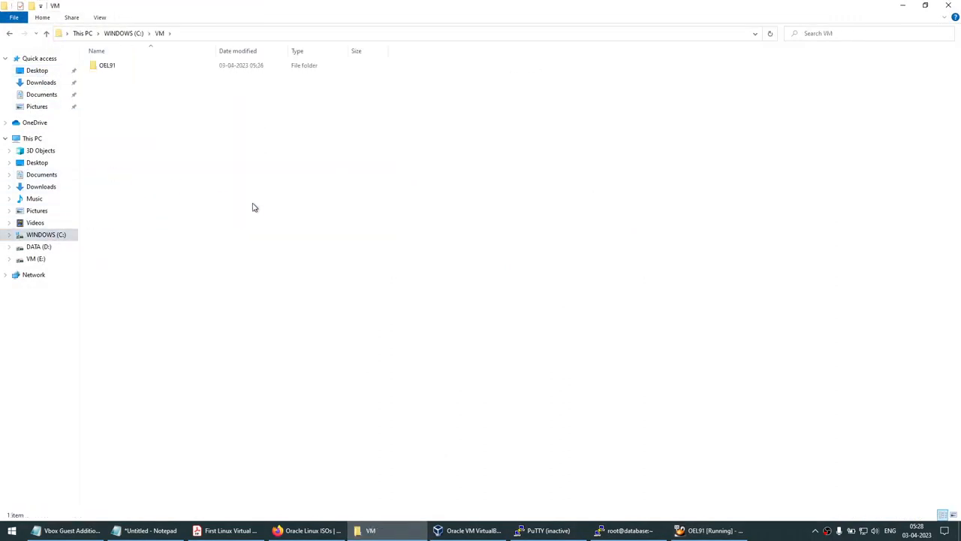
pyautogui.hotkey('ctrl', 'v')
# Copy Firefox.lnk from the shared VM folder into the guest's Documents and close Files
pyautogui.click(710, 531)
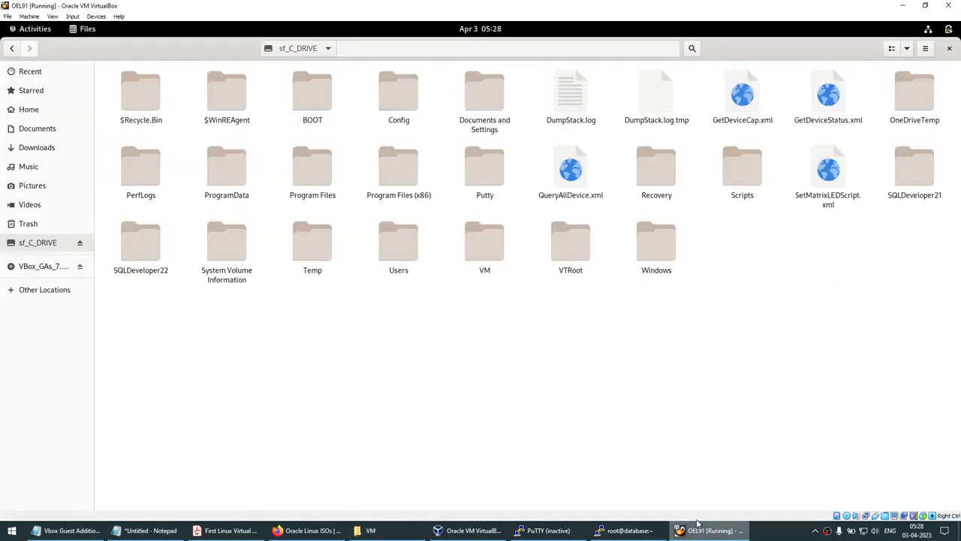
pyautogui.doubleClick(490, 259)
pyautogui.click(164, 109)
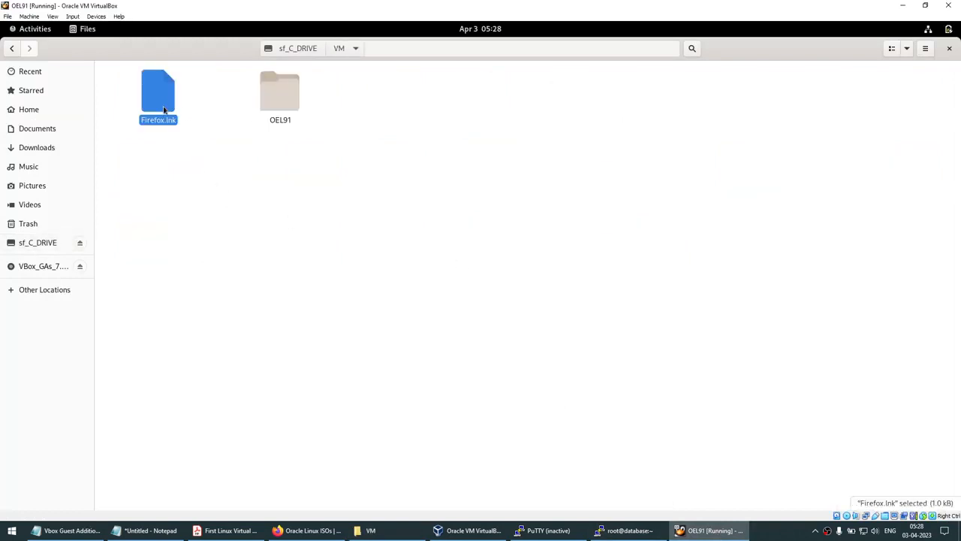
pyautogui.click(37, 128)
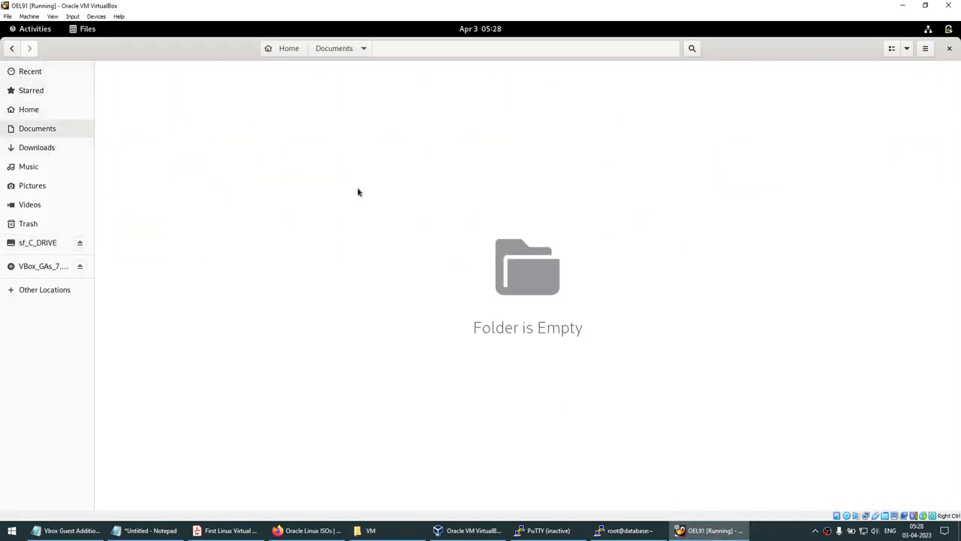
pyautogui.hotkey('ctrl', 'v')
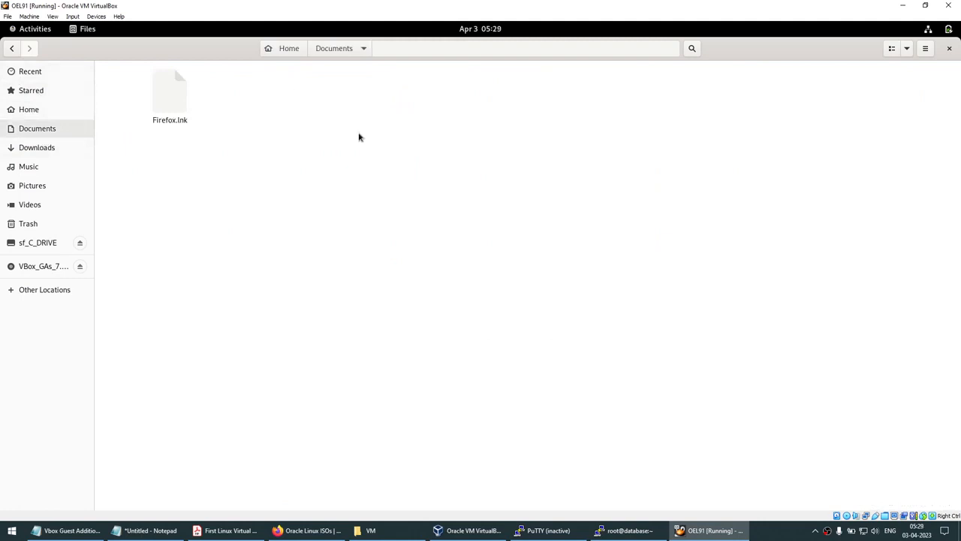
pyautogui.click(949, 48)
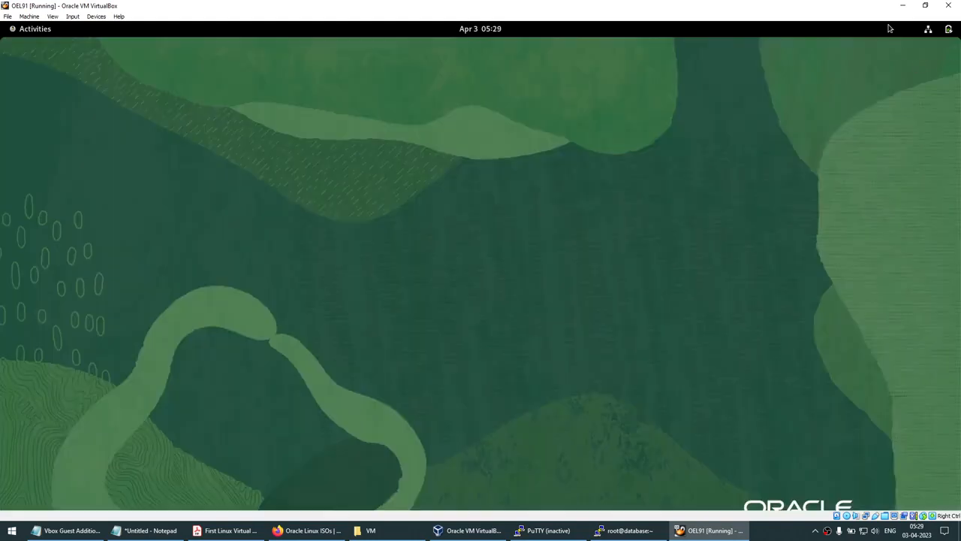
# Minimize the VM window and bring the checklist PDF forward, returning to its first page
pyautogui.click(902, 5)
pyautogui.click(225, 530)
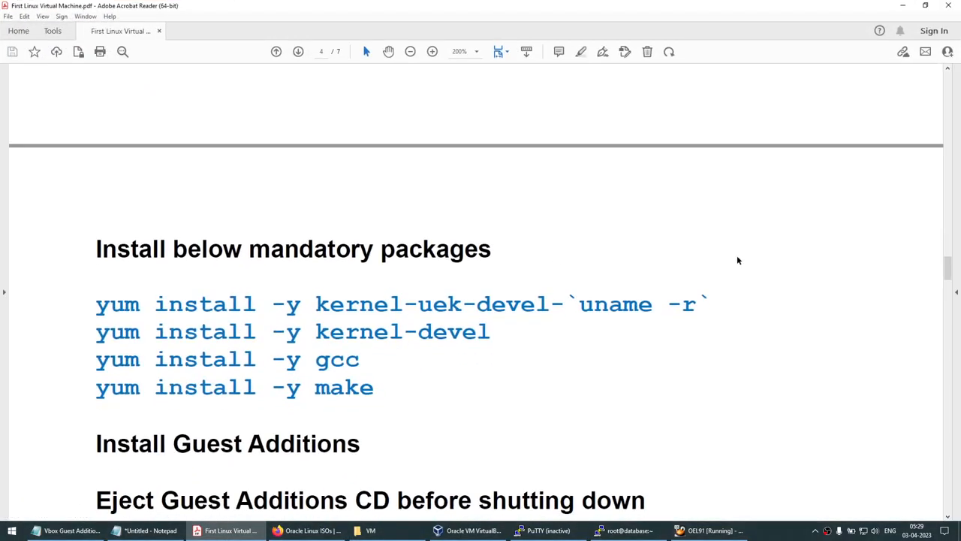
pyautogui.moveTo(948, 268); pyautogui.dragTo(950, 92)
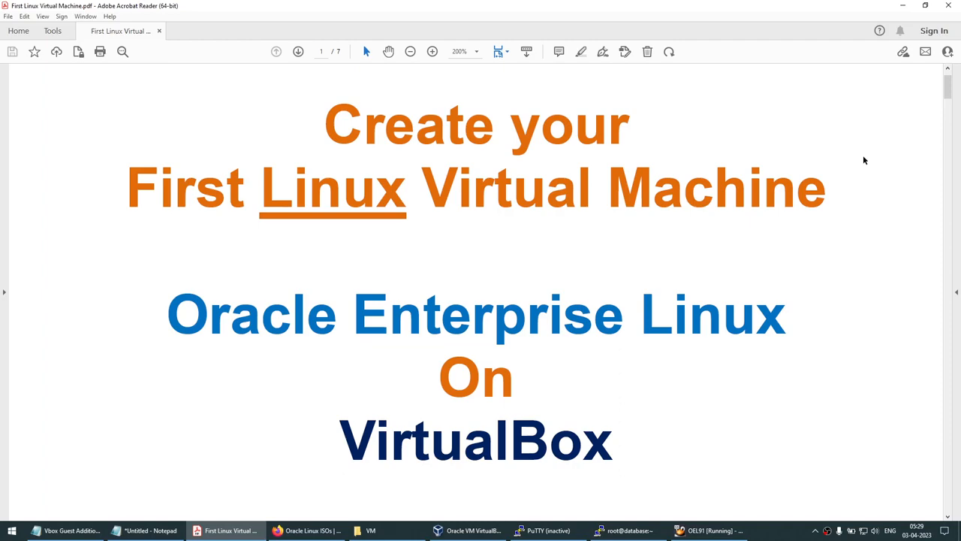
# Scroll to page 2 and highlight words in the Red Hat, Fedora, Ubuntu, Debian distribution list
pyautogui.scroll(-5, 790, 168)
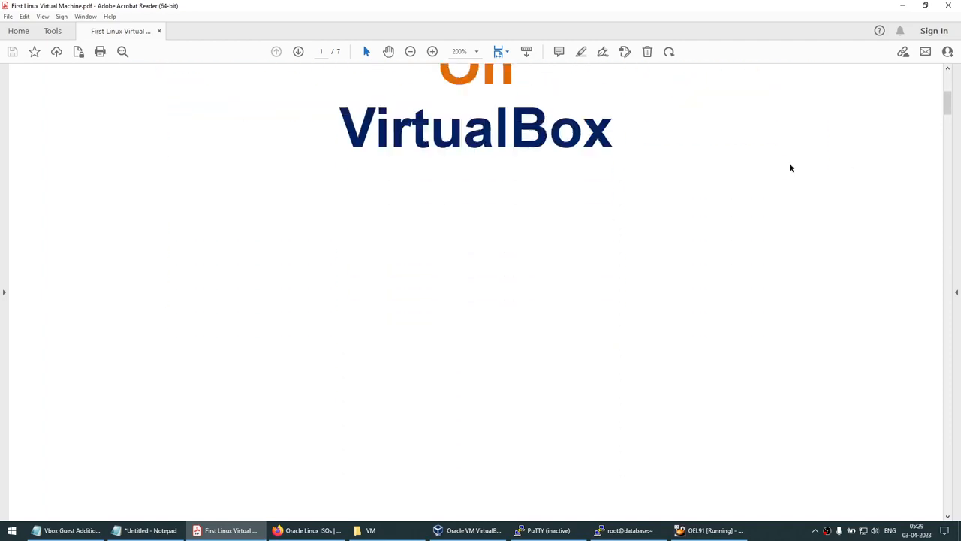
pyautogui.scroll(-12, 790, 167)
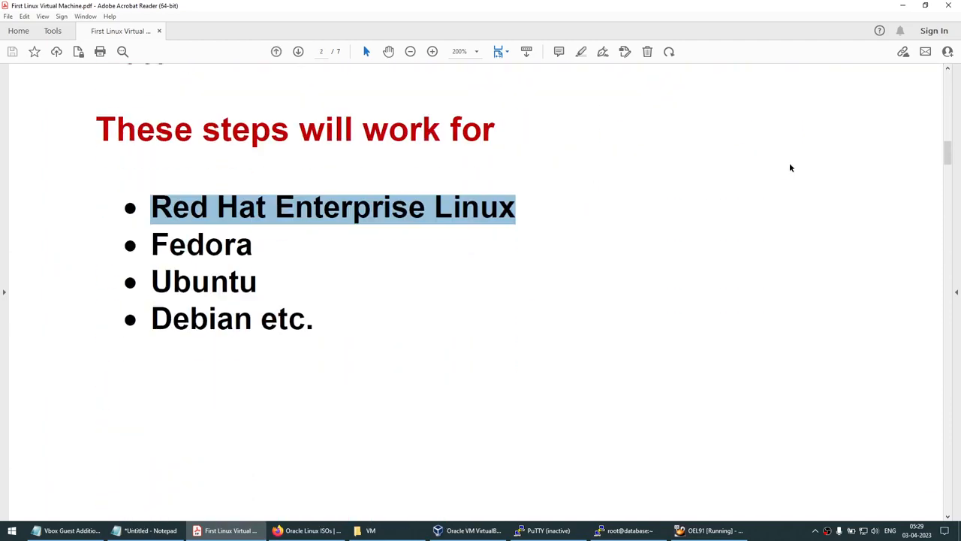
pyautogui.click(715, 200)
pyautogui.moveTo(151, 210); pyautogui.dragTo(425, 210)
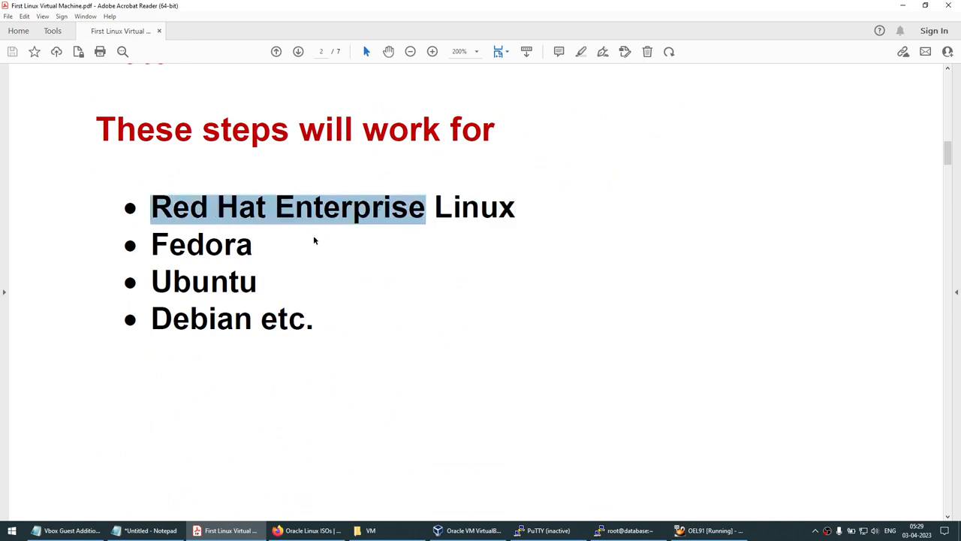